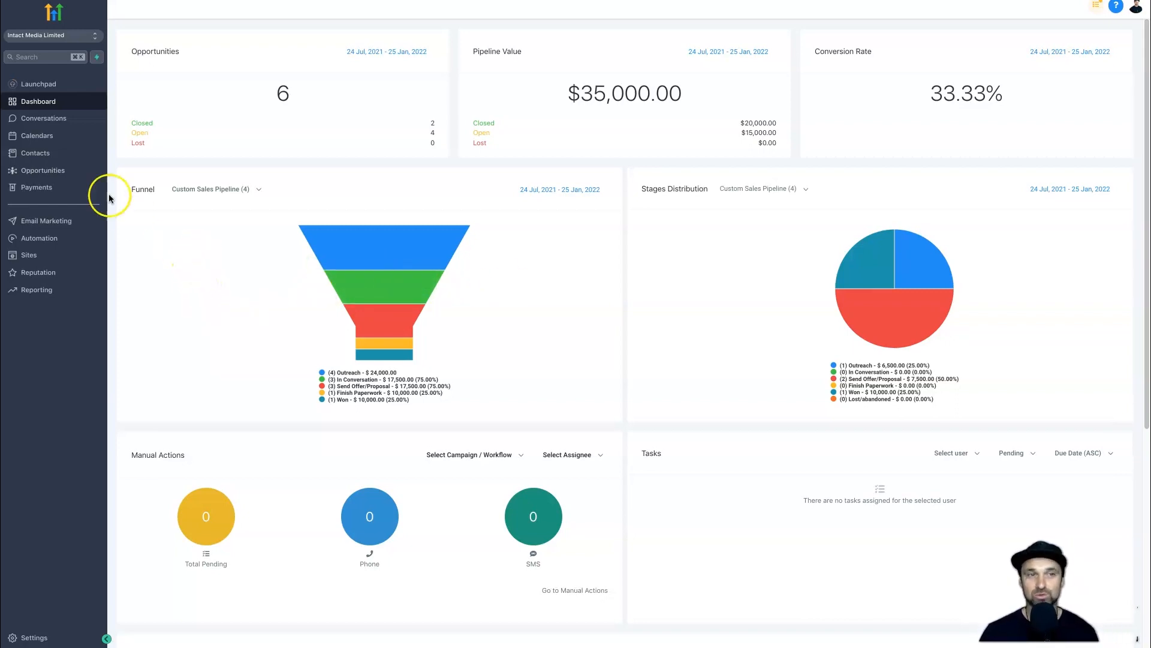
# Open the calendar settings and view the existing Booking calendar's public page, selecting Tuesday 25 January 2022
pyautogui.click(52, 139)
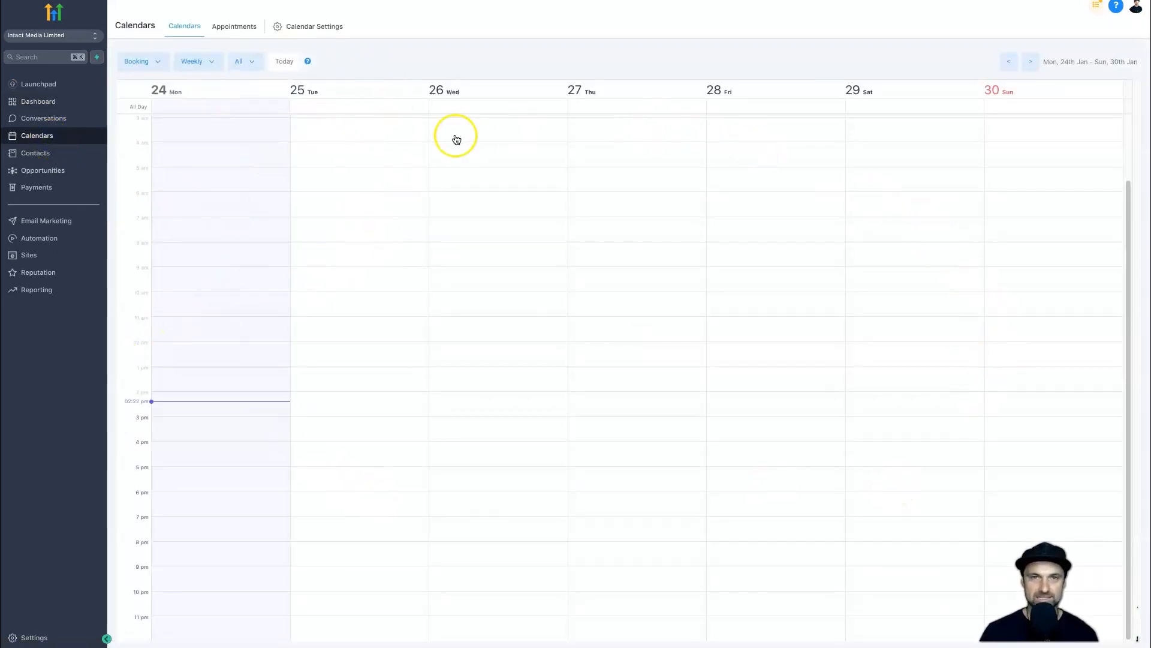
pyautogui.click(325, 27)
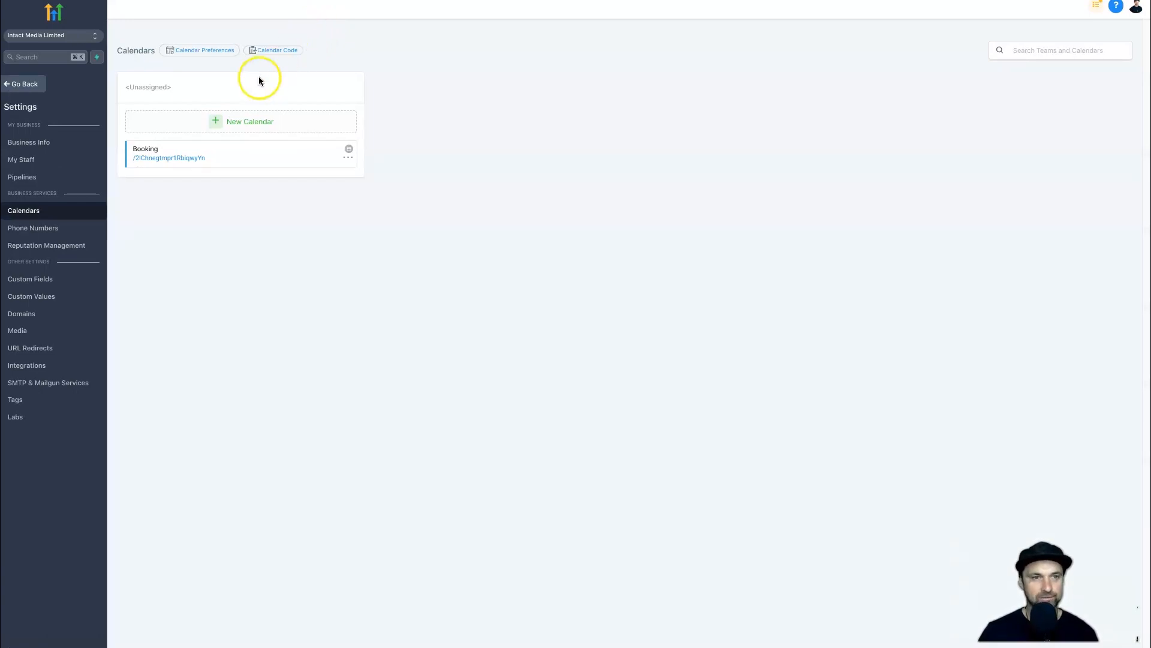
pyautogui.click(174, 159)
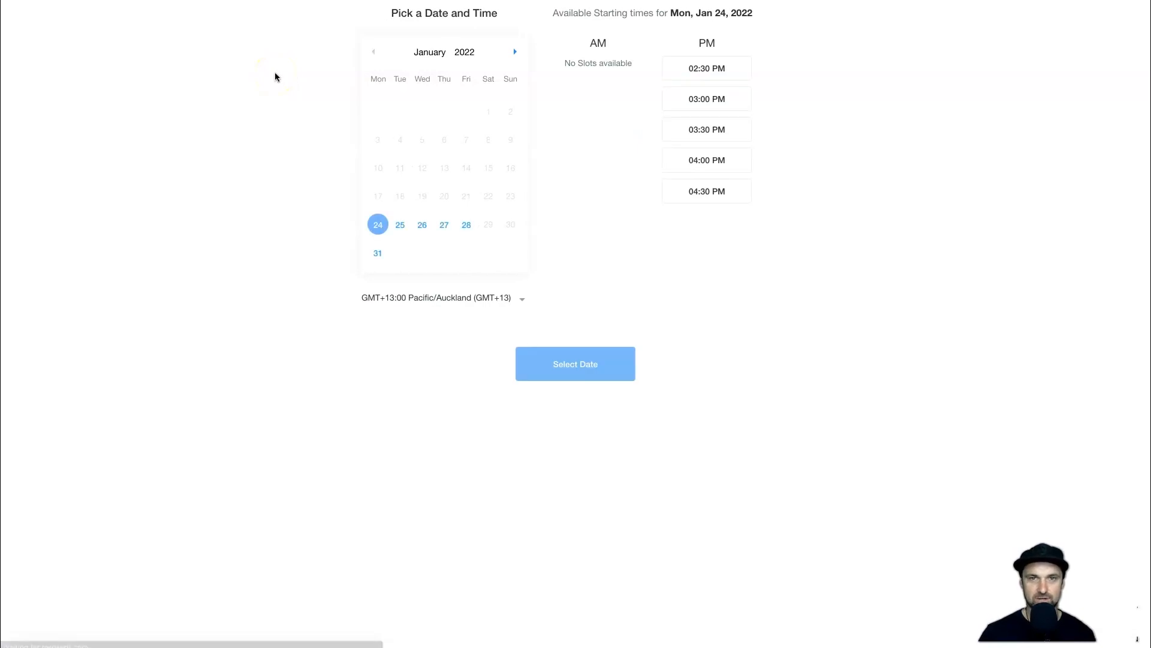
pyautogui.click(393, 227)
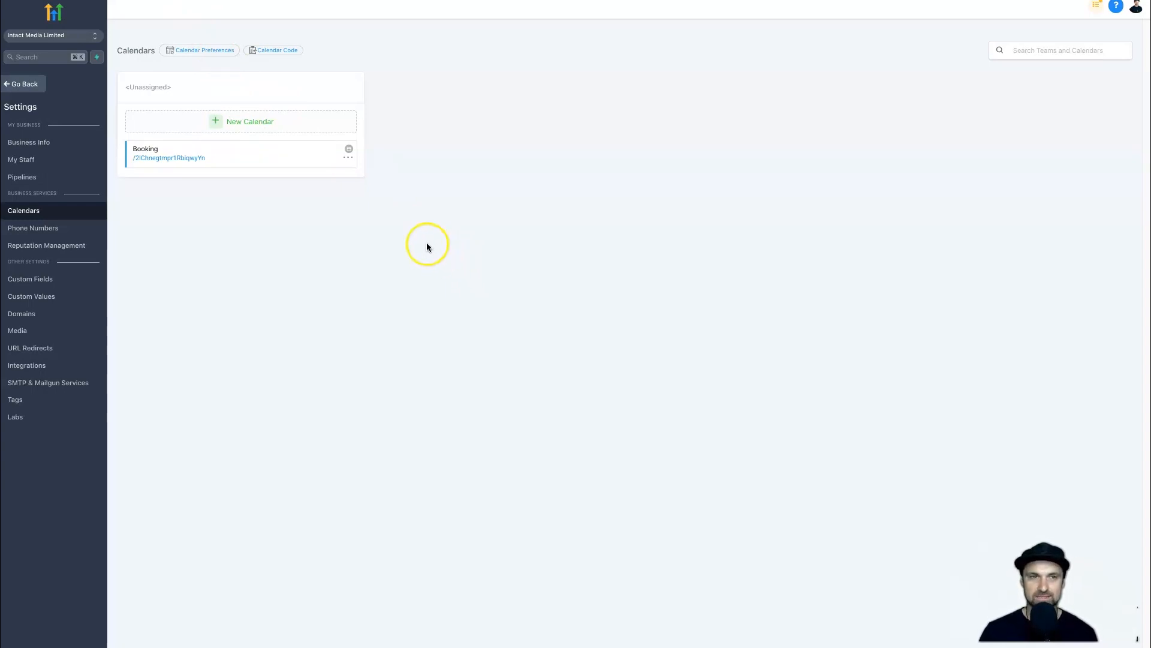
# Start a new calendar and name it "1 hour consultation"
pyautogui.click(262, 122)
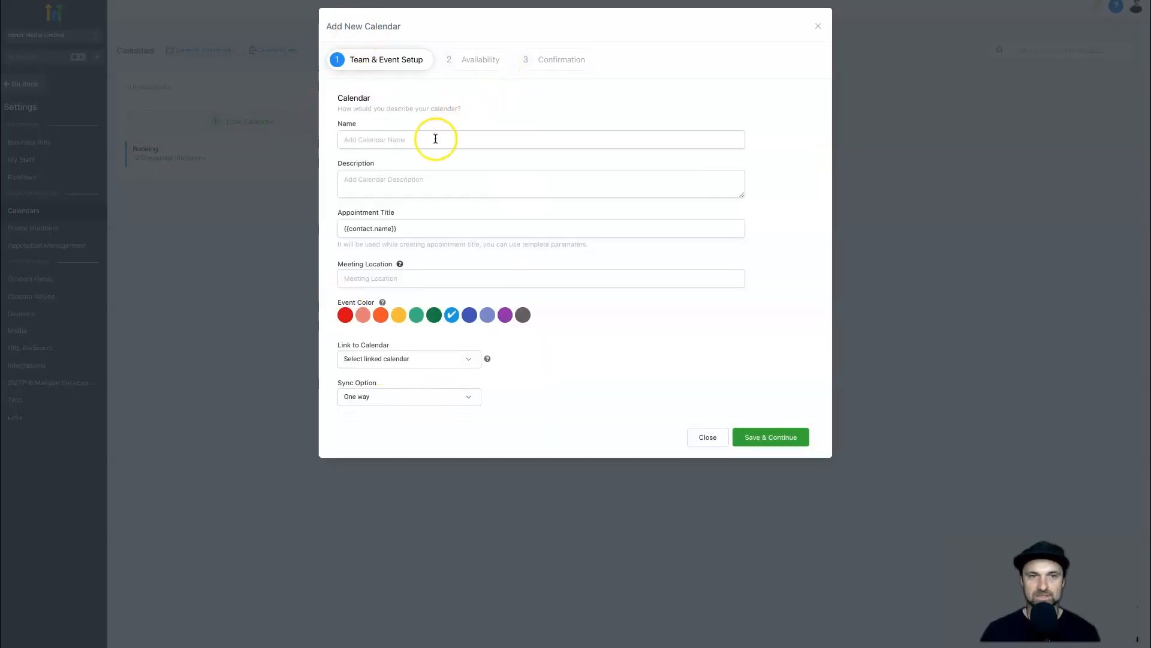
pyautogui.click(436, 140)
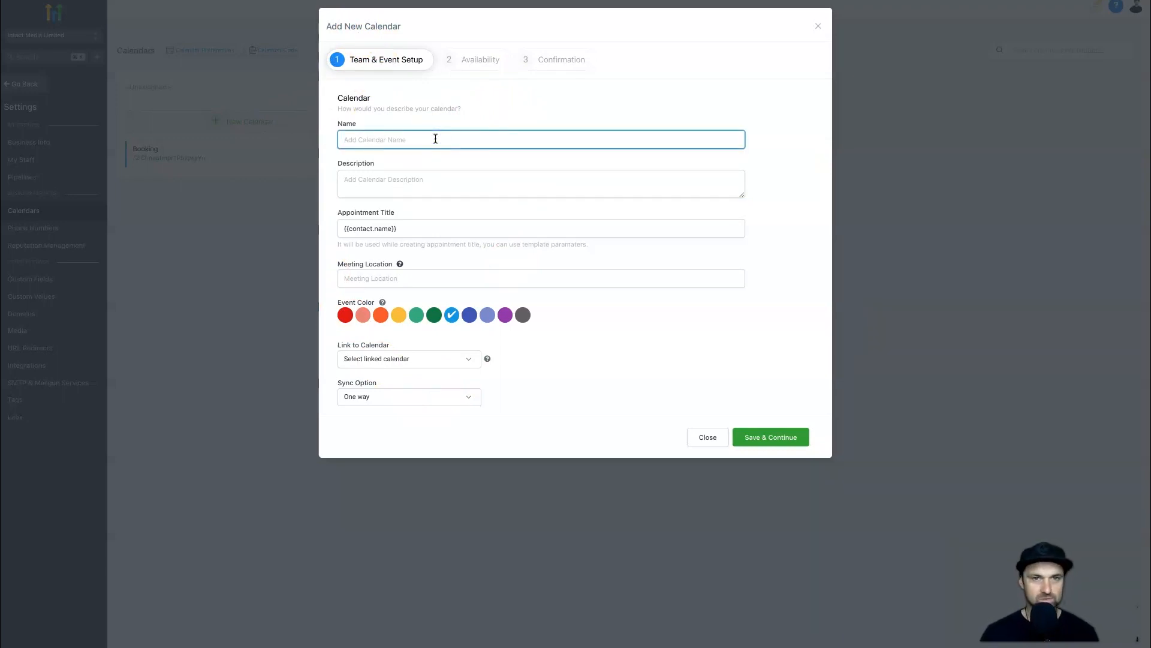
pyautogui.write('1 GIY')
pyautogui.press('capslock')
pyautogui.press('BackSpace')
pyautogui.write('h')
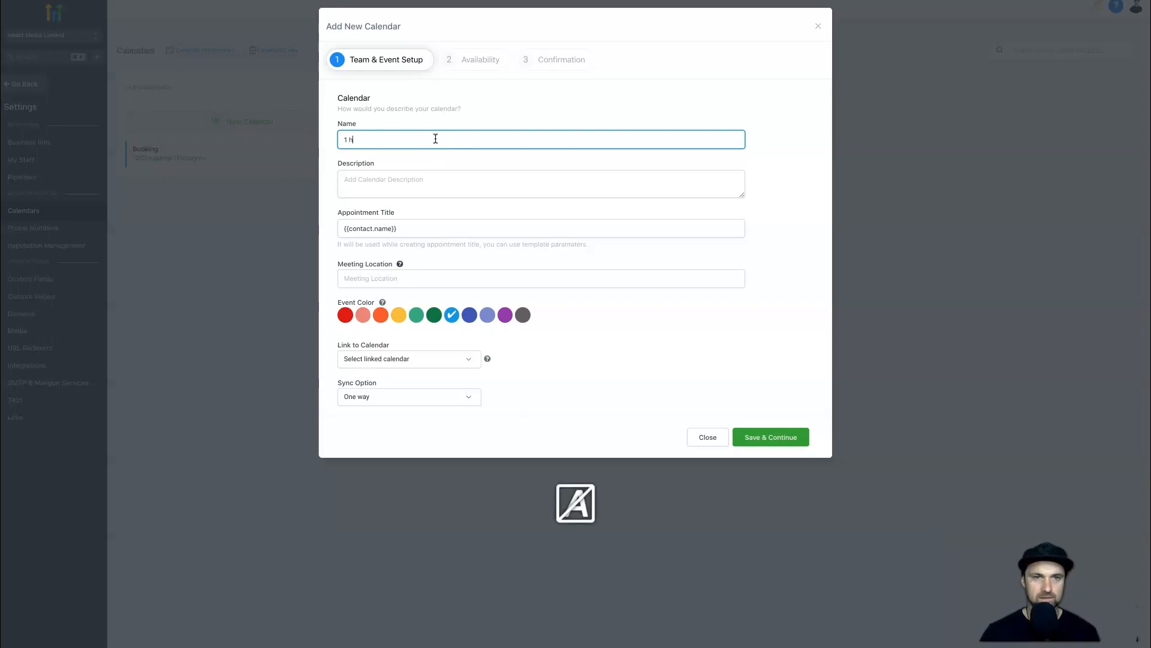
pyautogui.write('our consultation')
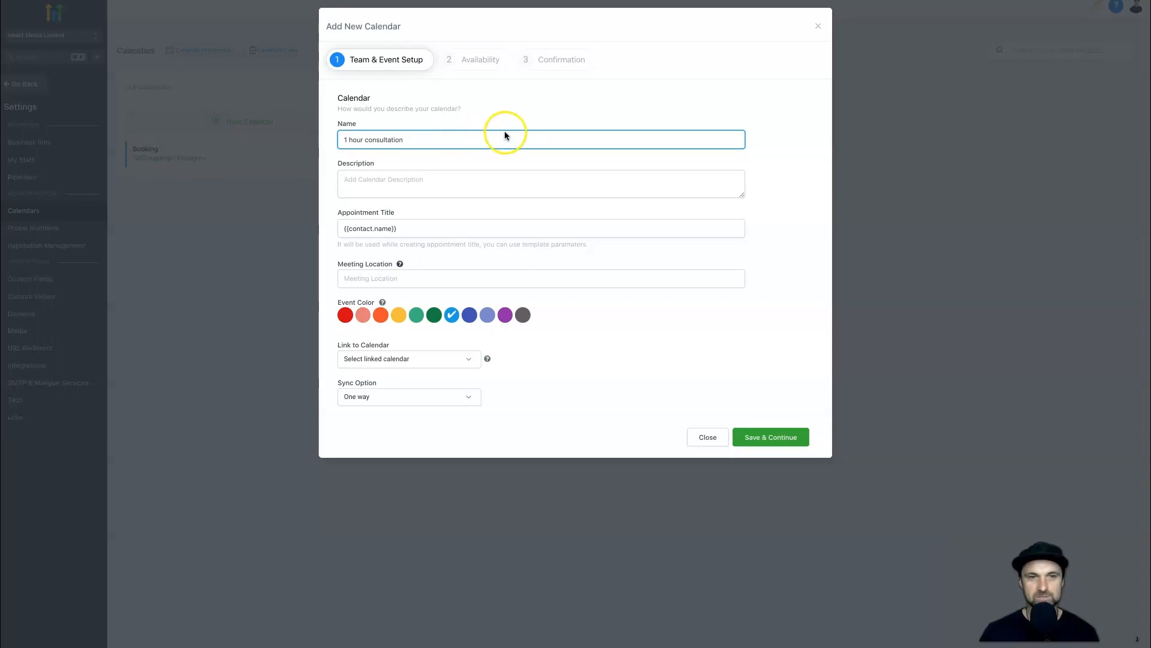
# Look over the description and meeting location fields and read the help hint for the meeting location
pyautogui.click(365, 194)
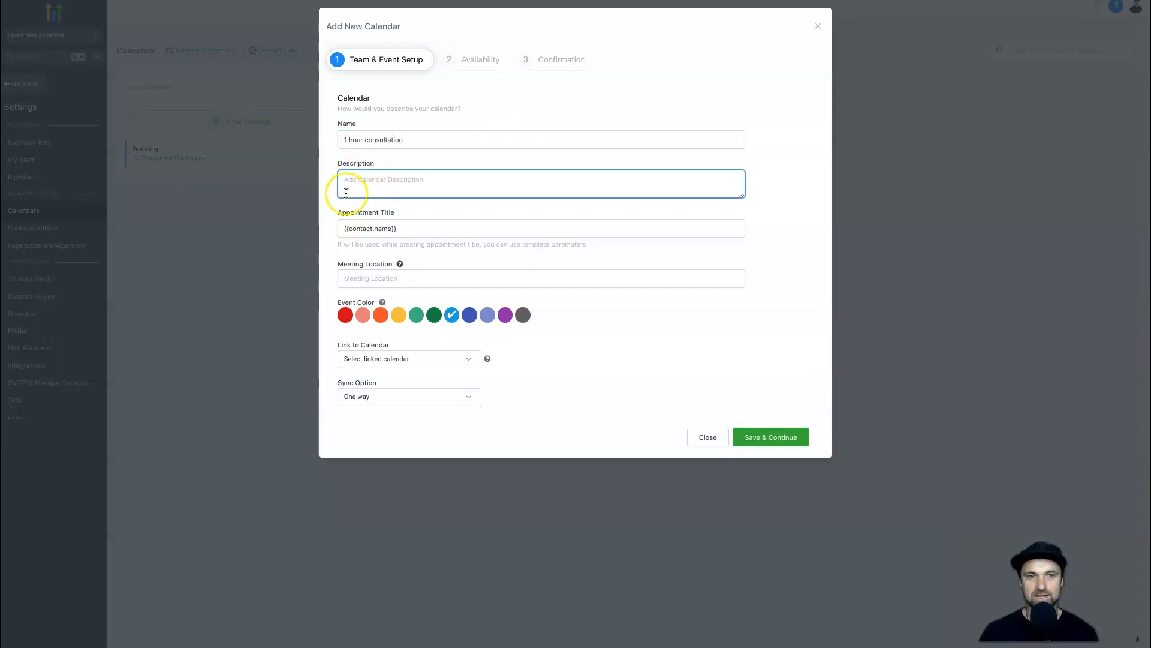
pyautogui.click(388, 278)
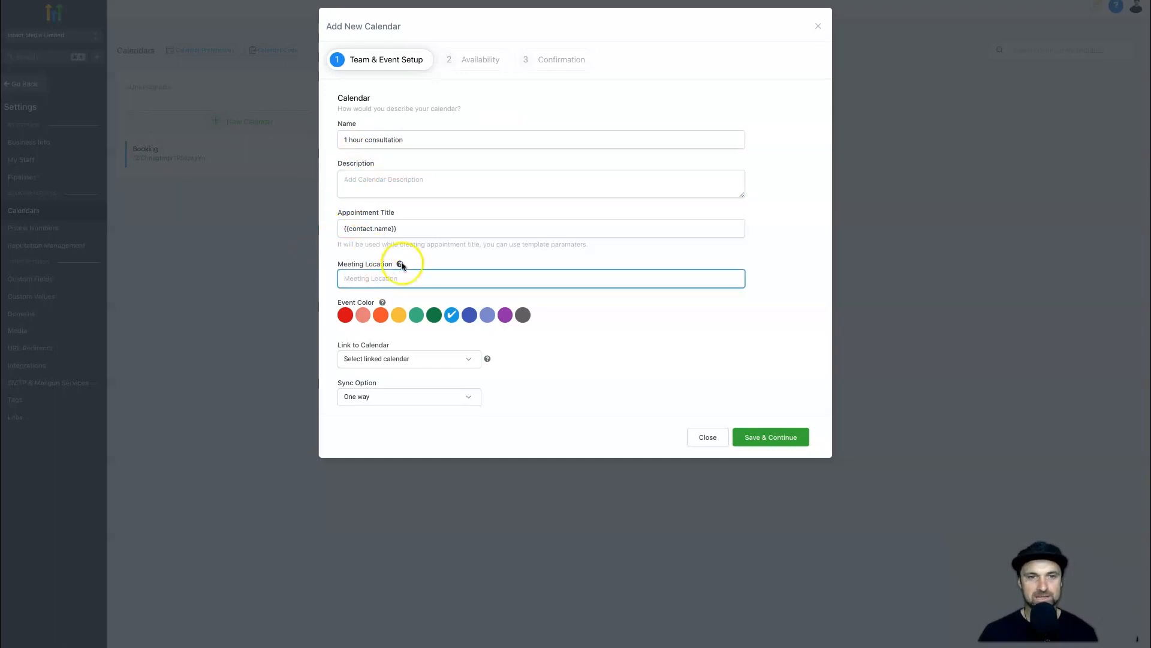
pyautogui.moveTo(402, 265)
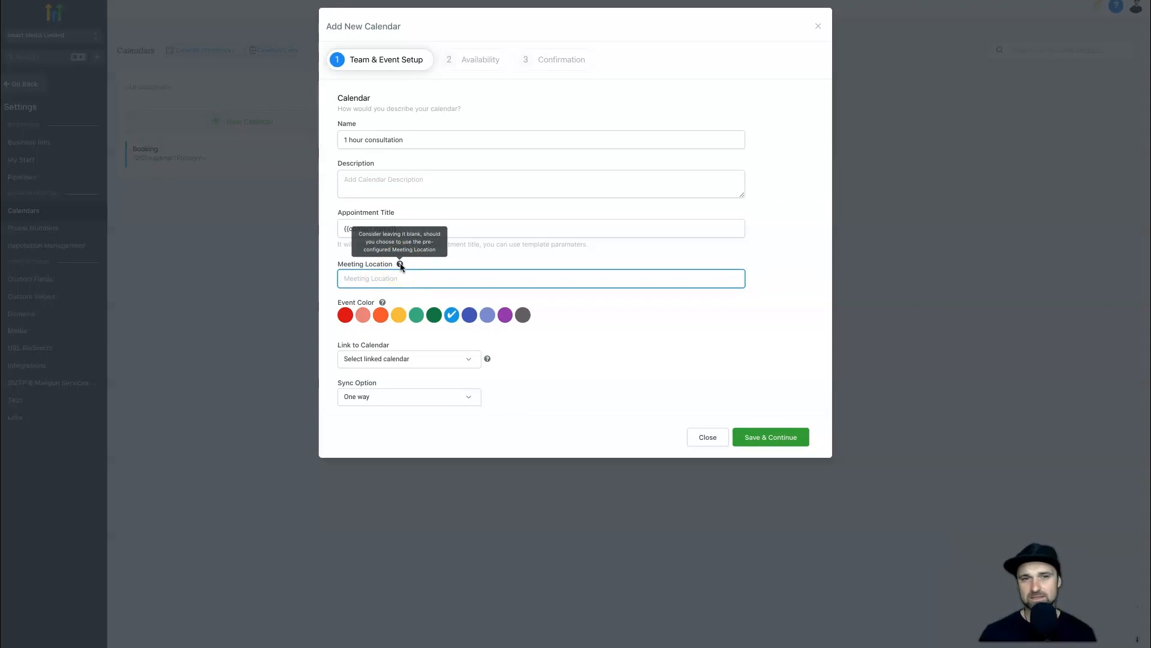
pyautogui.click(619, 367)
# Try Google as the linked calendar, and set the calendar link to None instead
pyautogui.click(373, 373)
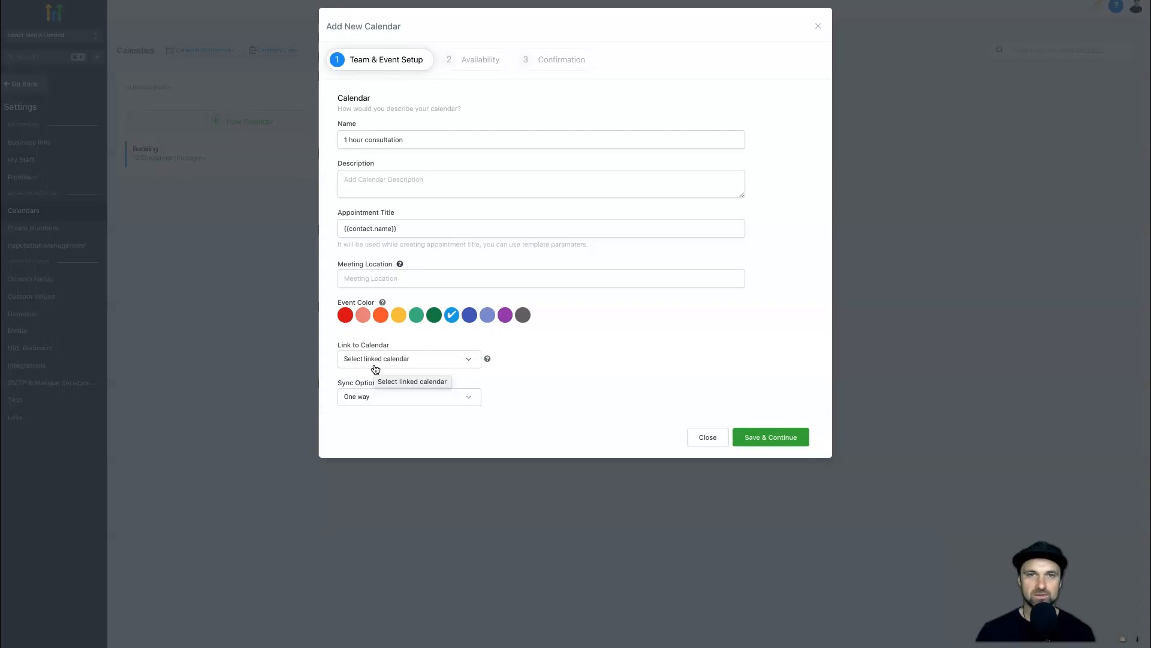
pyautogui.click(375, 367)
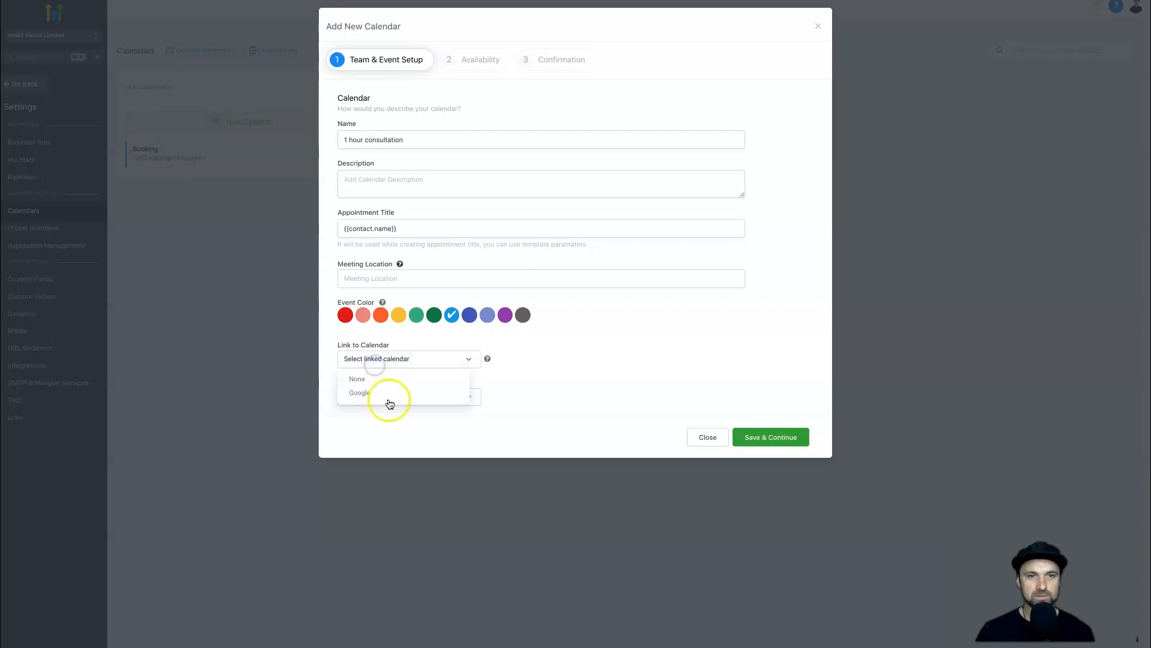
pyautogui.click(349, 394)
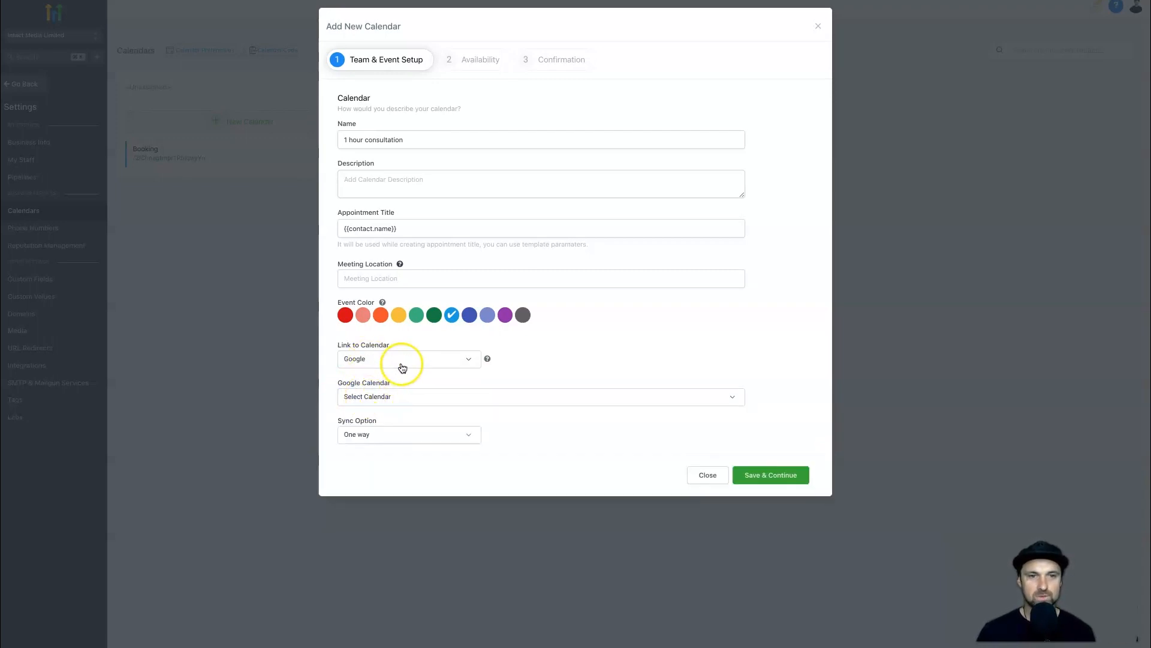
pyautogui.click(402, 362)
pyautogui.click(357, 378)
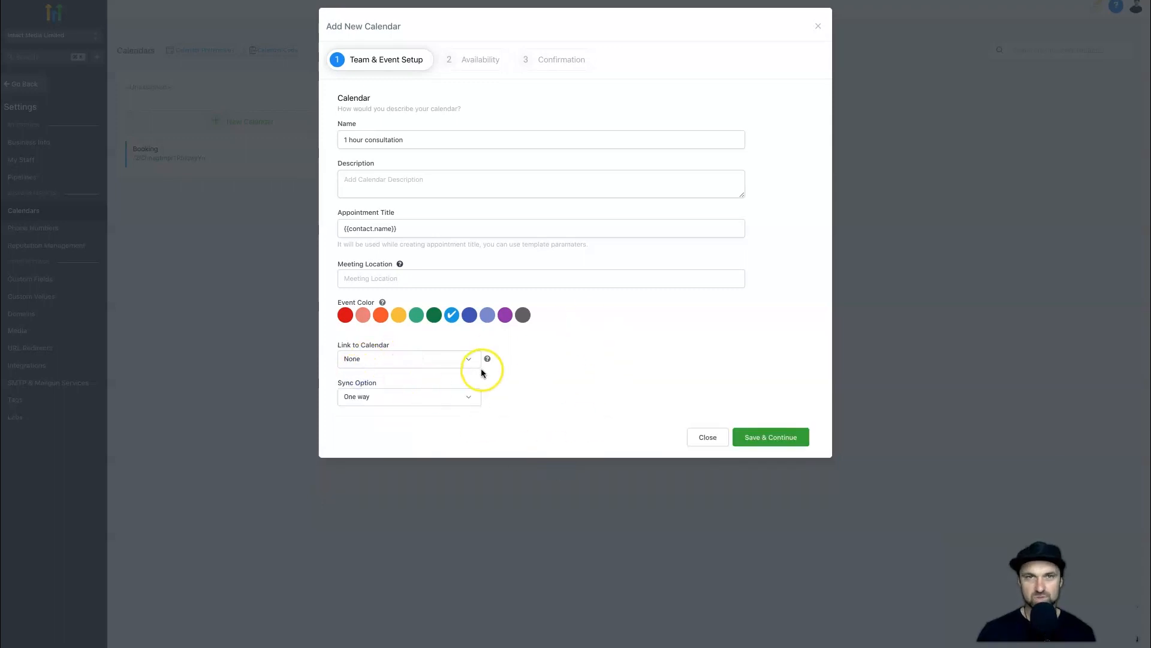
# Set the sync option to One way and save the Team & Event Setup, continuing to Availability
pyautogui.click(422, 398)
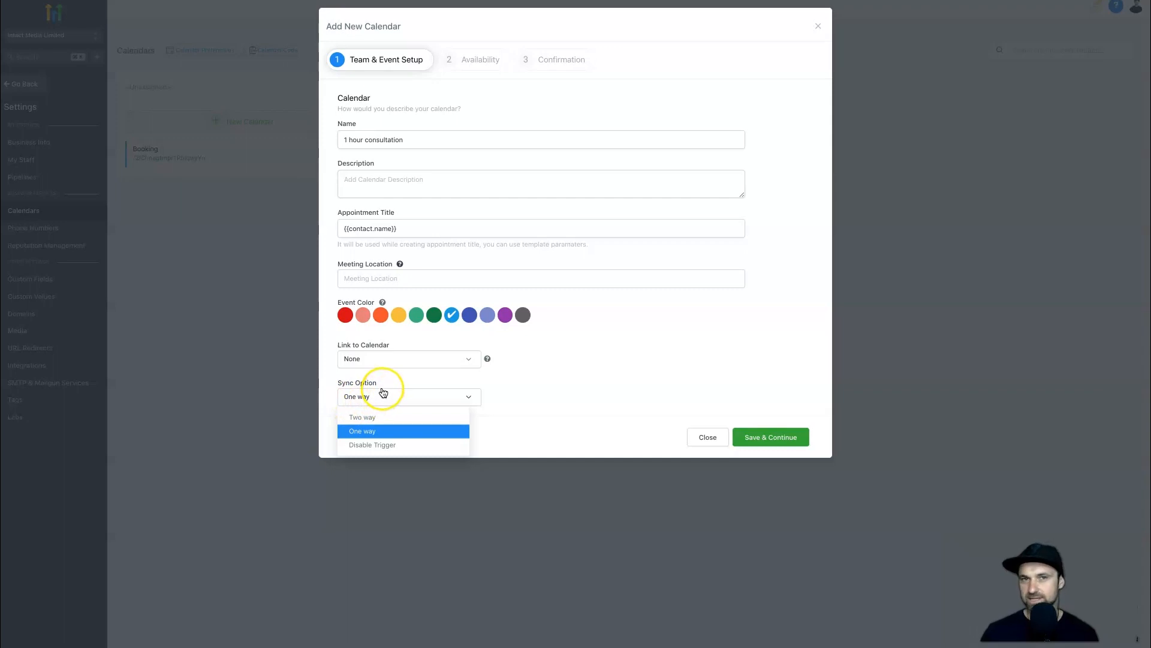
pyautogui.click(378, 432)
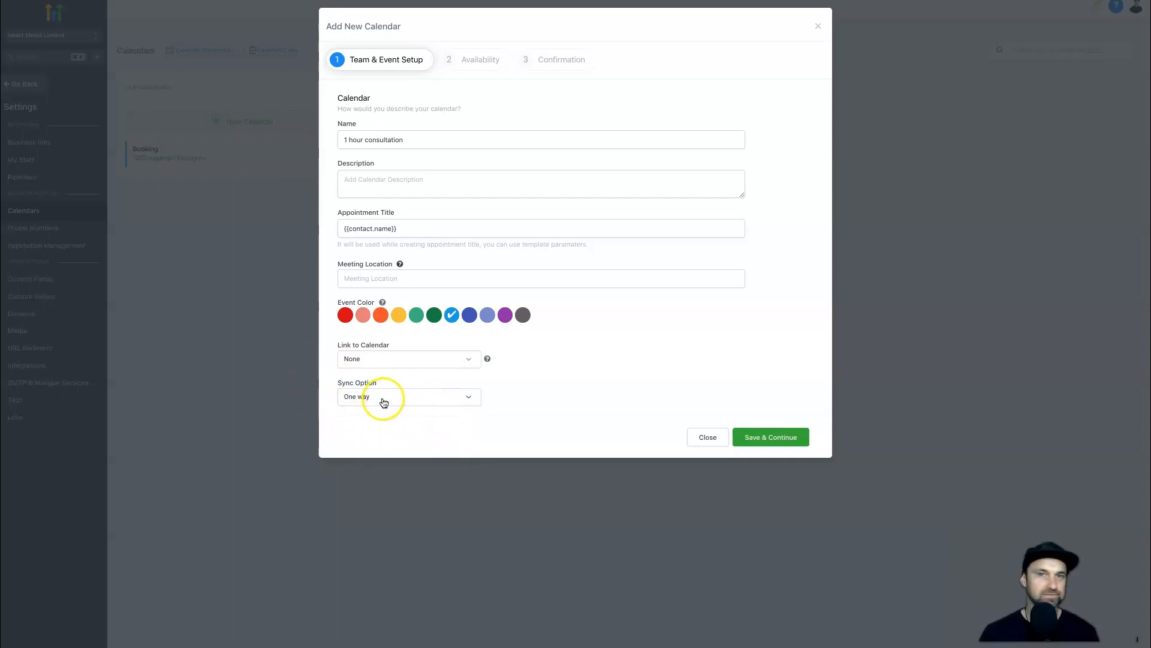
pyautogui.click(775, 438)
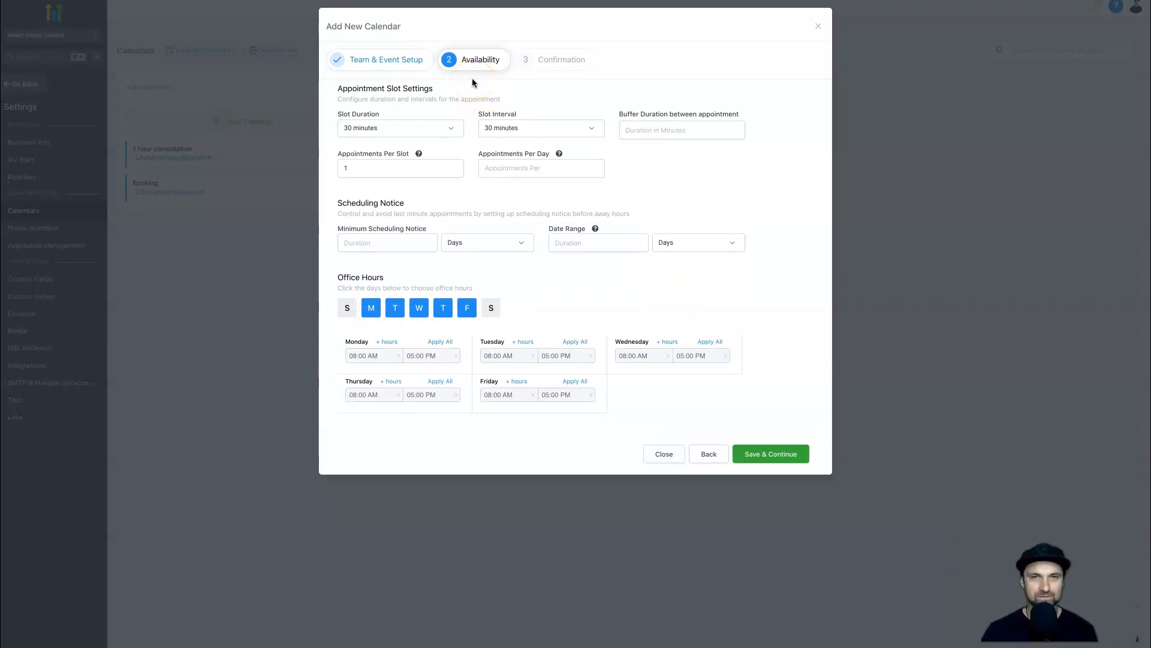
# Set both the slot duration and the slot interval of the appointments to 1 hour
pyautogui.click(390, 128)
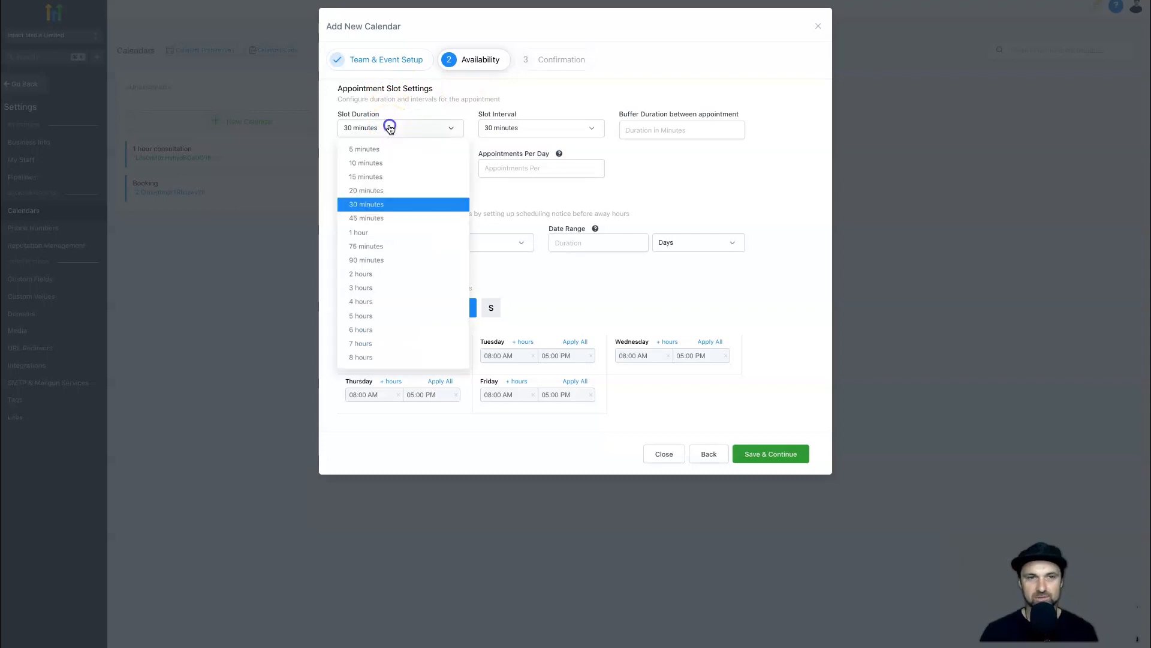
pyautogui.click(383, 234)
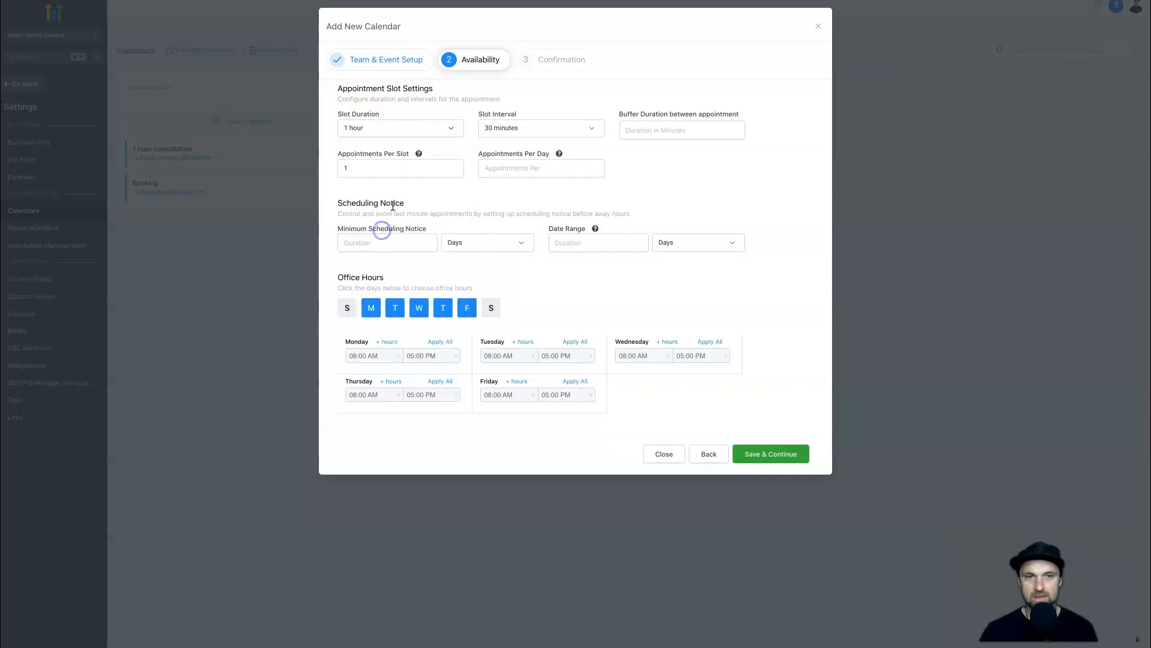
pyautogui.click(350, 132)
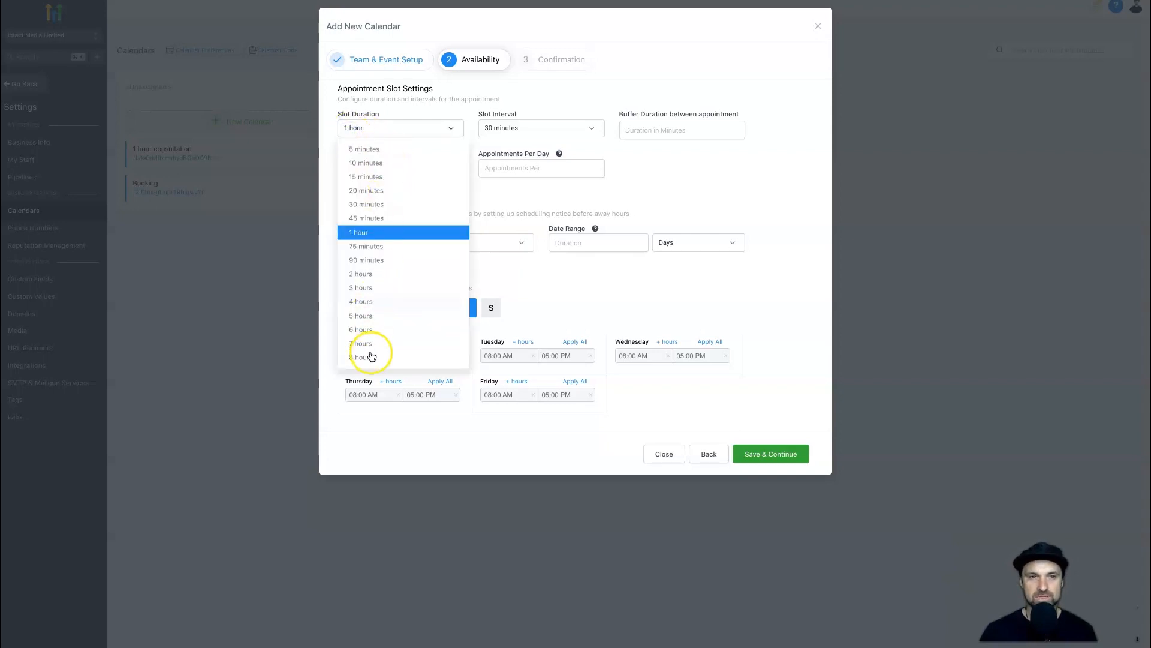
pyautogui.click(402, 126)
pyautogui.click(504, 128)
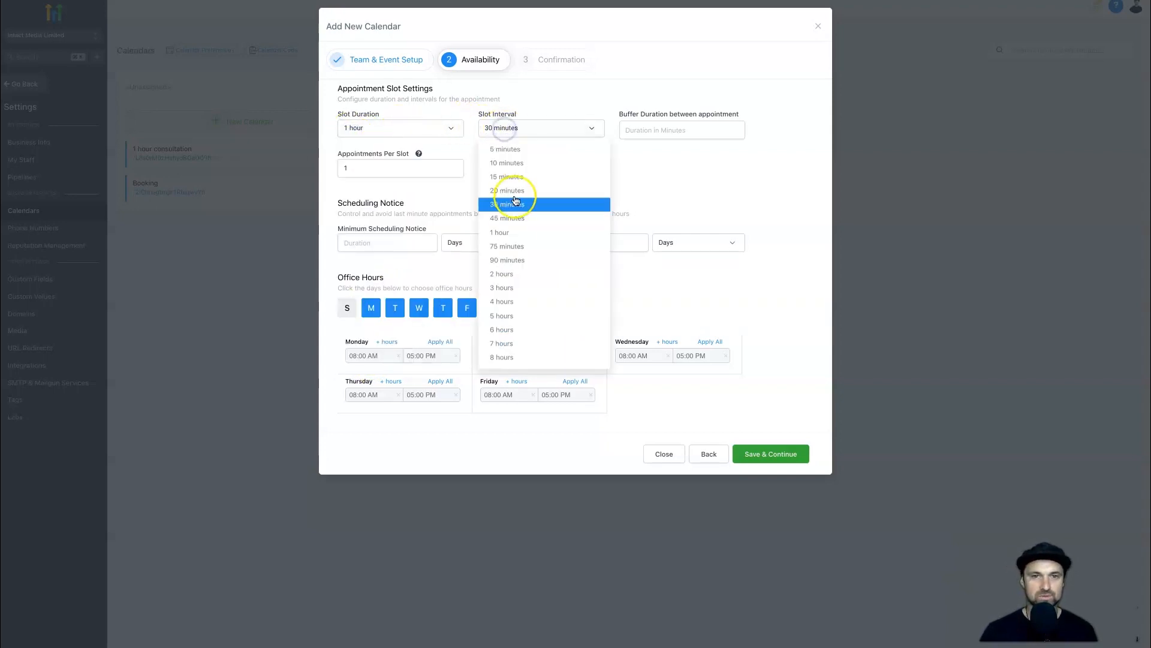
pyautogui.click(509, 234)
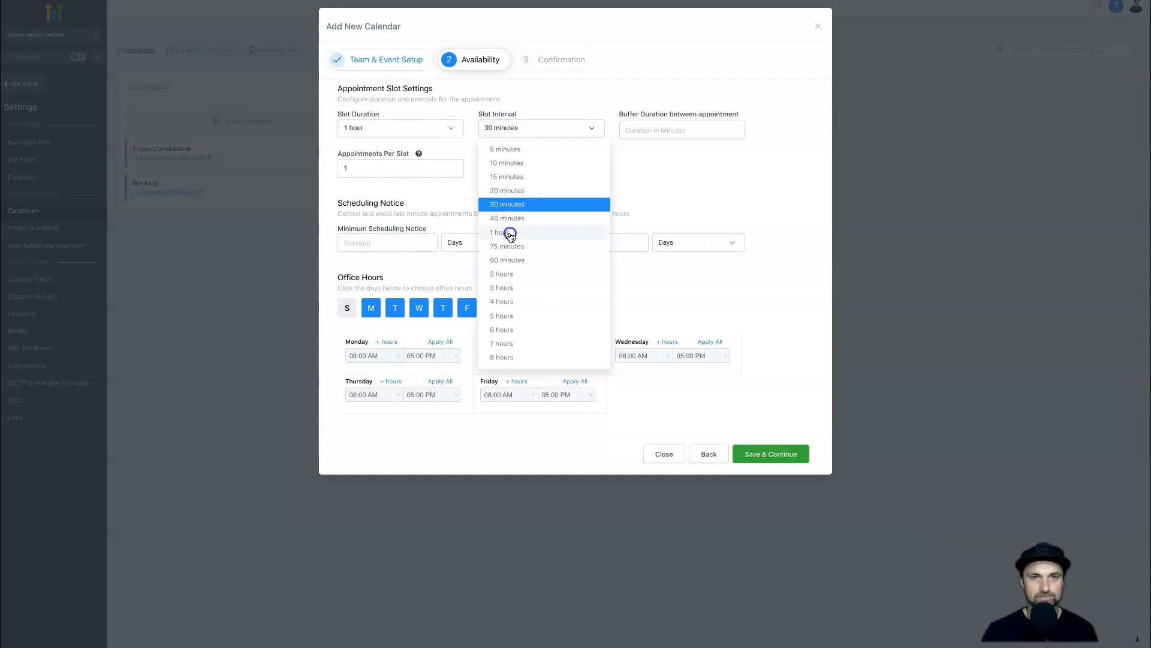
pyautogui.click(546, 131)
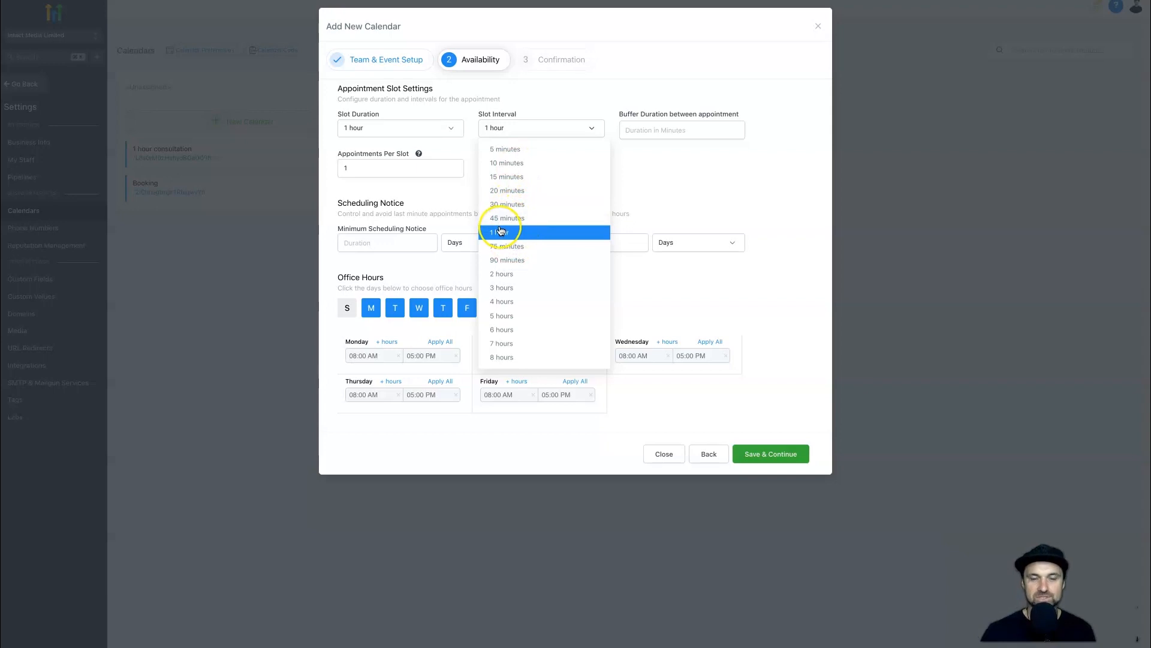
pyautogui.click(687, 206)
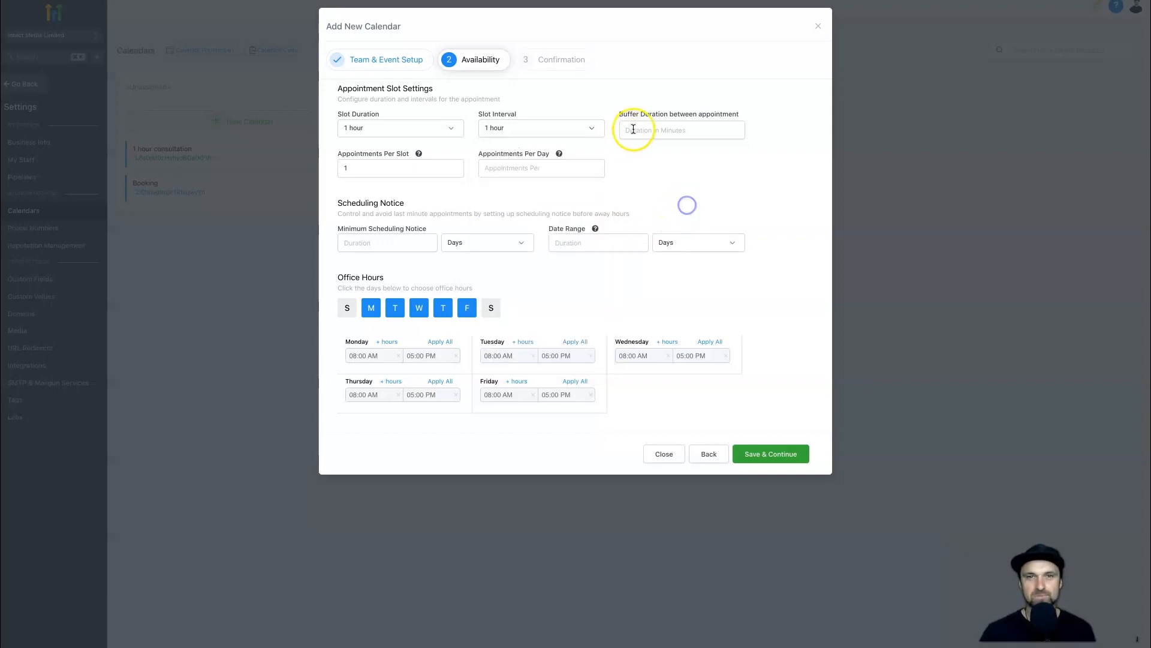
# Try a buffer duration of 15 minutes between appointments and clear the value again
pyautogui.click(663, 124)
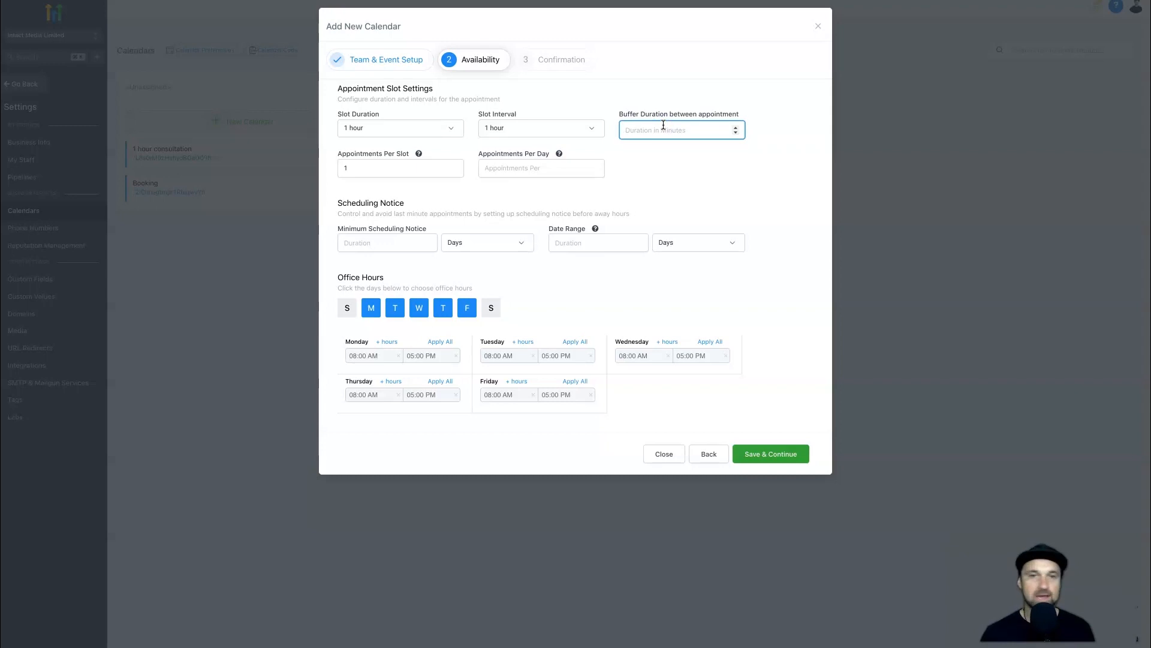
pyautogui.write('15')
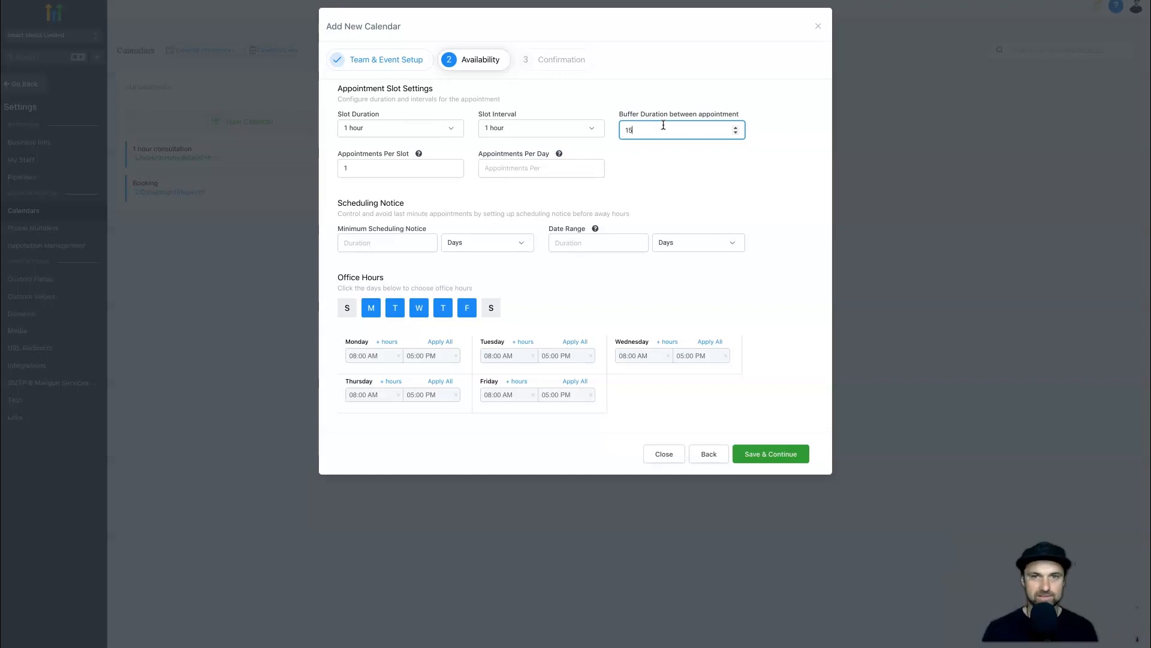
pyautogui.click(686, 139)
pyautogui.press('BackSpace')
pyautogui.press('BackSpace')
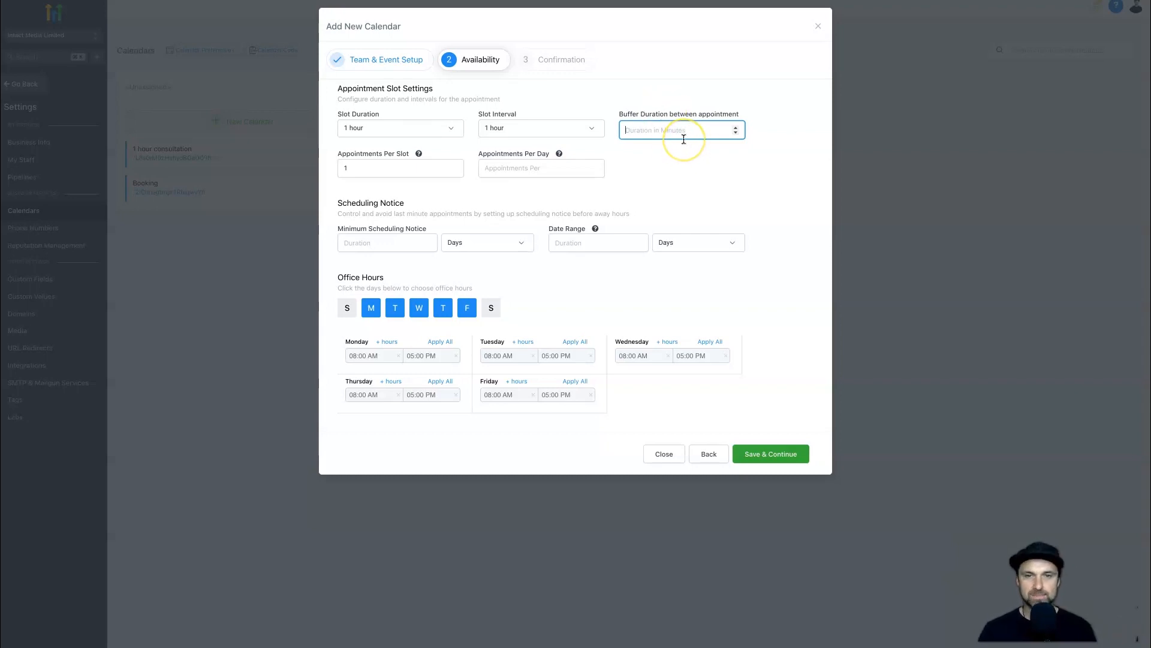
pyautogui.click(634, 185)
# Set the minimum scheduling notice to 1 day and leave the date range blank
pyautogui.click(421, 190)
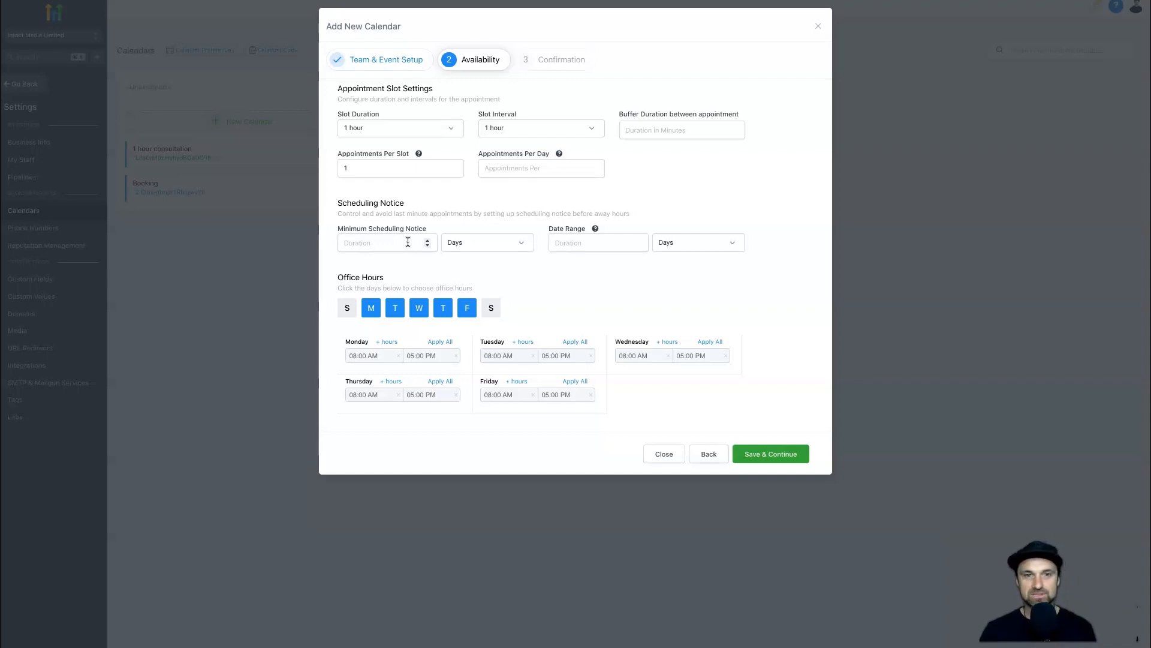
pyautogui.moveTo(404, 200); pyautogui.dragTo(334, 201)
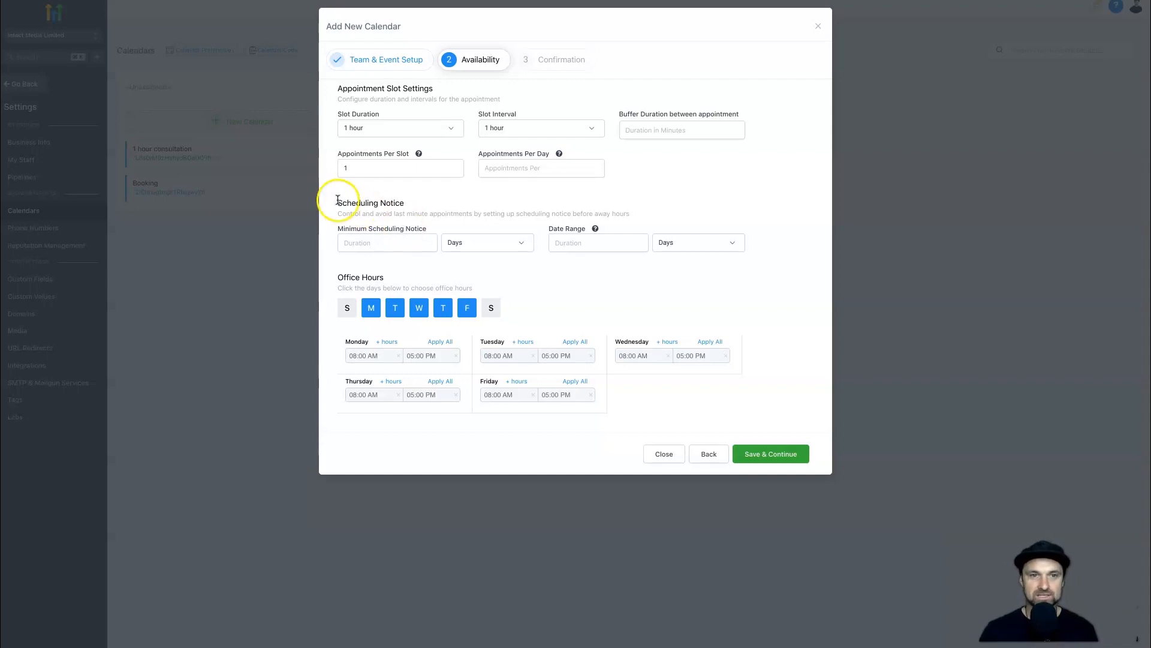
pyautogui.click(434, 204)
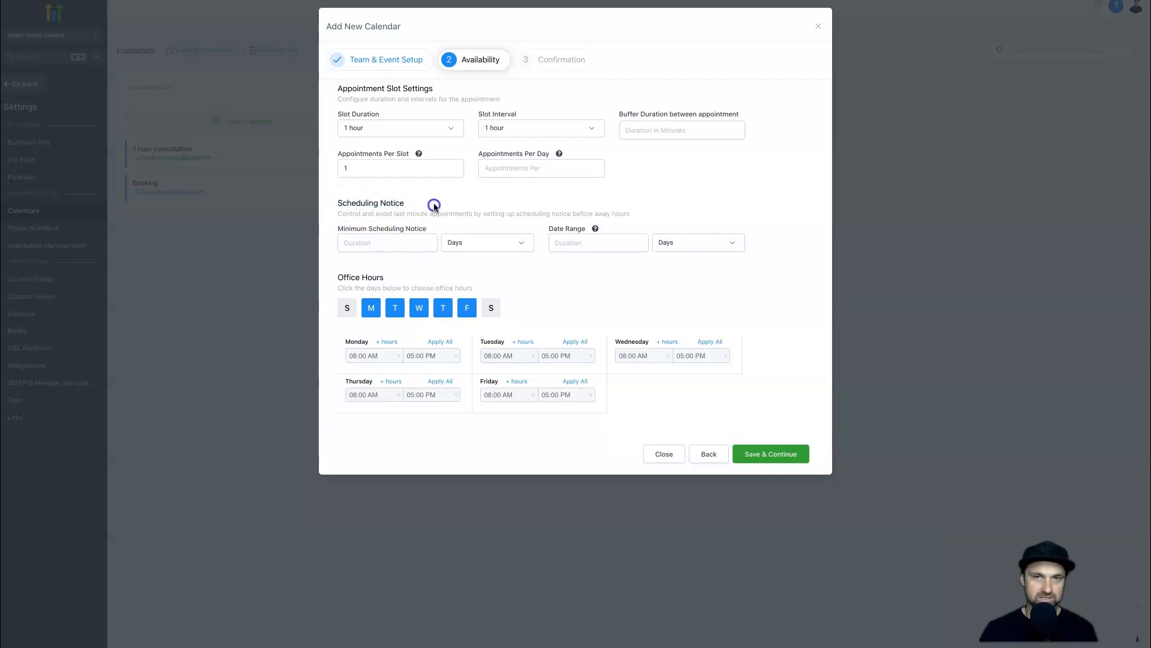
pyautogui.click(414, 246)
pyautogui.write('1')
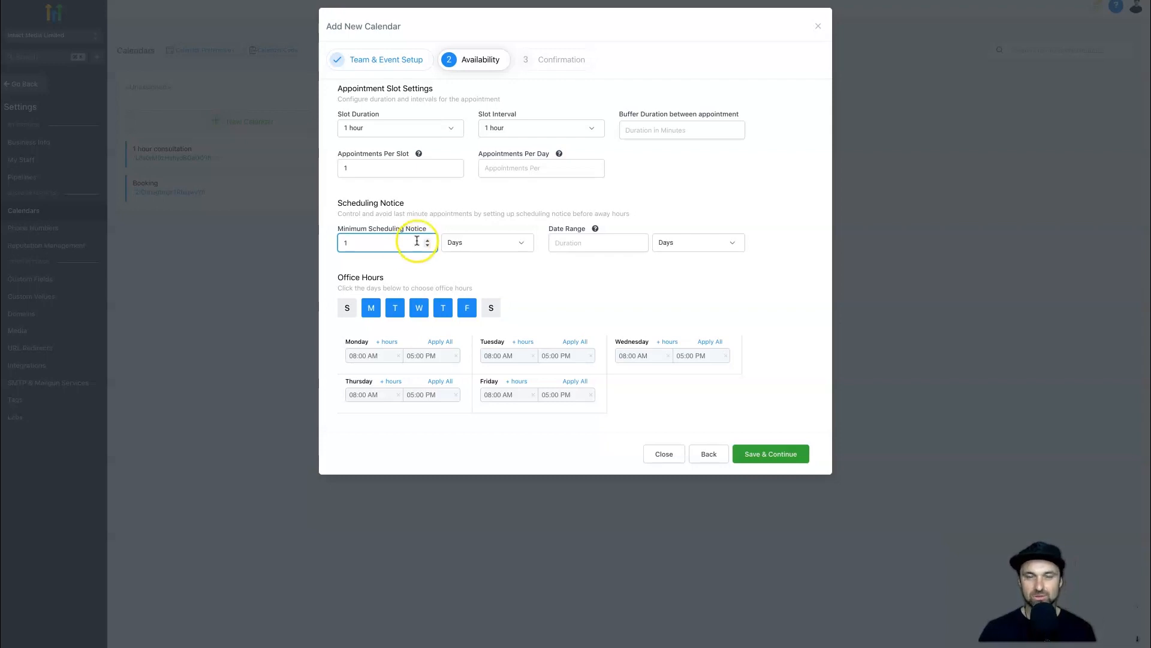
pyautogui.click(470, 242)
pyautogui.click(585, 243)
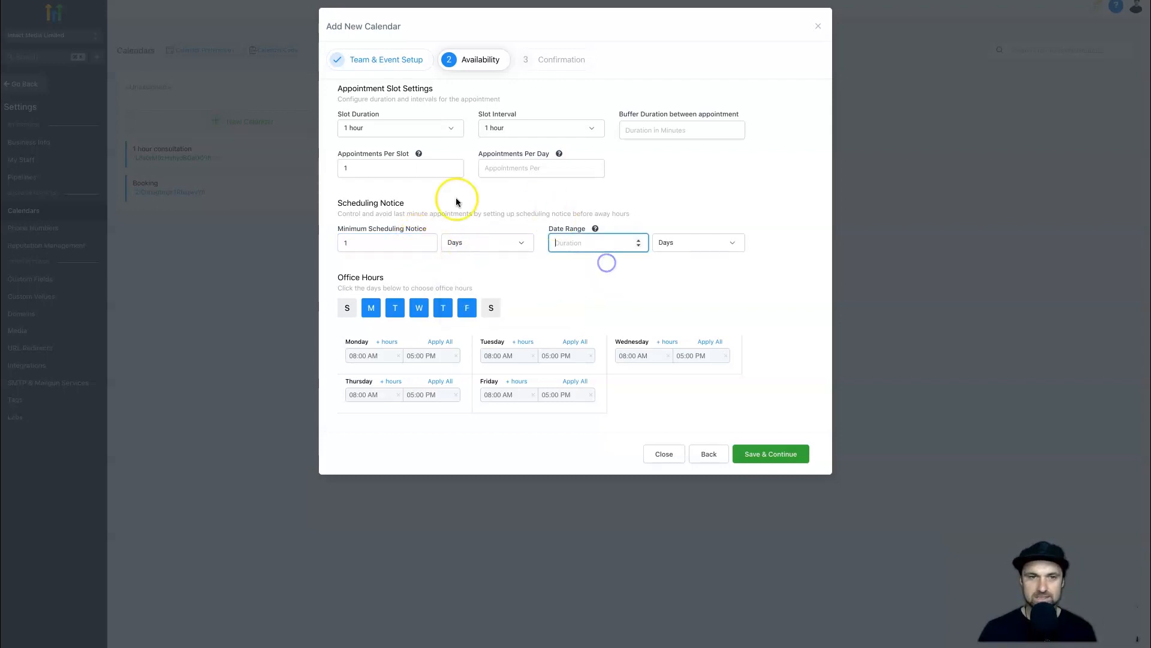
pyautogui.click(332, 226)
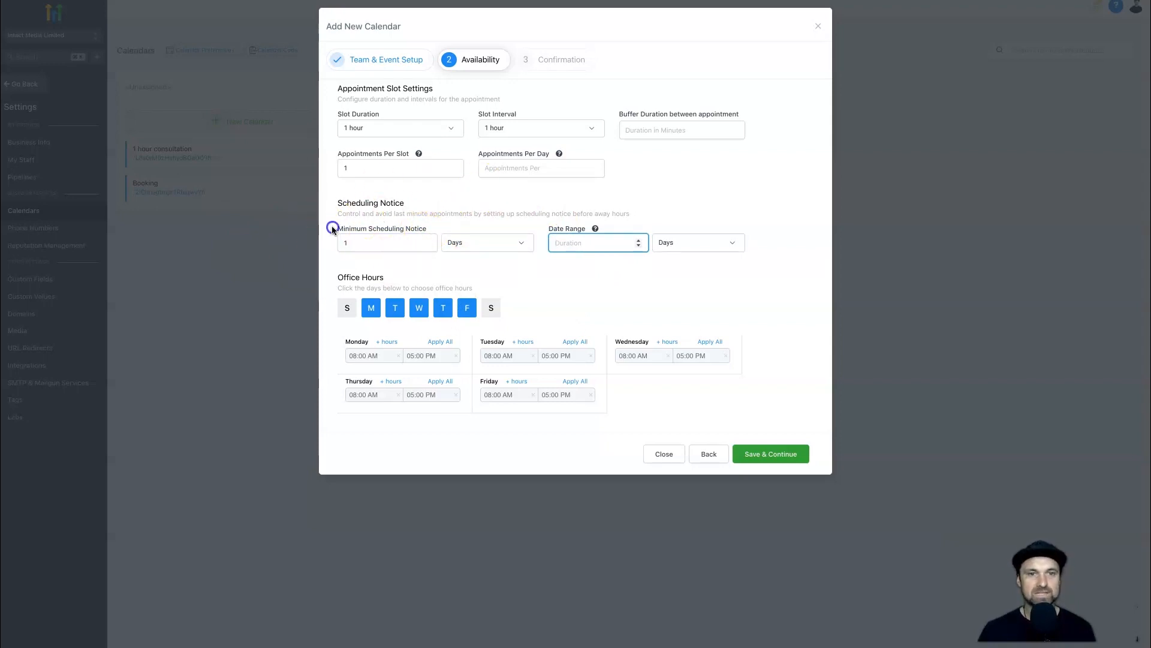
pyautogui.click(448, 231)
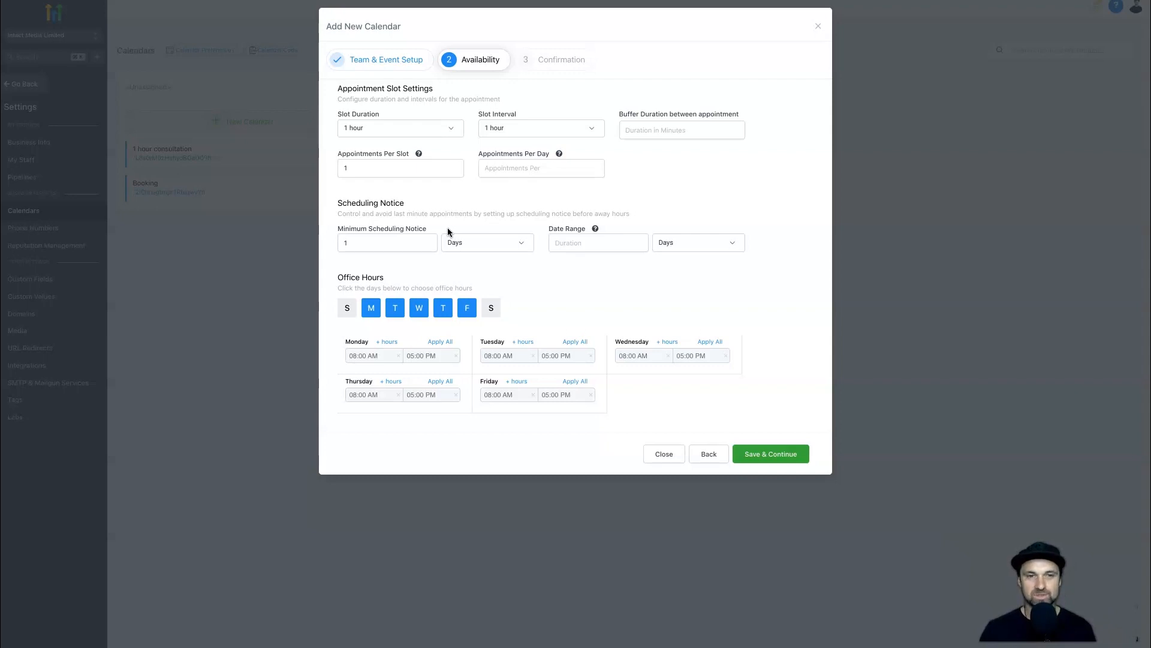
# Try removing Monday, Tuesday and Wednesday from the office hours and add the three days back
pyautogui.click(372, 310)
pyautogui.click(396, 311)
pyautogui.click(422, 311)
pyautogui.click(420, 308)
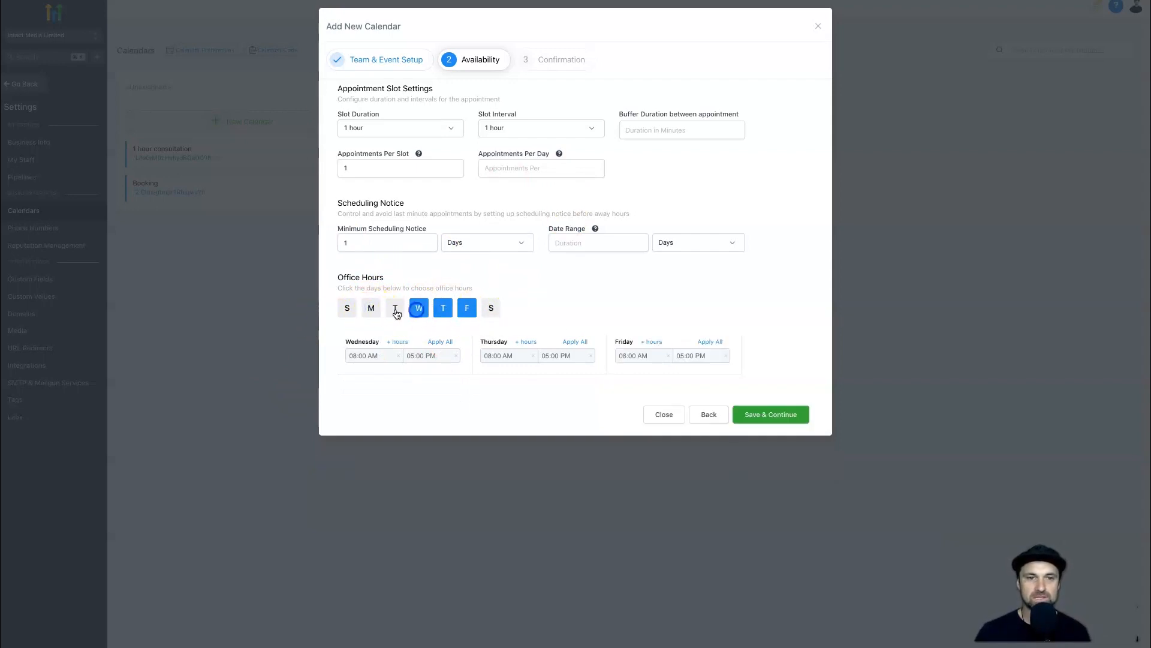
pyautogui.click(396, 308)
pyautogui.click(372, 308)
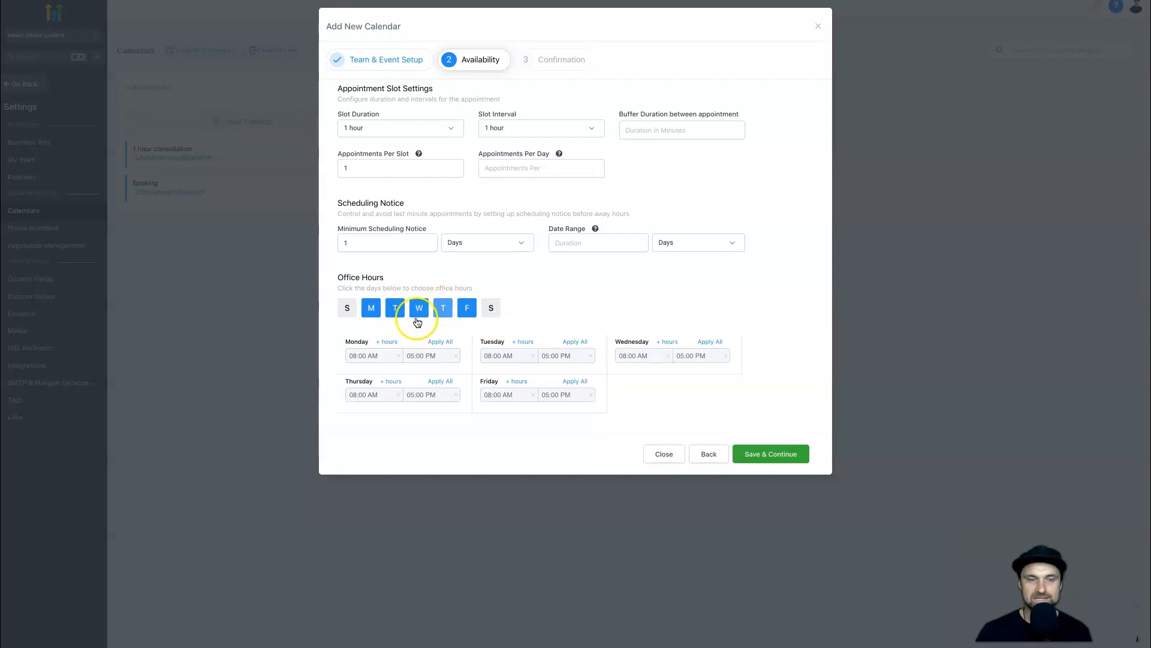
# Set Monday's office hours to 09:00 AM–04:00 PM and apply them to all selected days
pyautogui.click(363, 356)
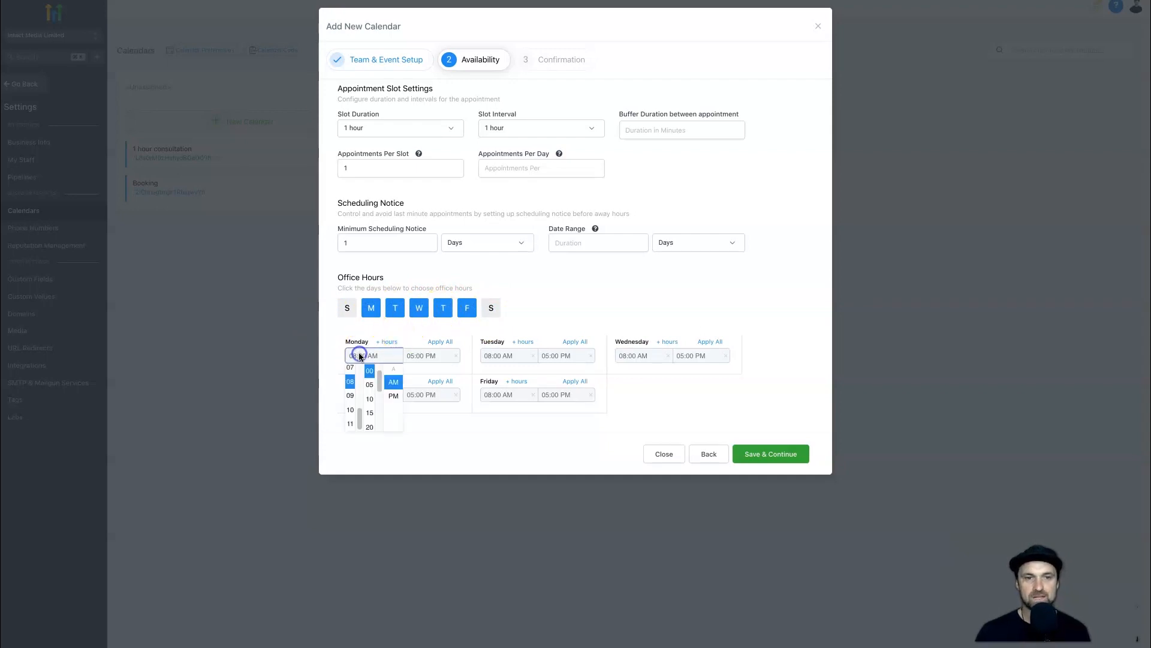
pyautogui.click(351, 396)
pyautogui.click(428, 357)
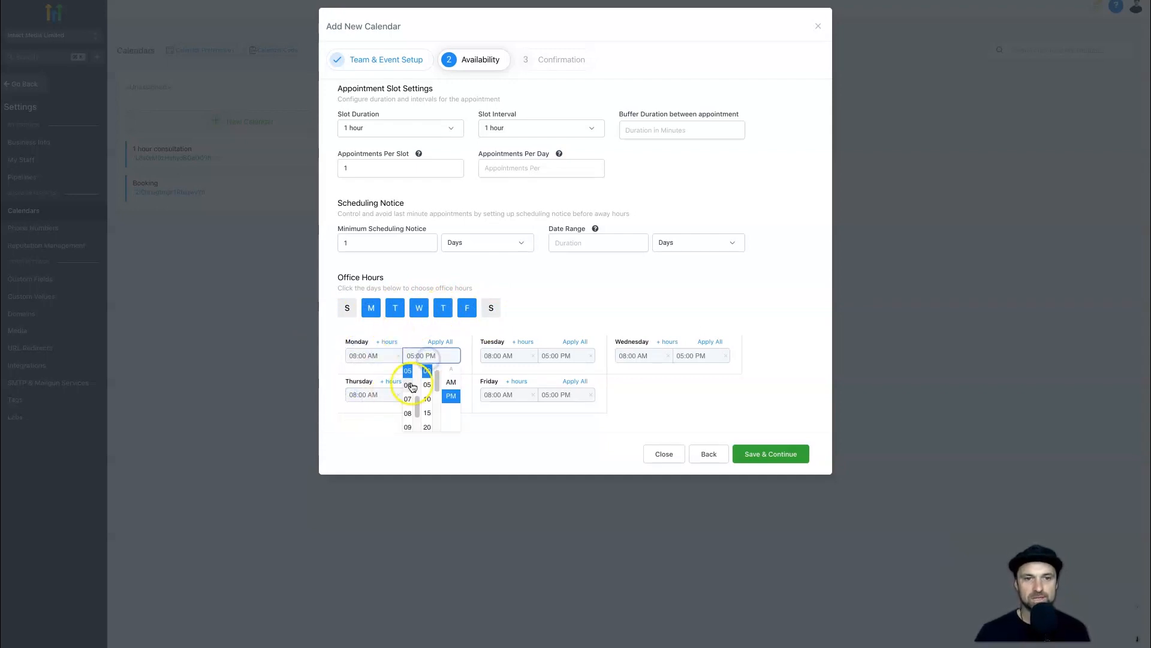
pyautogui.scroll(2, 410, 414)
pyautogui.click(409, 416)
pyautogui.click(441, 341)
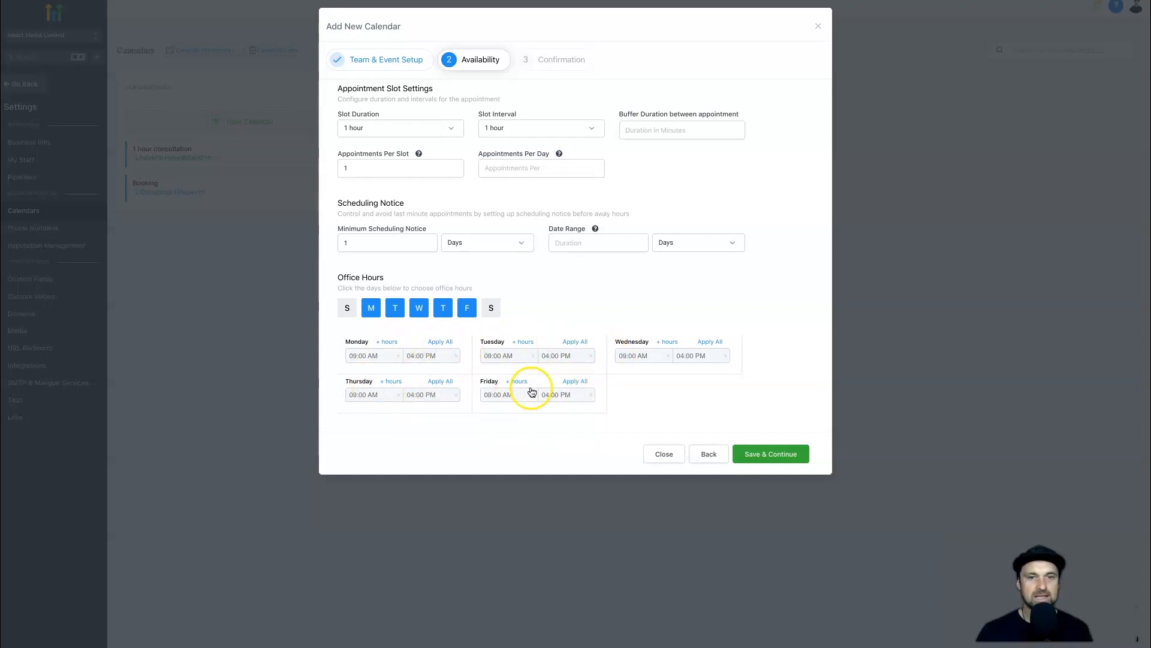
# Set Friday's closing time to 12:00 PM and save the availability, continuing to Confirmation
pyautogui.click(548, 395)
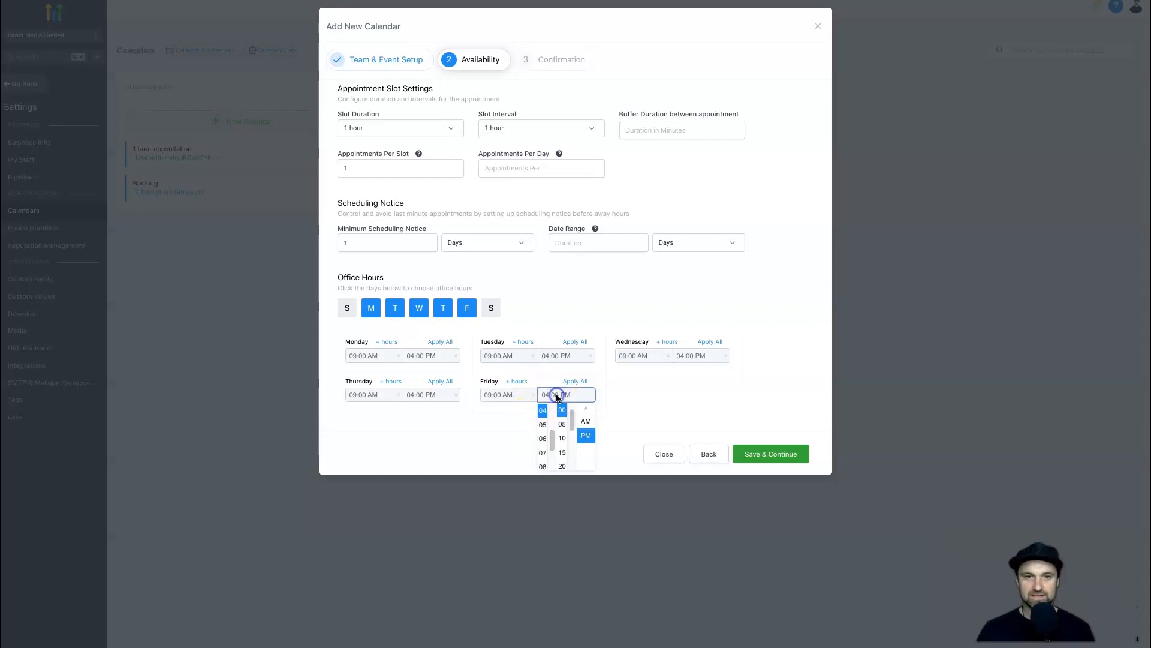
pyautogui.scroll(3, 543, 425)
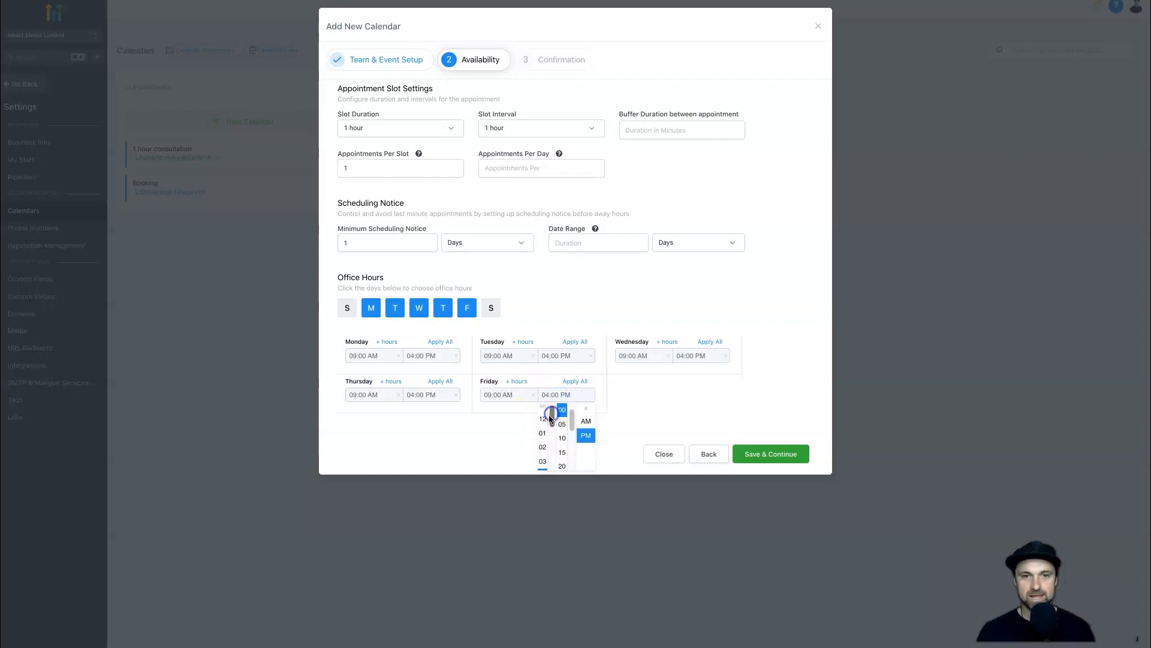
pyautogui.click(545, 415)
pyautogui.click(637, 402)
pyautogui.click(791, 395)
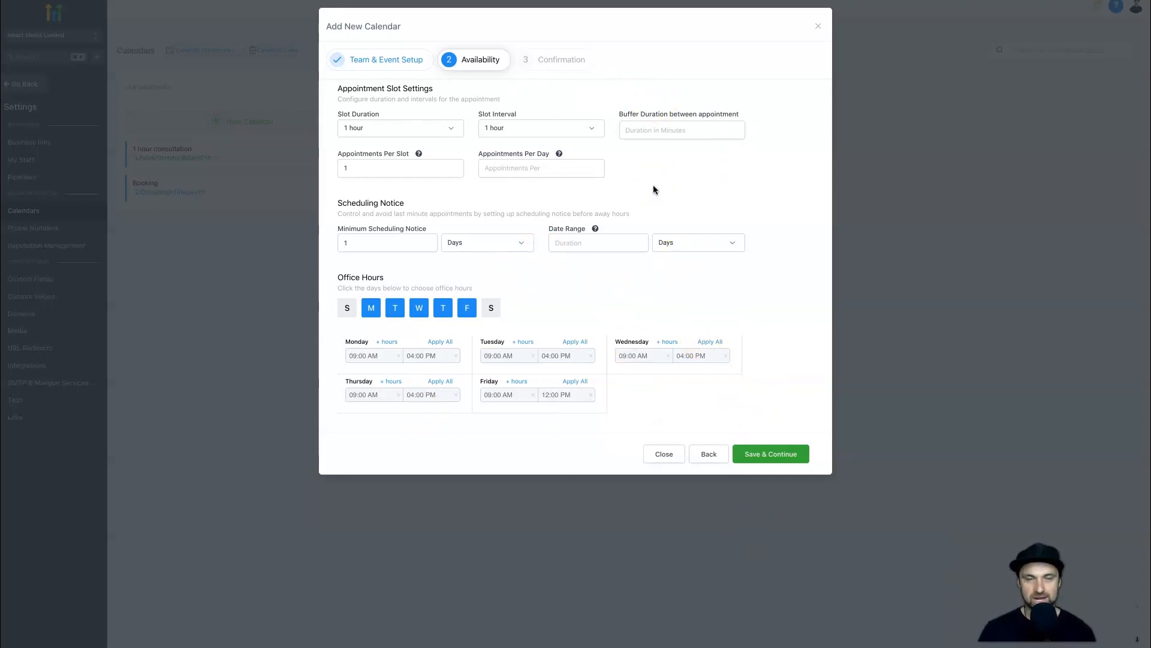
pyautogui.click(659, 420)
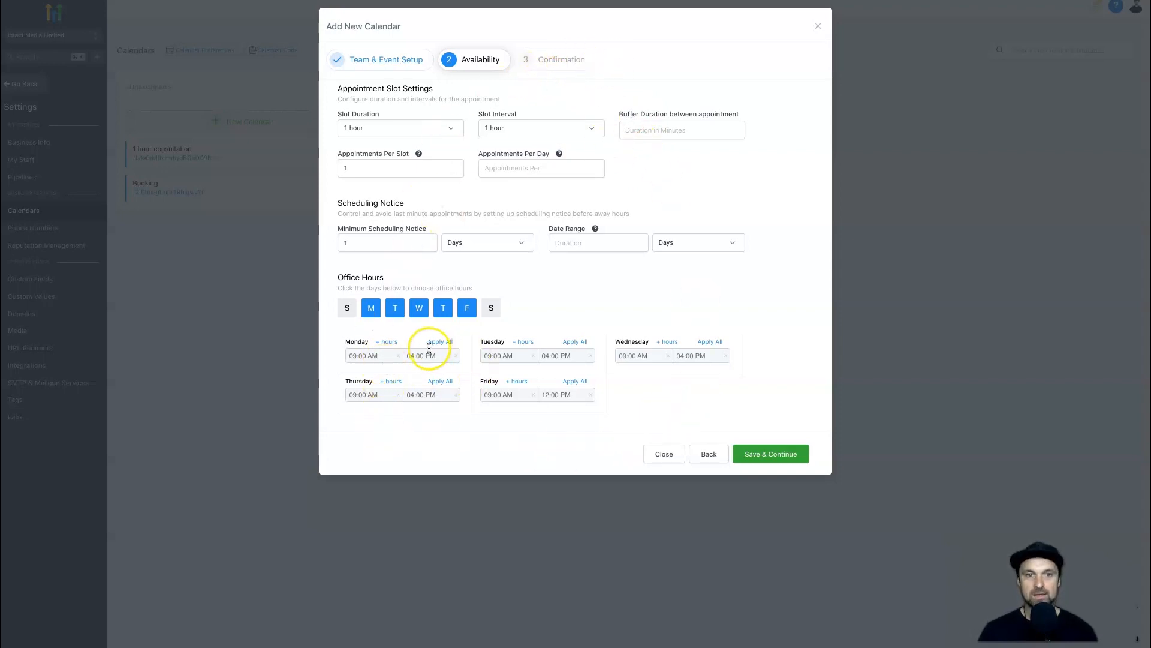
pyautogui.click(769, 457)
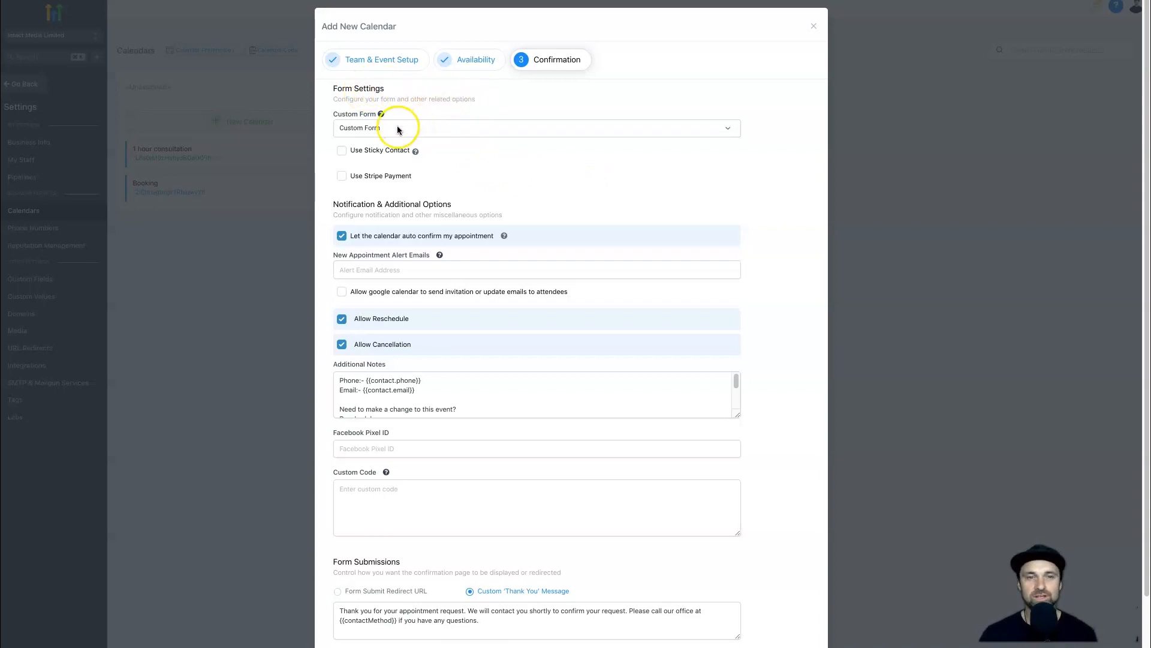
# Examine the custom form choices and the explanations for the custom form and sticky contact options
pyautogui.moveTo(380, 114)
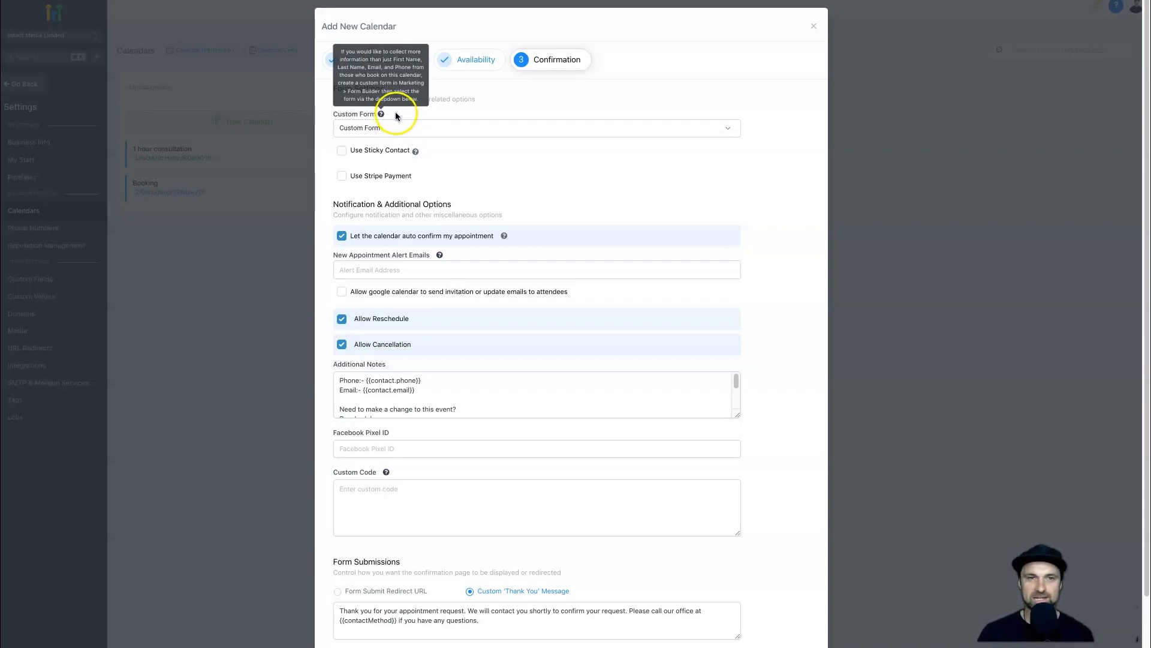
pyautogui.click(395, 127)
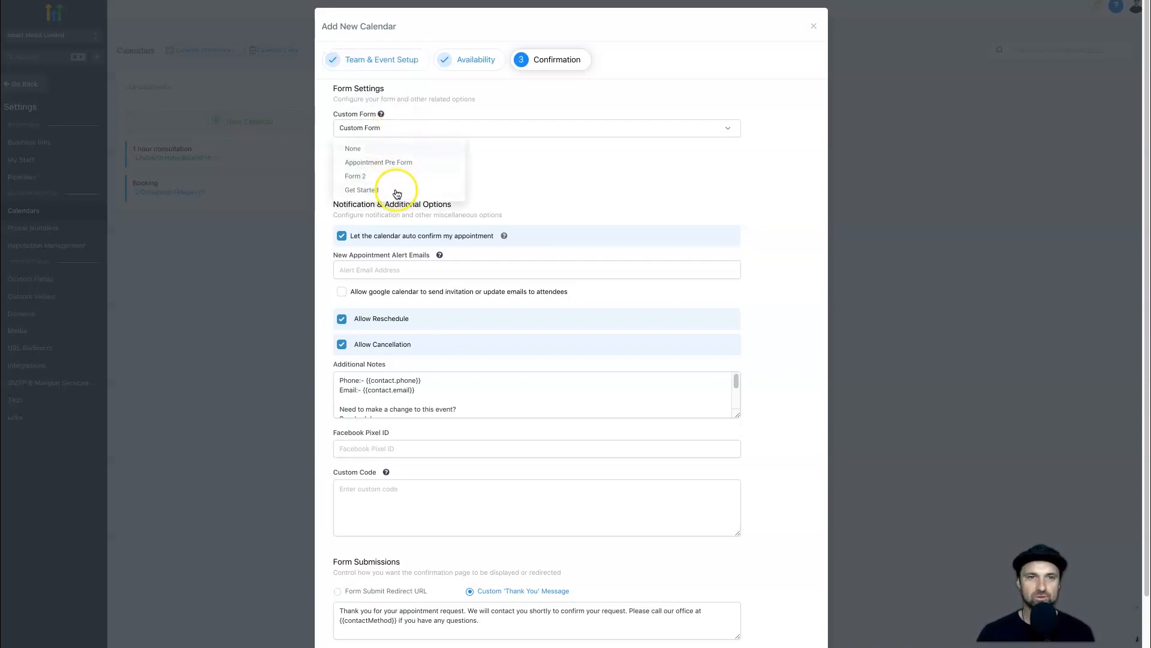
pyautogui.click(402, 108)
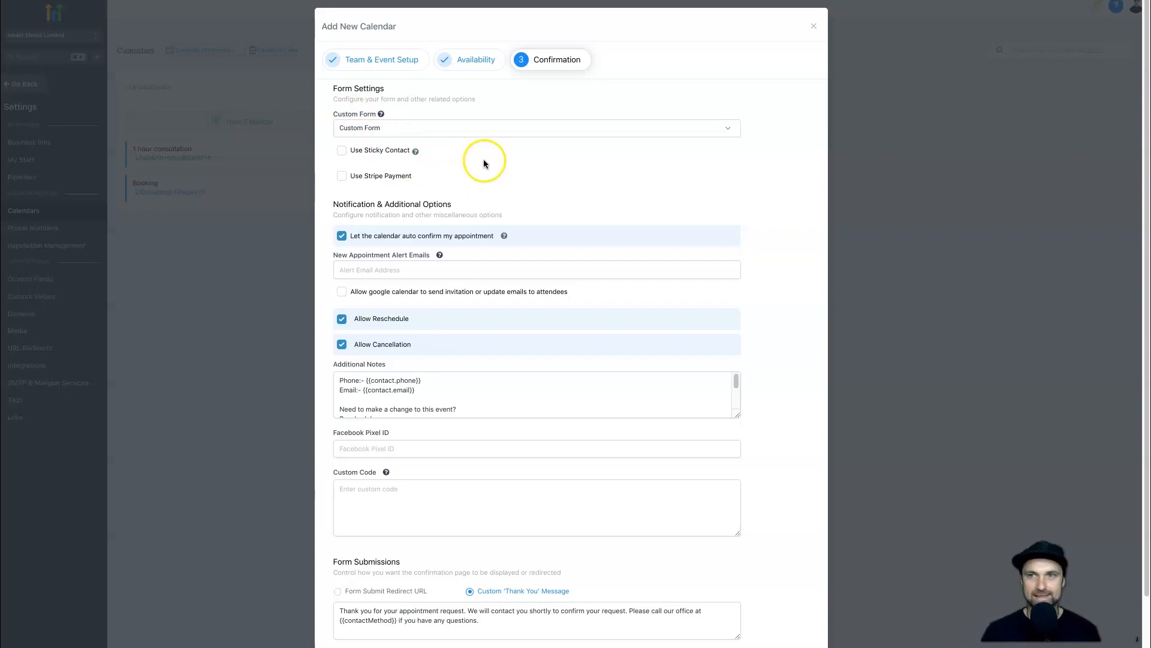
pyautogui.moveTo(417, 153)
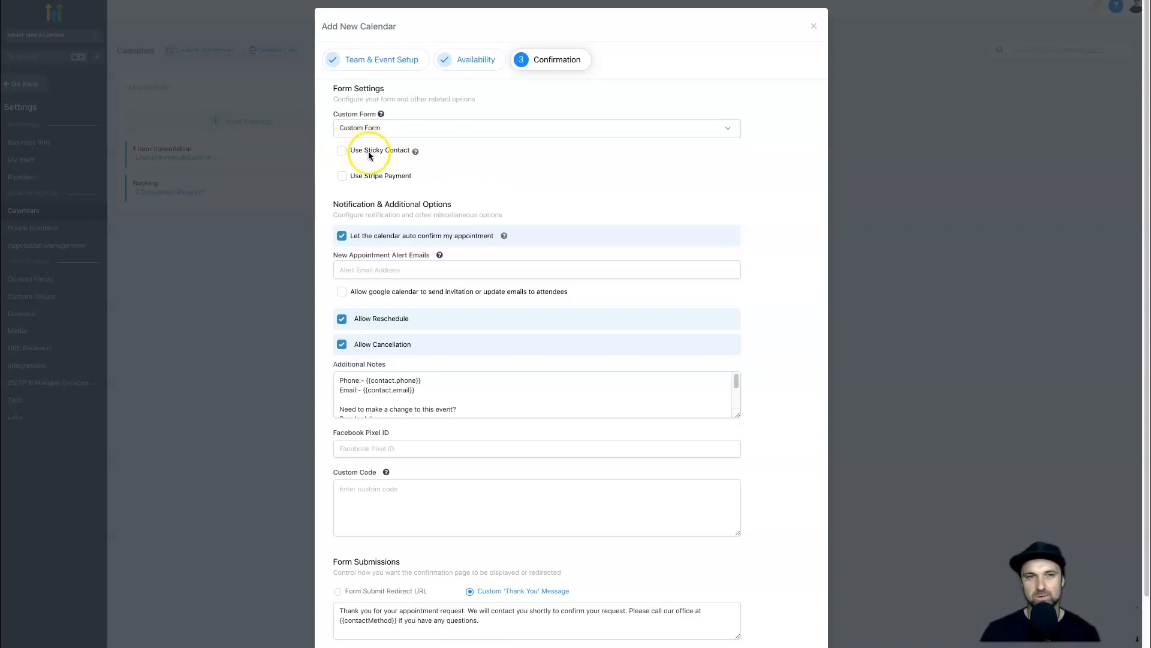
# Try enabling Stripe payment for the calendar and turn it off again
pyautogui.click(343, 176)
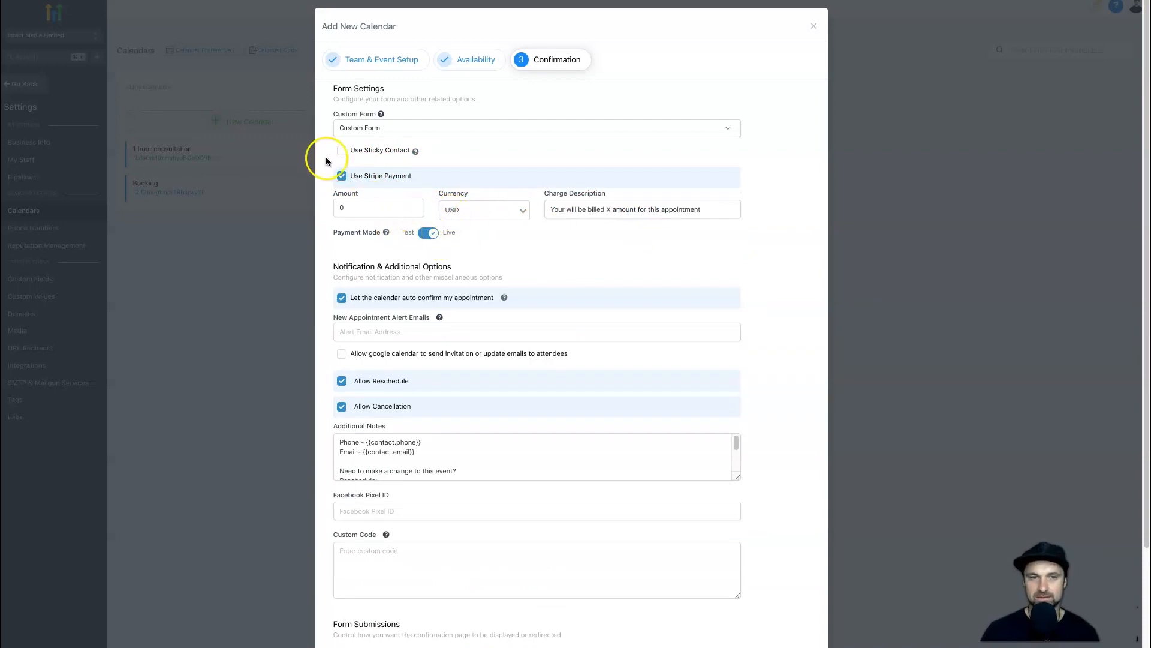
pyautogui.click(342, 175)
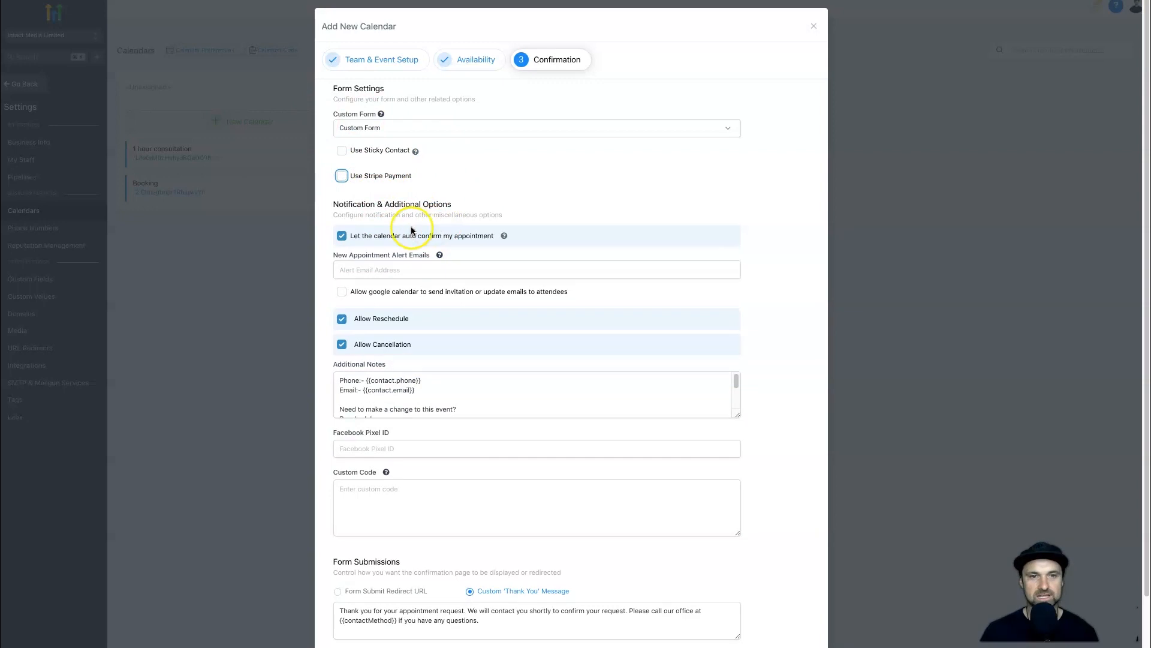
pyautogui.moveTo(327, 203); pyautogui.dragTo(497, 204)
pyautogui.click(496, 204)
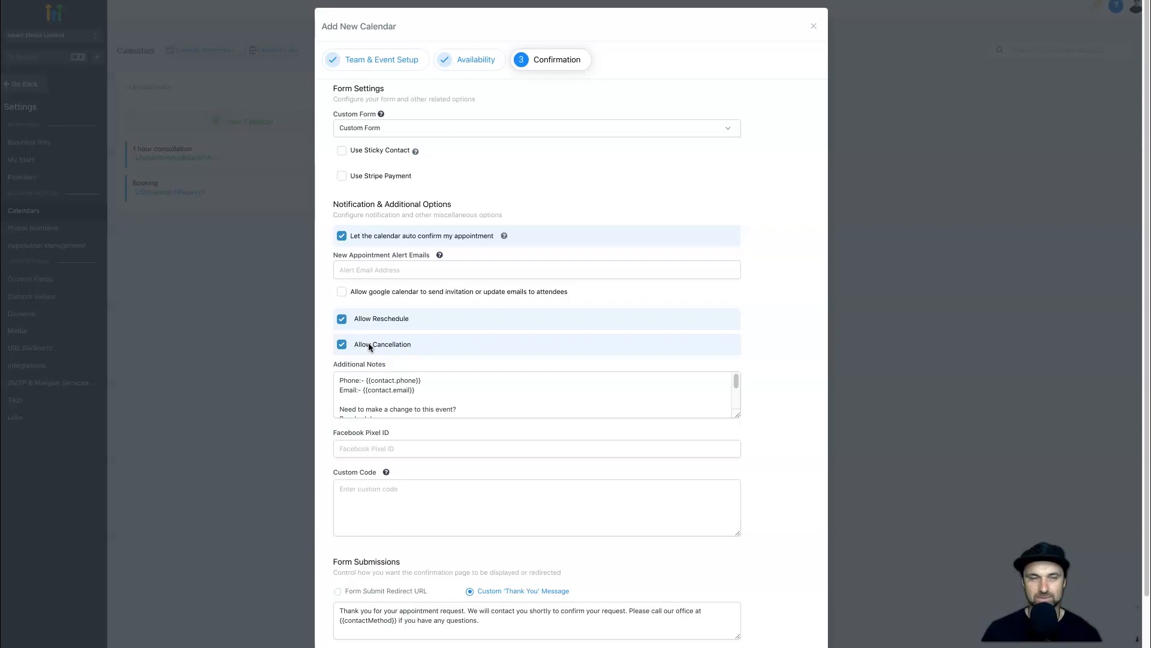
# Review the additional notes template with its contact, reschedule and cancellation placeholders, and the custom code field
pyautogui.scroll(-2, 431, 394)
pyautogui.scroll(2, 430, 394)
pyautogui.moveTo(341, 380); pyautogui.dragTo(431, 407)
pyautogui.click(432, 401)
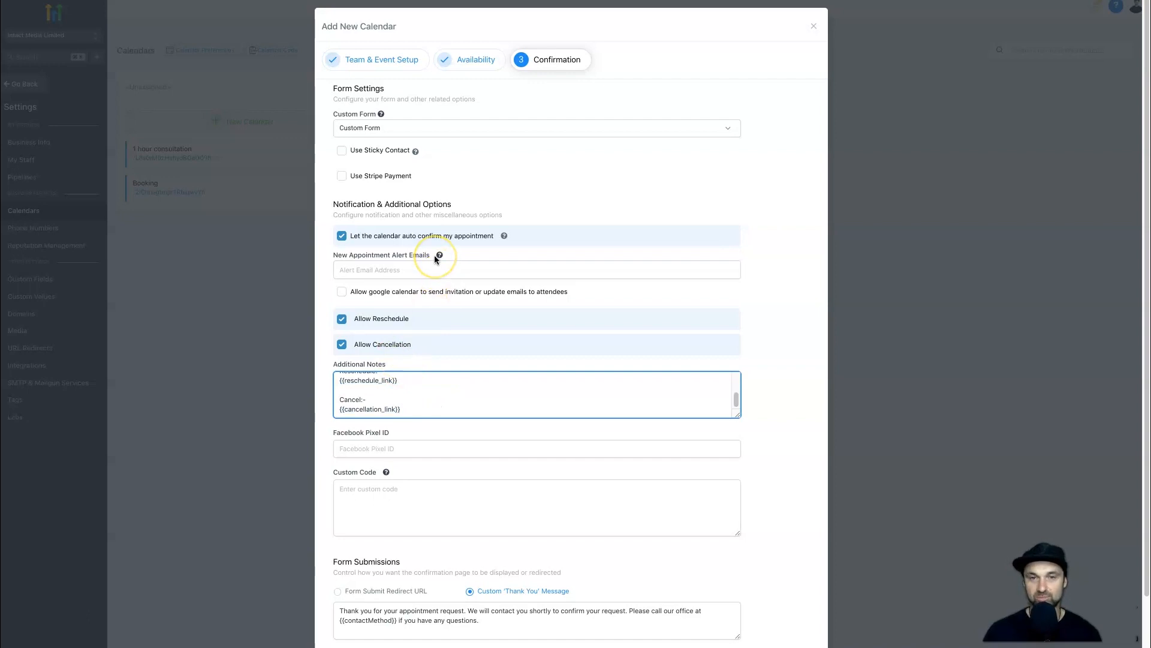
pyautogui.scroll(-2, 386, 449)
pyautogui.click(355, 440)
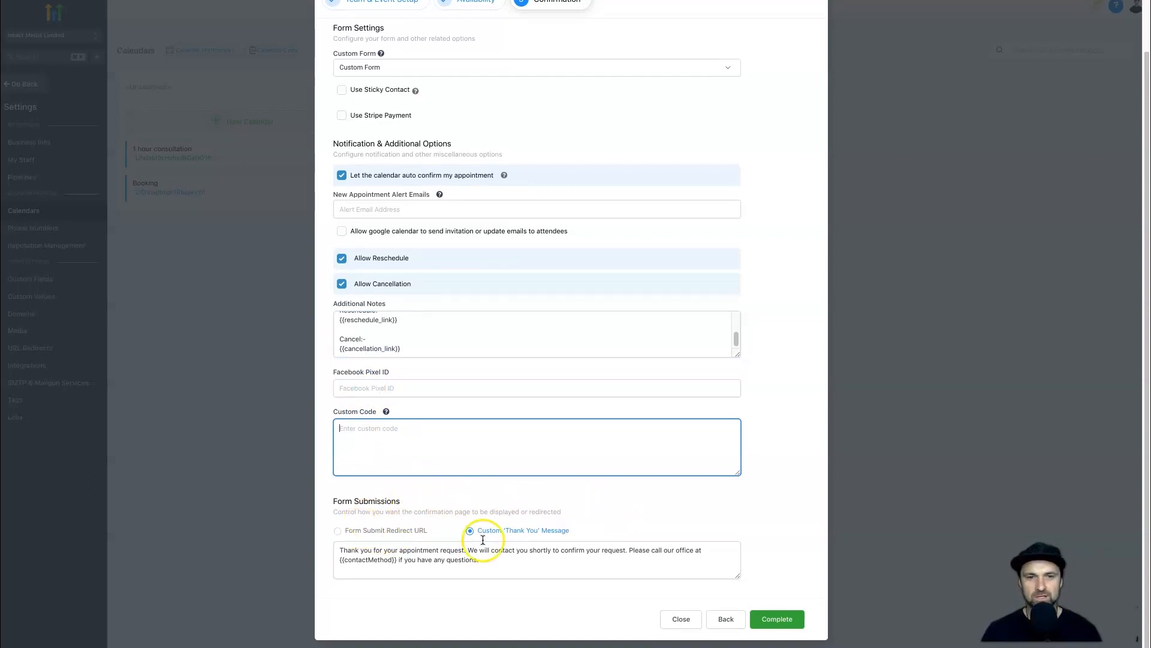
# Try the redirect URL option for form submissions and return to the custom 'Thank You' message
pyautogui.click(338, 532)
pyautogui.click(351, 568)
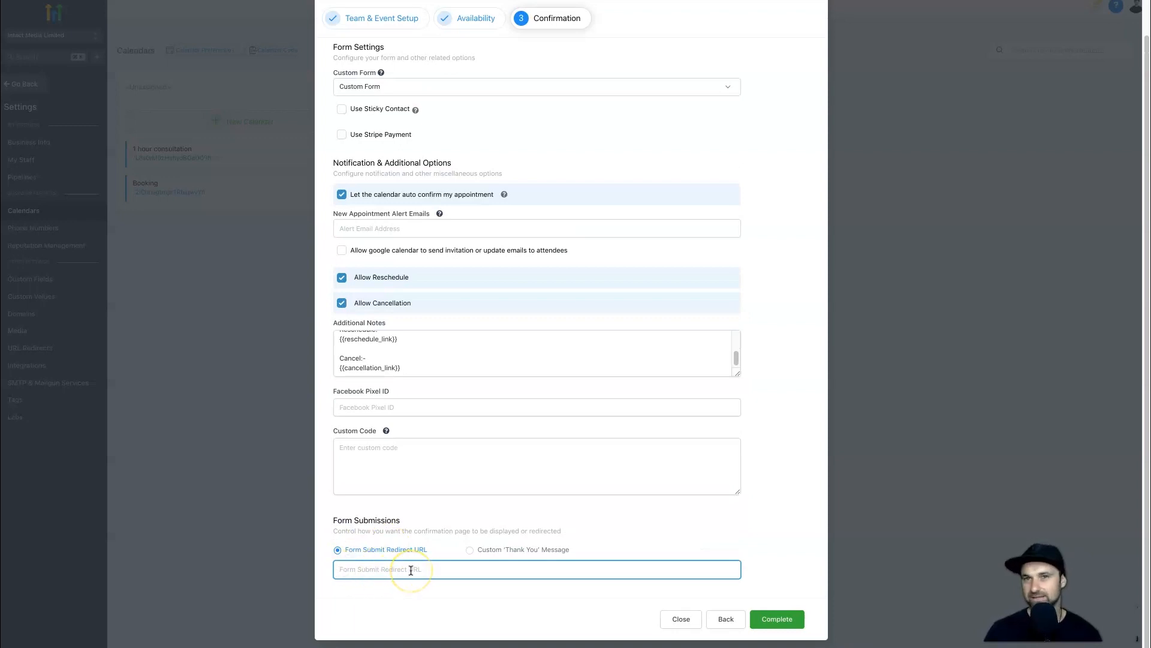
pyautogui.click(522, 550)
# Review the custom 'Thank You' message text and complete the calendar setup
pyautogui.moveTo(477, 576); pyautogui.dragTo(340, 568)
pyautogui.click(340, 568)
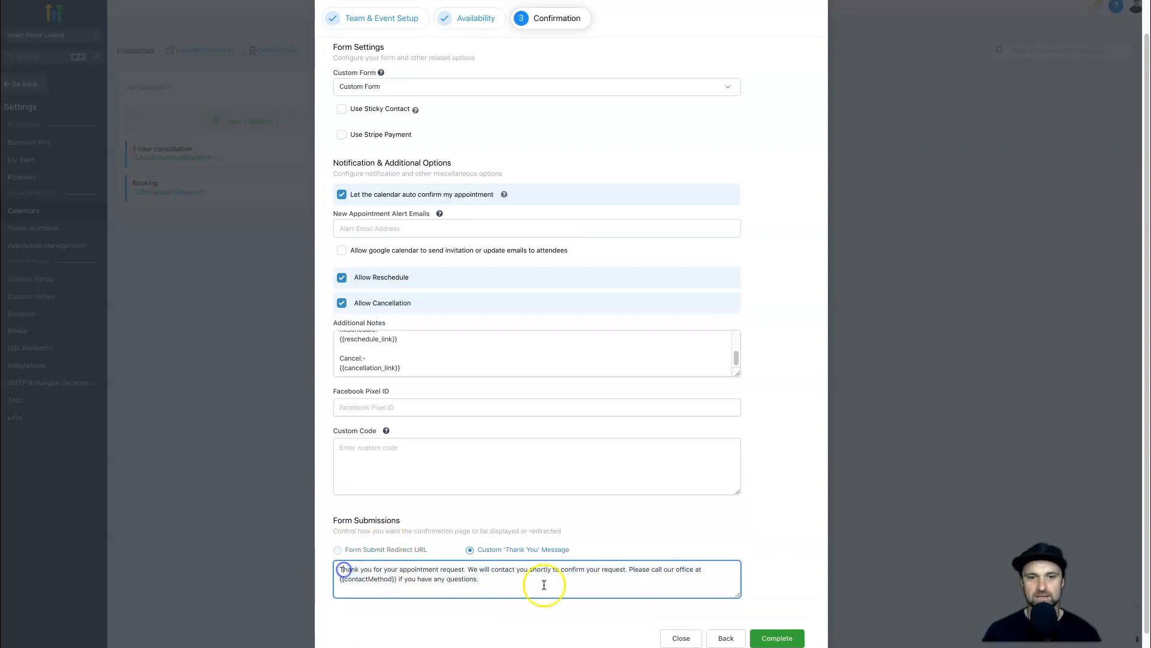
pyautogui.click(777, 640)
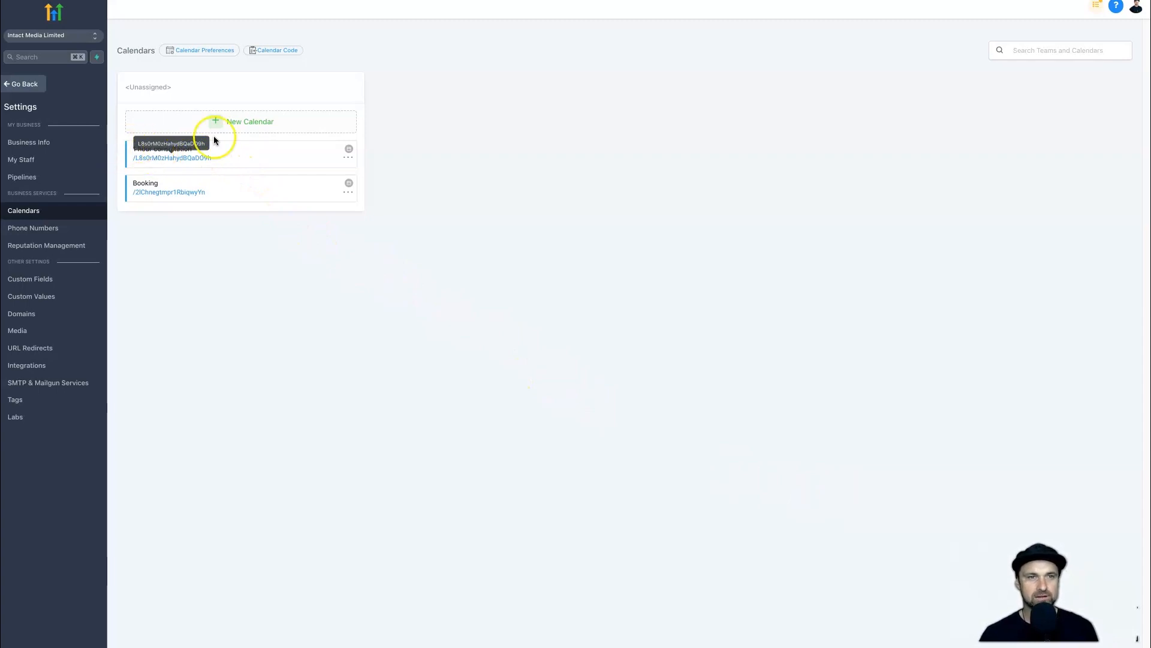
# Open the 1 hour consultation calendar's booking page and check which January 2022 dates can be booked
pyautogui.click(197, 158)
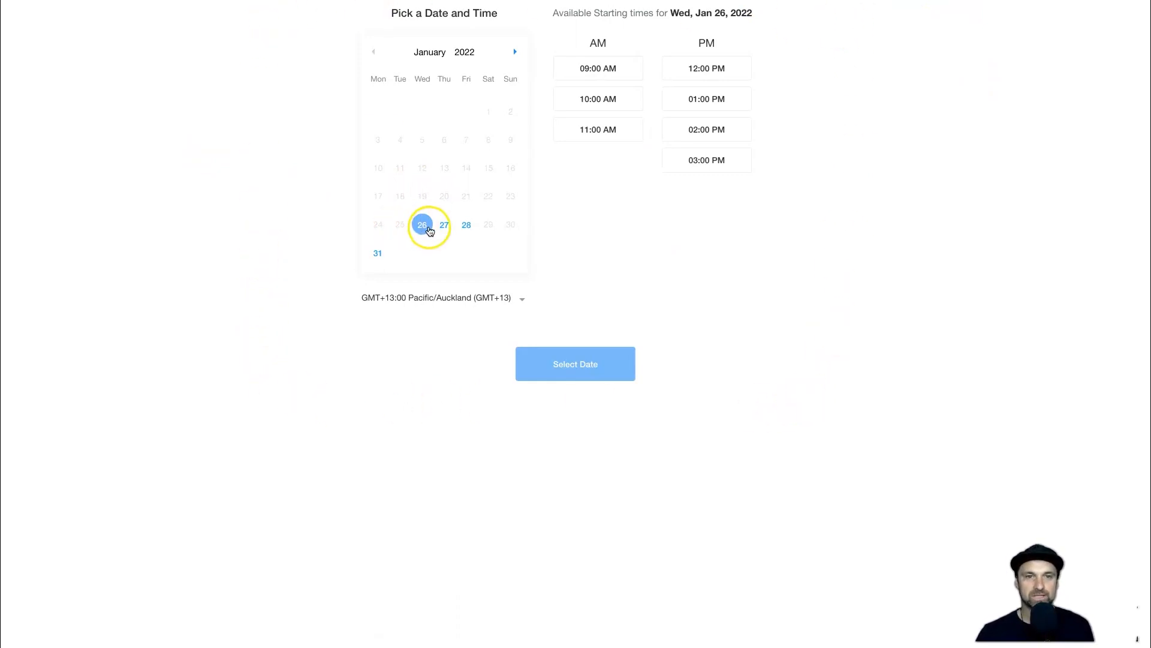
pyautogui.doubleClick(400, 223)
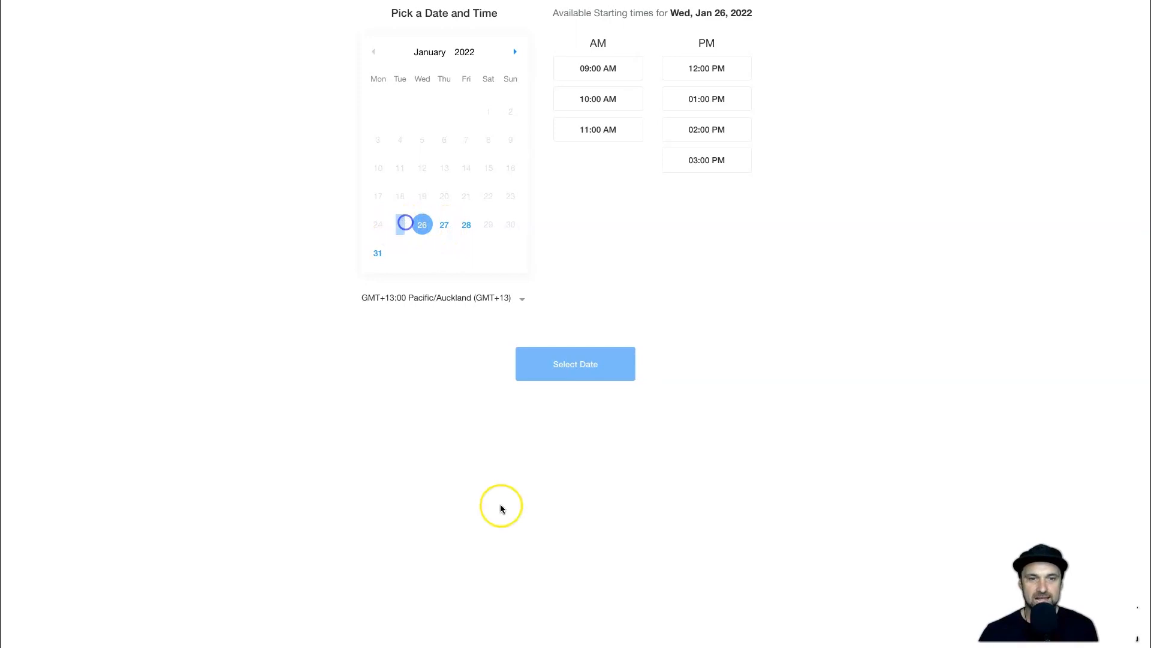
pyautogui.click(378, 224)
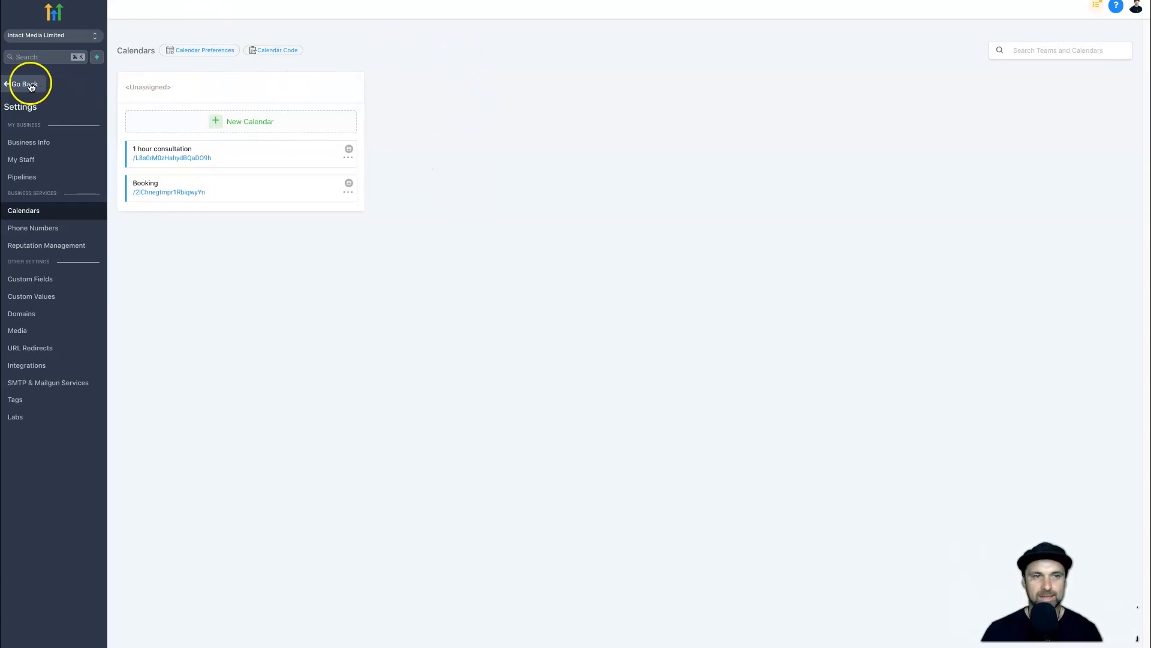
# Leave the settings and open the Advertising Agency website's pages under Sites
pyautogui.click(31, 85)
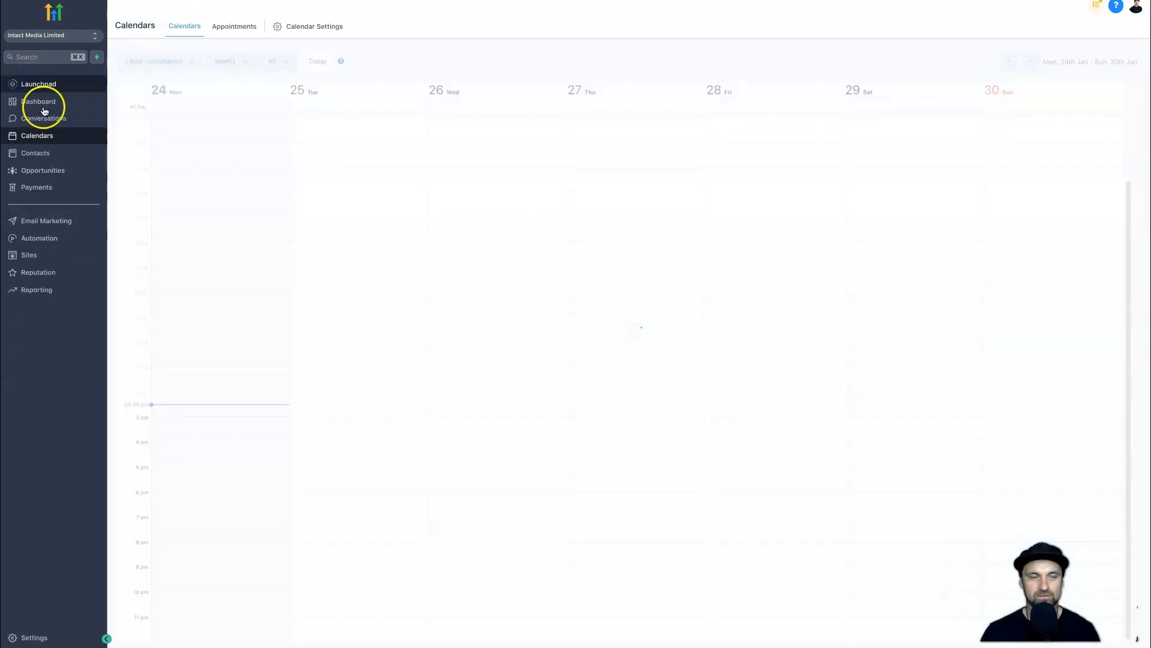
pyautogui.rightClick(48, 258)
pyautogui.click(68, 262)
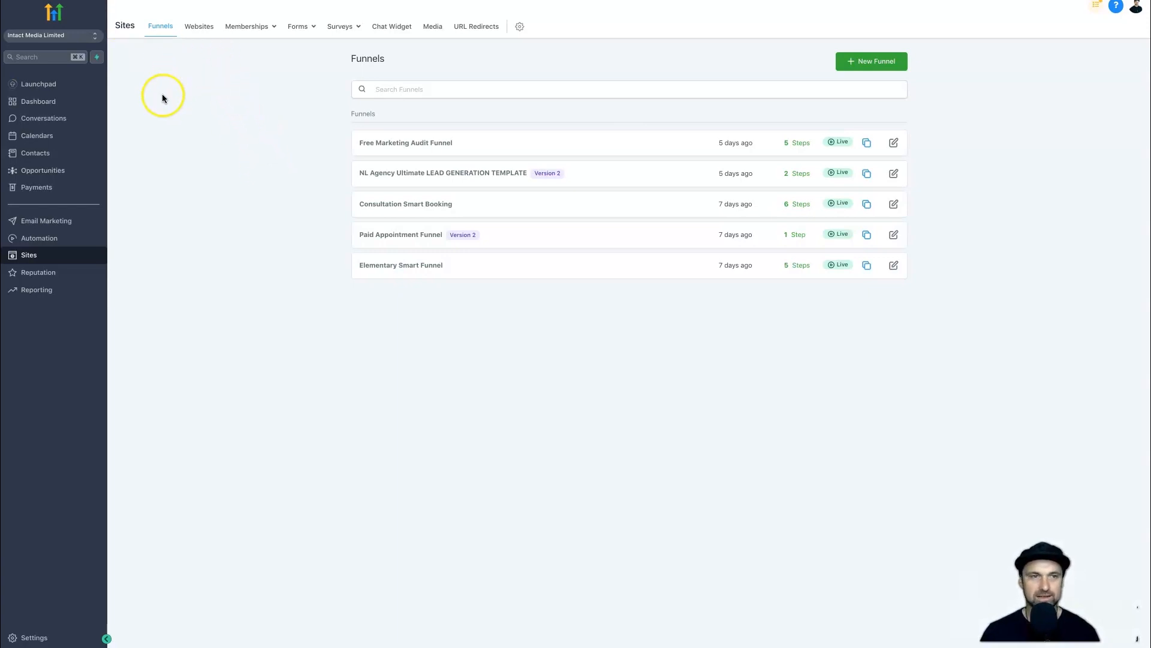
pyautogui.click(199, 27)
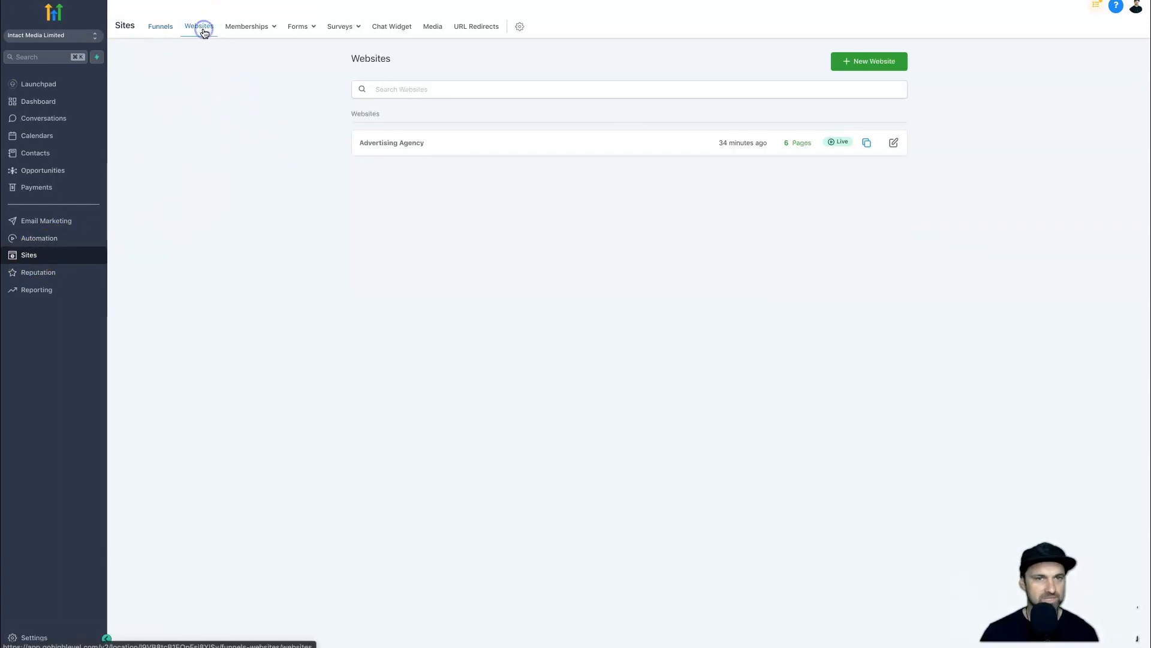
pyautogui.click(404, 145)
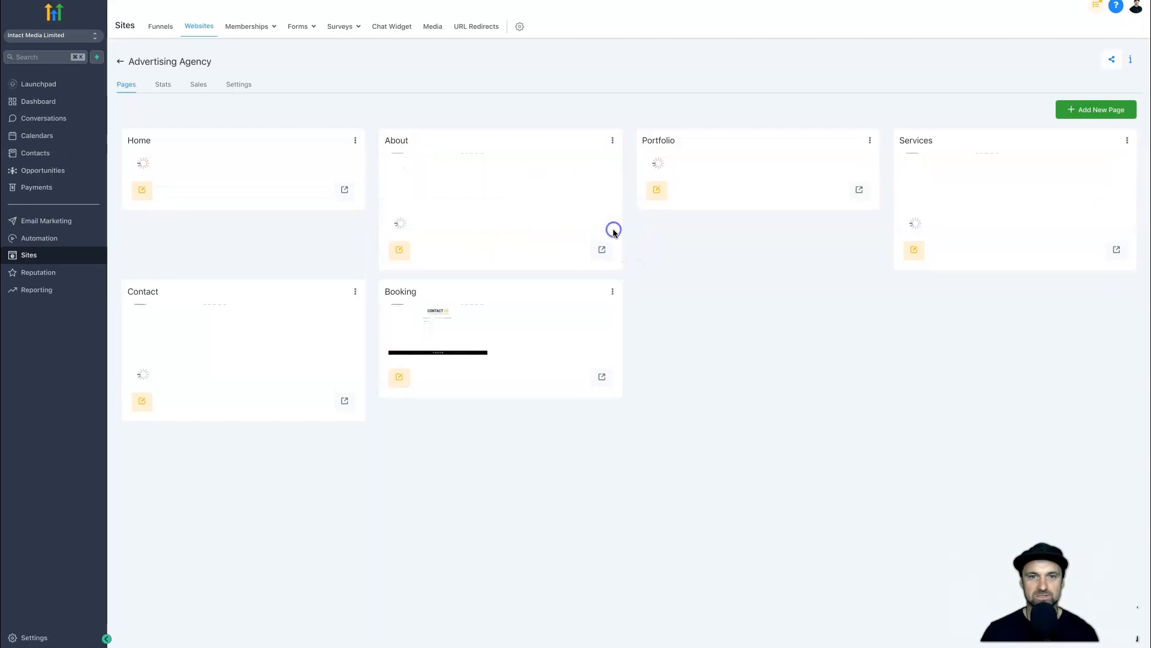
# Delete the Booking page from the Advertising Agency website, confirming with DELETE
pyautogui.click(613, 268)
pyautogui.click(567, 325)
pyautogui.click(580, 133)
pyautogui.press('capslock')
pyautogui.write('DELETE')
pyautogui.click(658, 160)
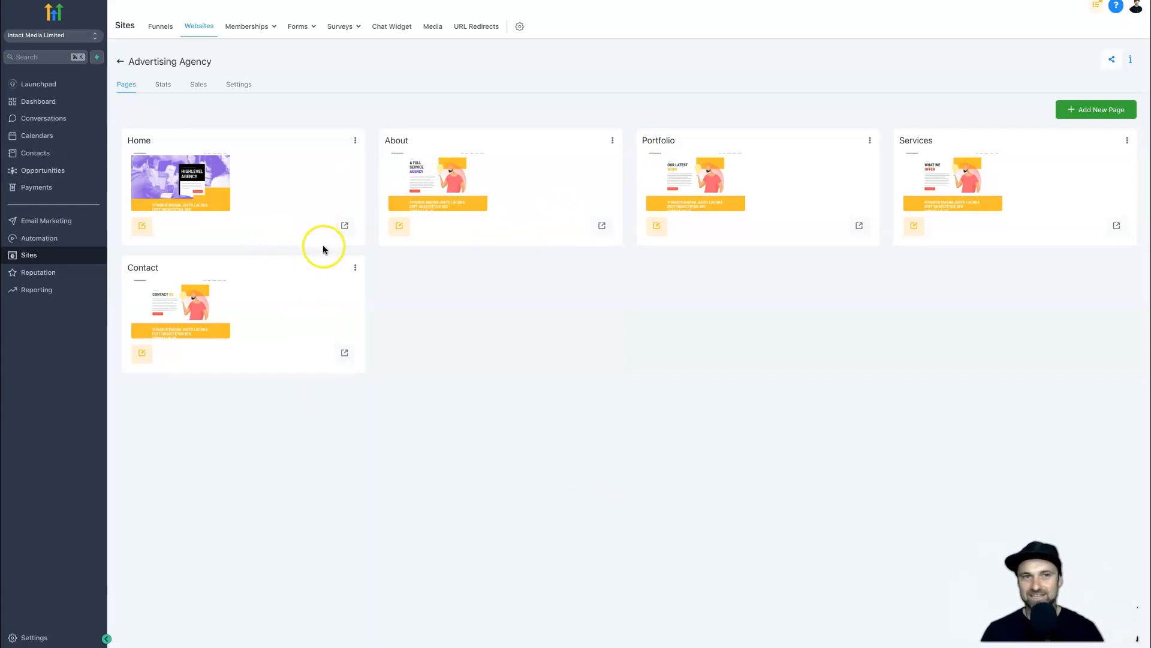
# Clone the Contact page into the same website
pyautogui.click(355, 267)
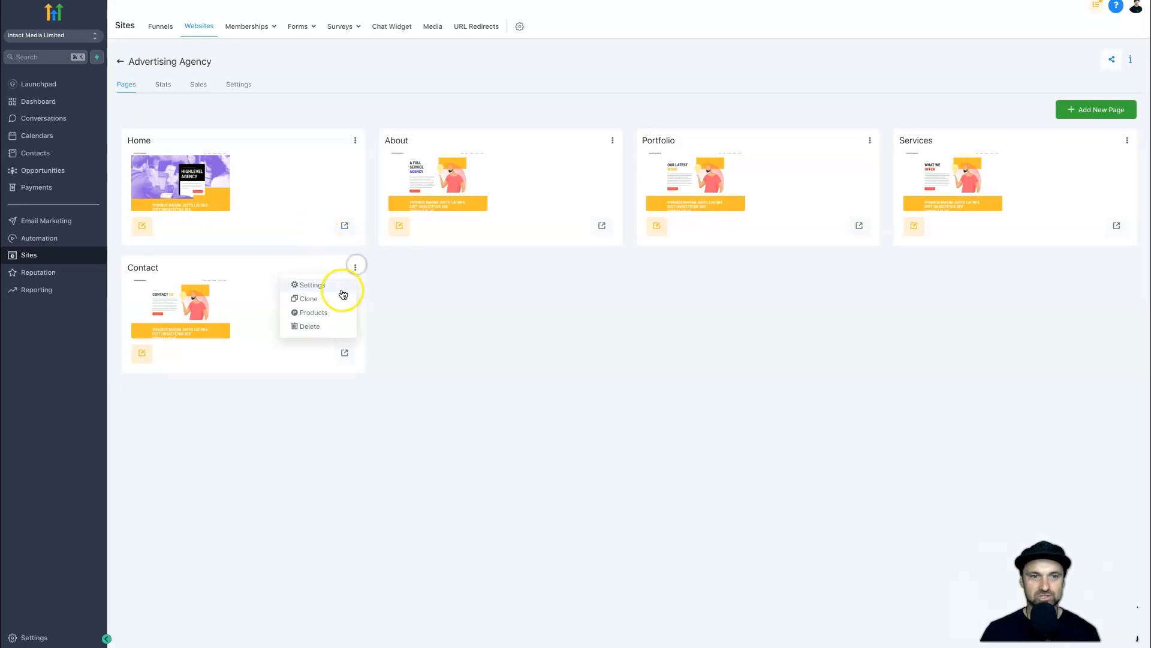
pyautogui.click(329, 300)
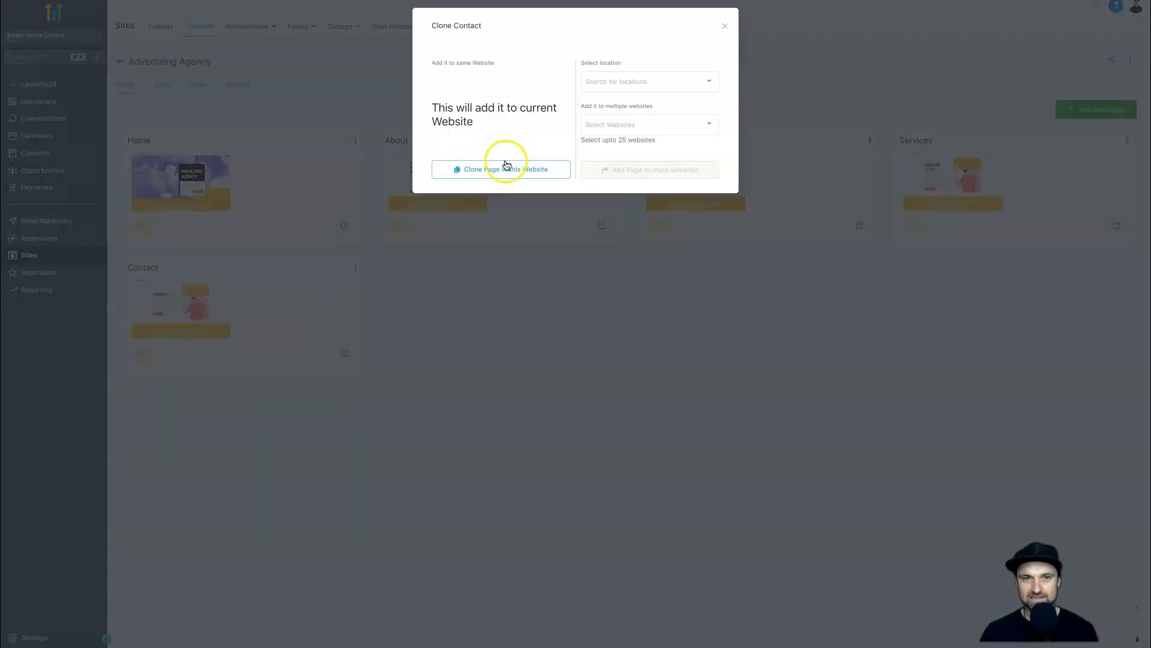
pyautogui.click(492, 172)
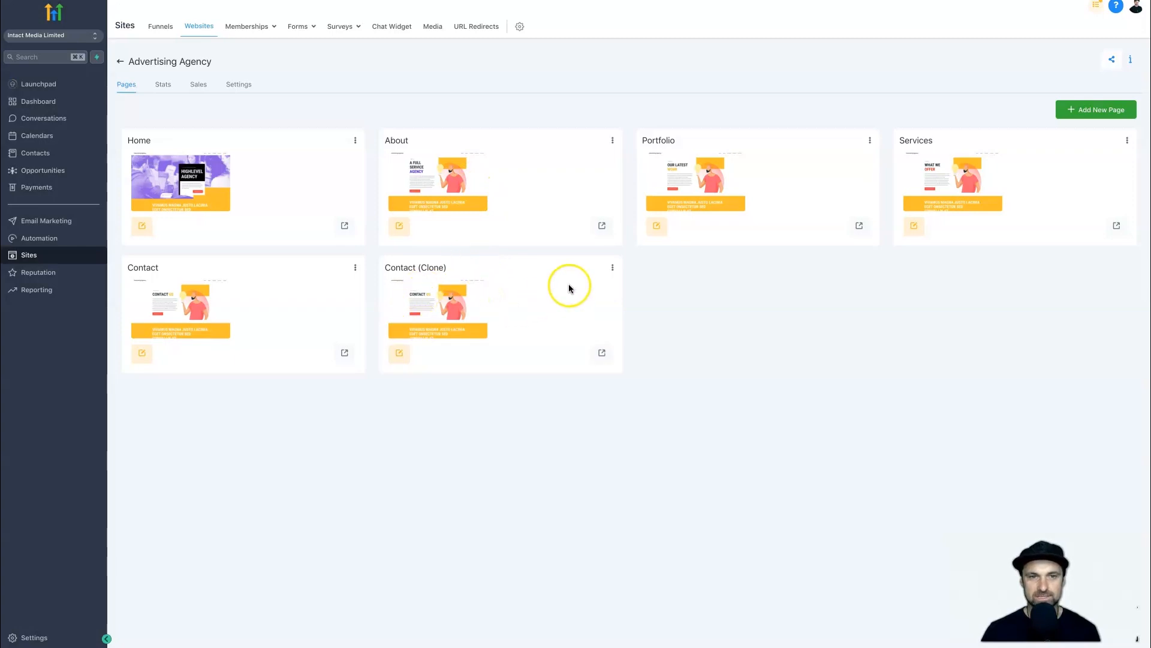
# Rename the cloned Contact page as consultation and set its path to /consultation
pyautogui.click(613, 267)
pyautogui.click(578, 285)
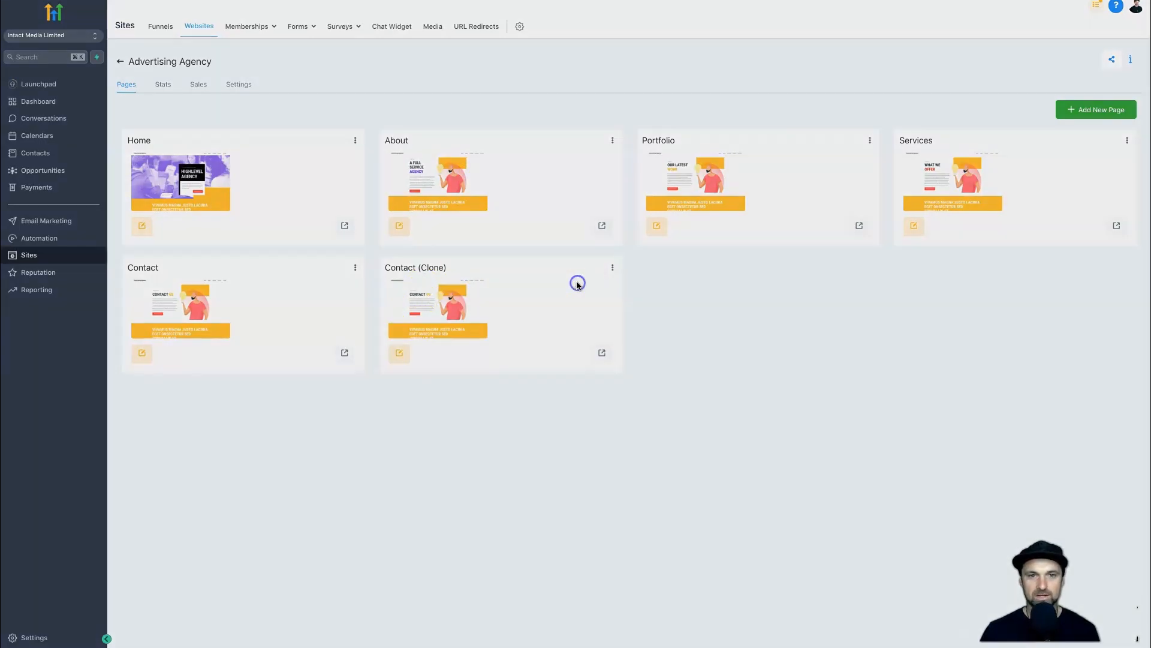
pyautogui.doubleClick(532, 75)
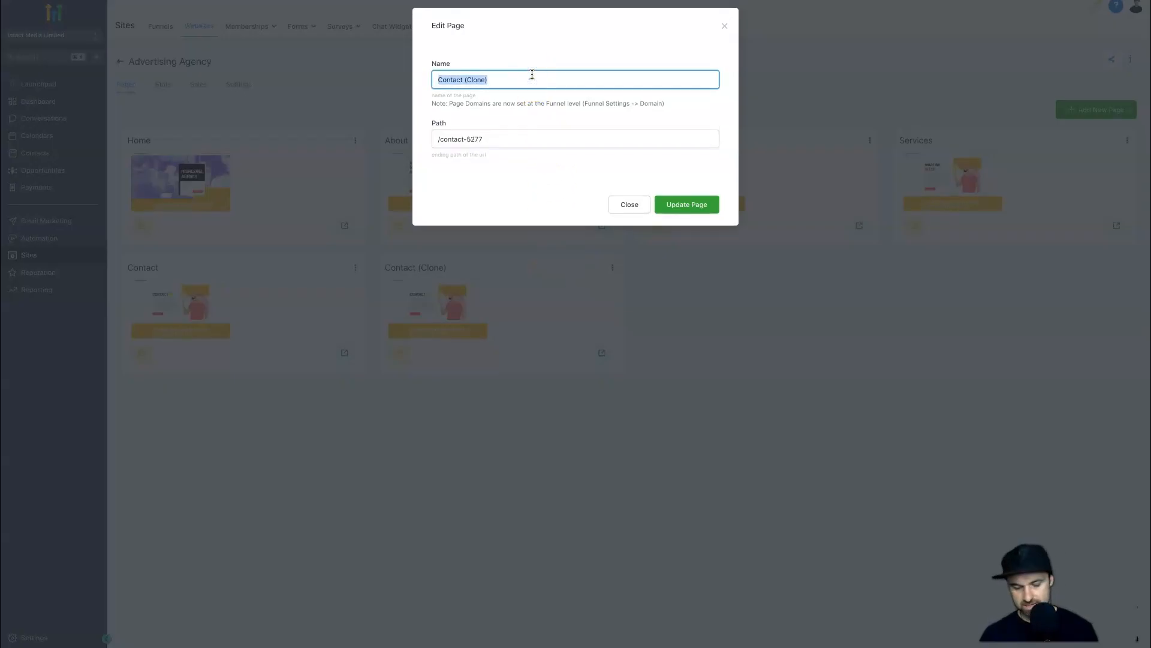
pyautogui.write('APPOINT')
pyautogui.press('capslock')
pyautogui.press('super+a')
pyautogui.write('c')
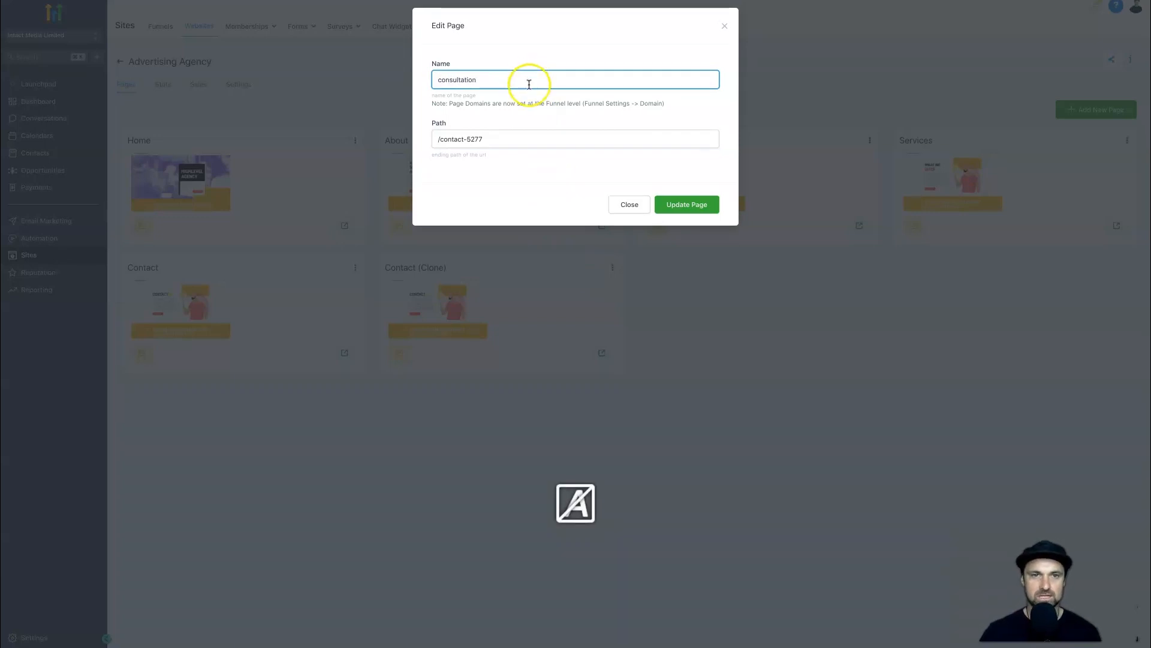
pyautogui.click(507, 142)
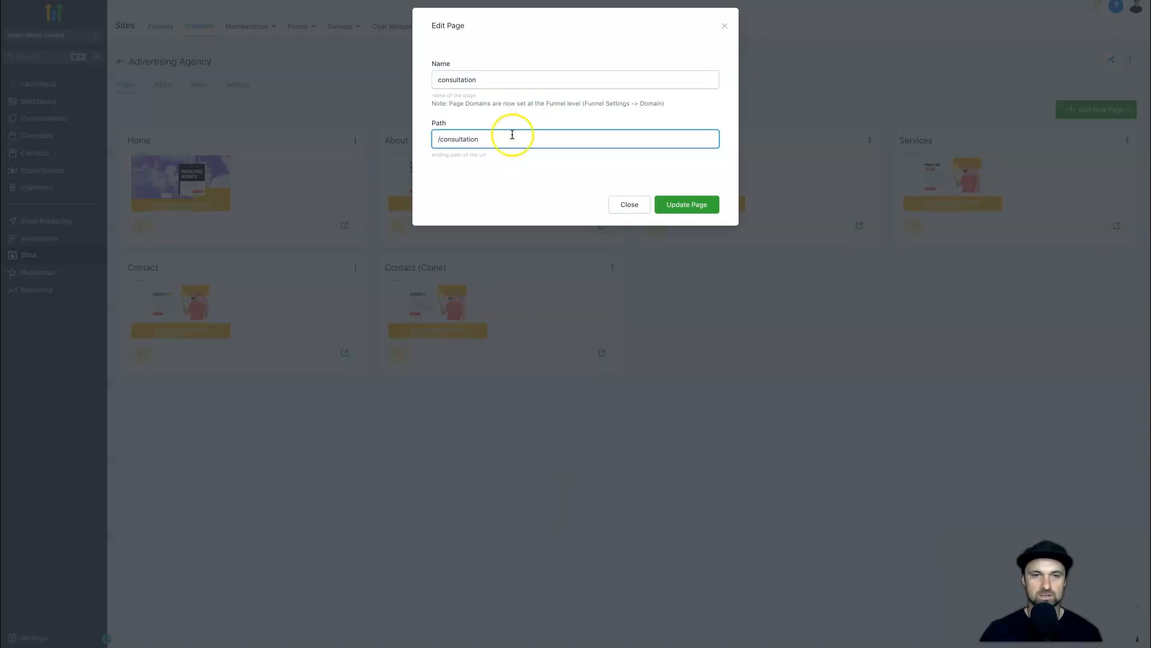
pyautogui.click(697, 208)
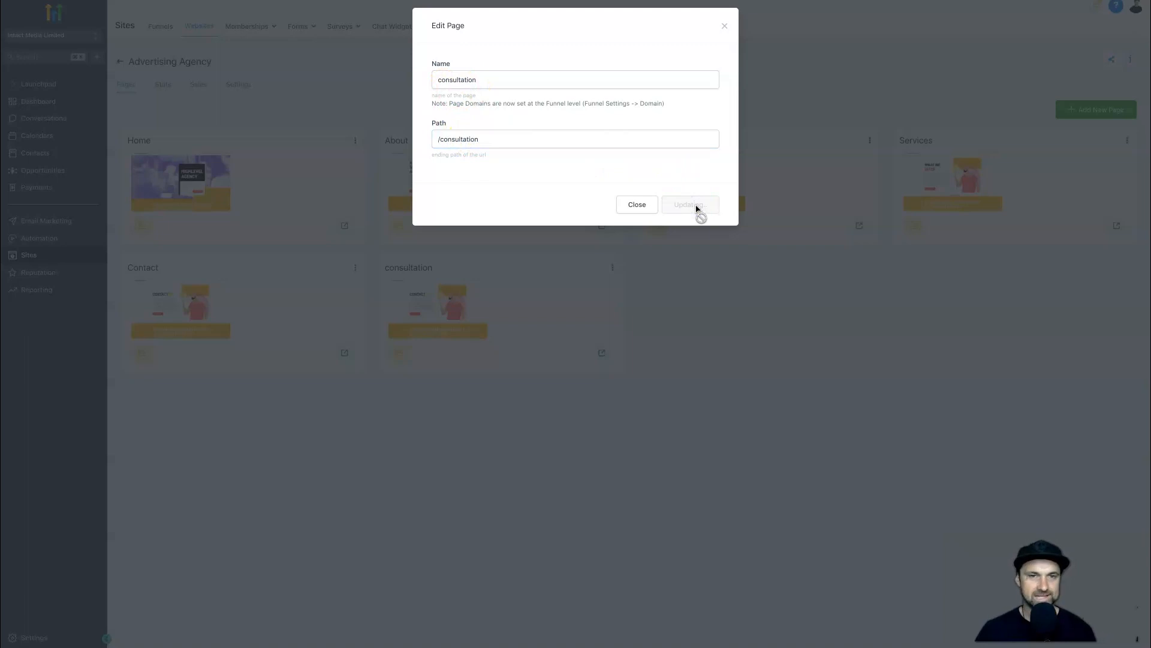
pyautogui.click(684, 64)
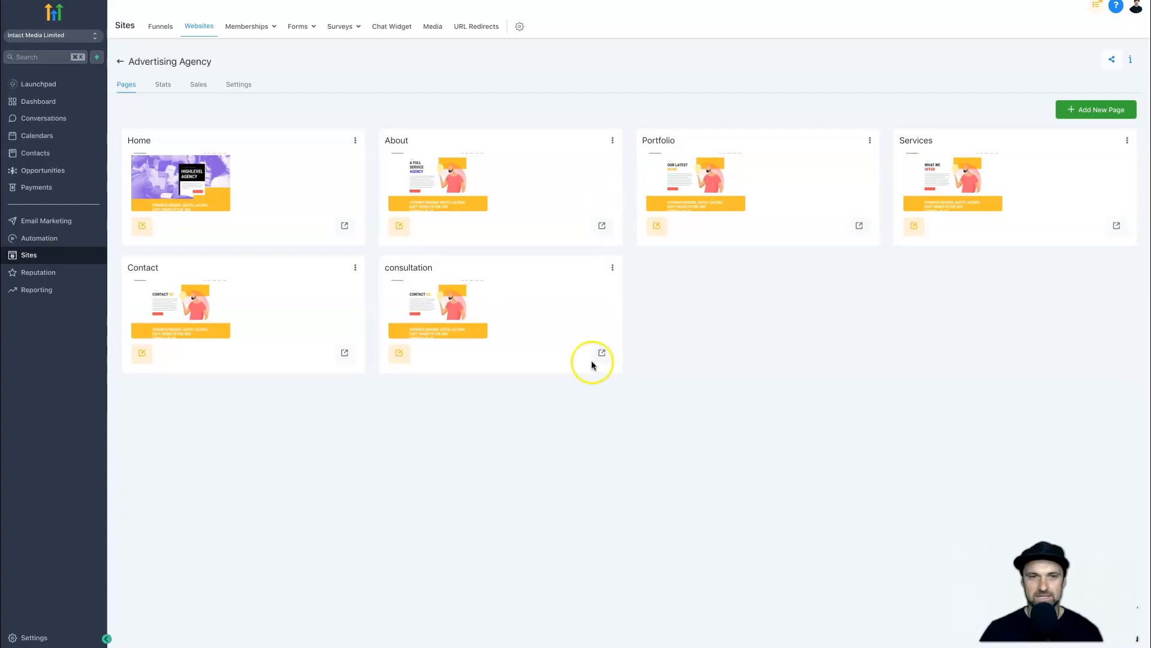
# Preview the consultation page and open it for editing in the page builder
pyautogui.click(601, 352)
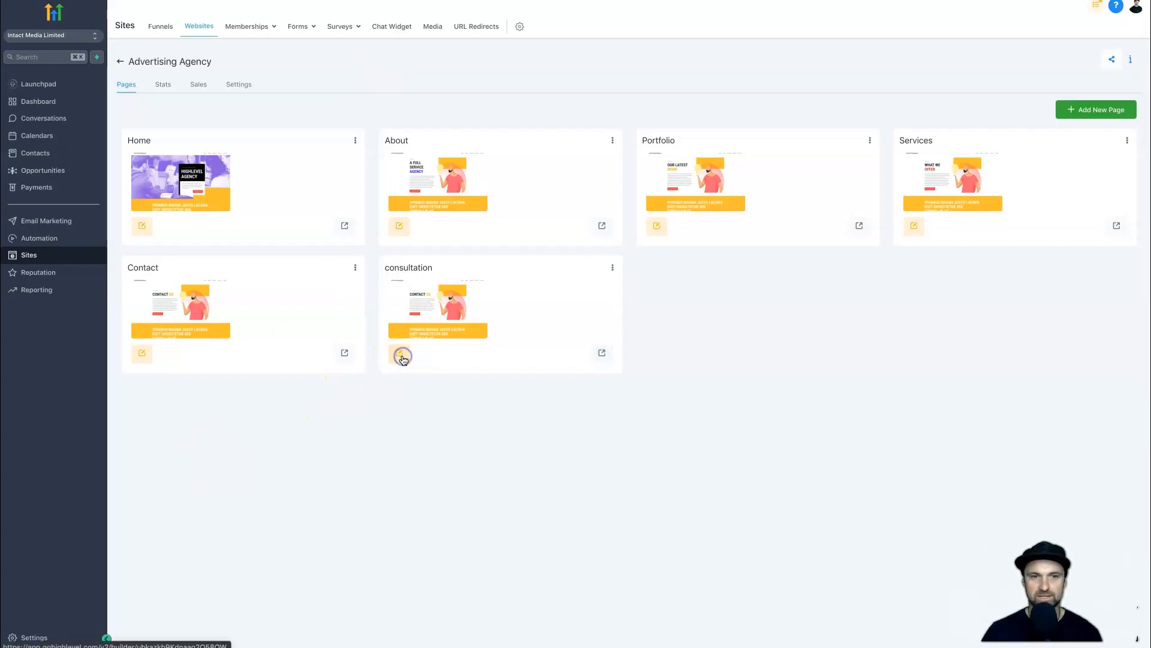
pyautogui.click(401, 356)
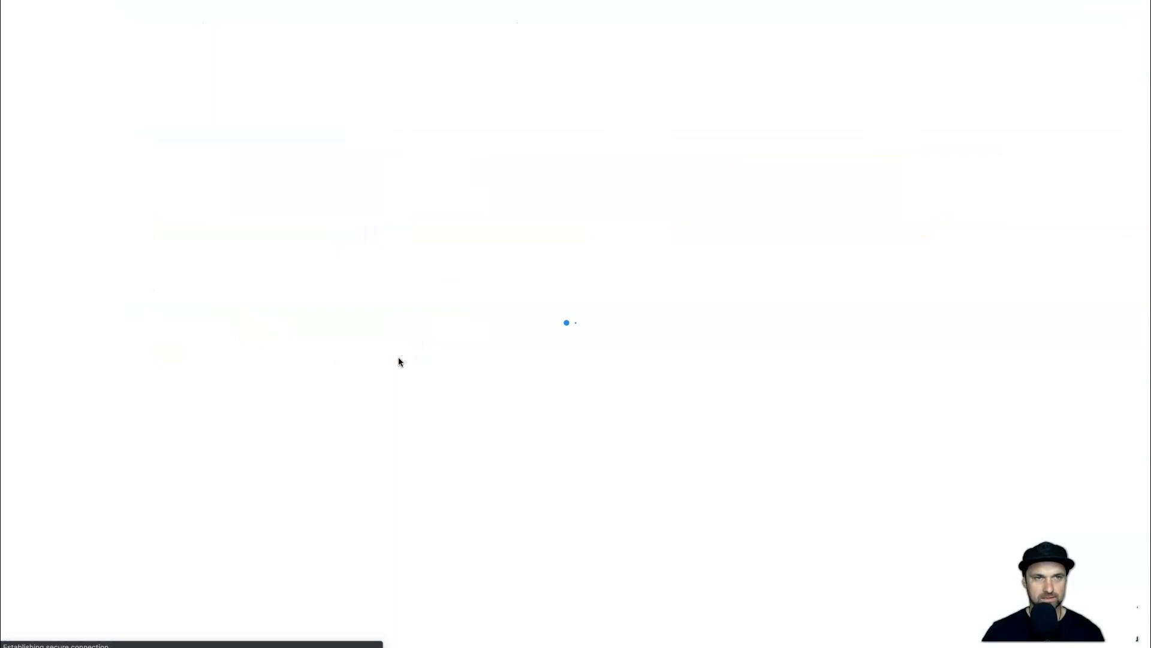
pyautogui.moveTo(429, 293); pyautogui.dragTo(438, 247)
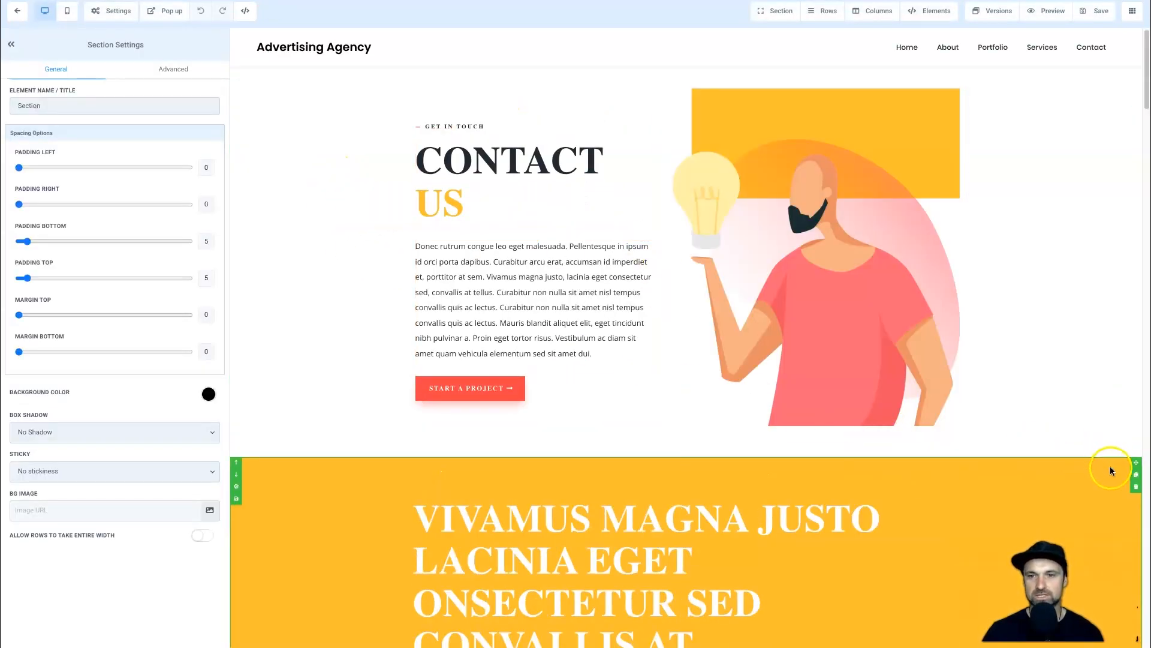
# Delete all the sections between the Contact Us banner and the footer
pyautogui.click(1135, 486)
pyautogui.click(1136, 486)
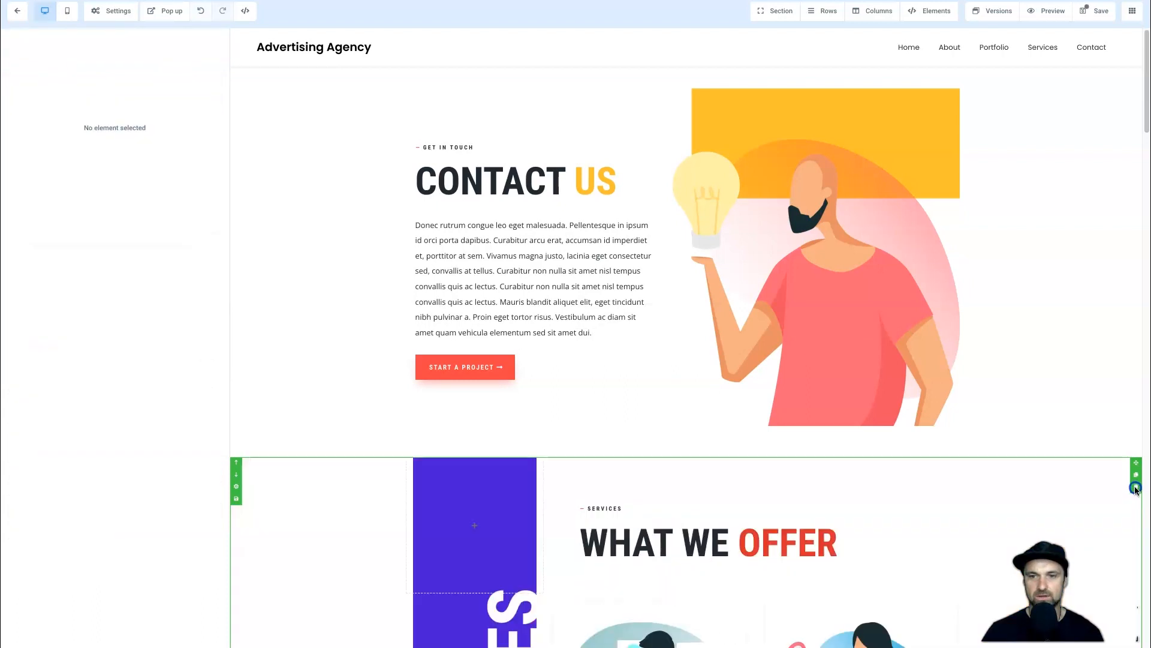
pyautogui.click(1135, 486)
pyautogui.click(1136, 486)
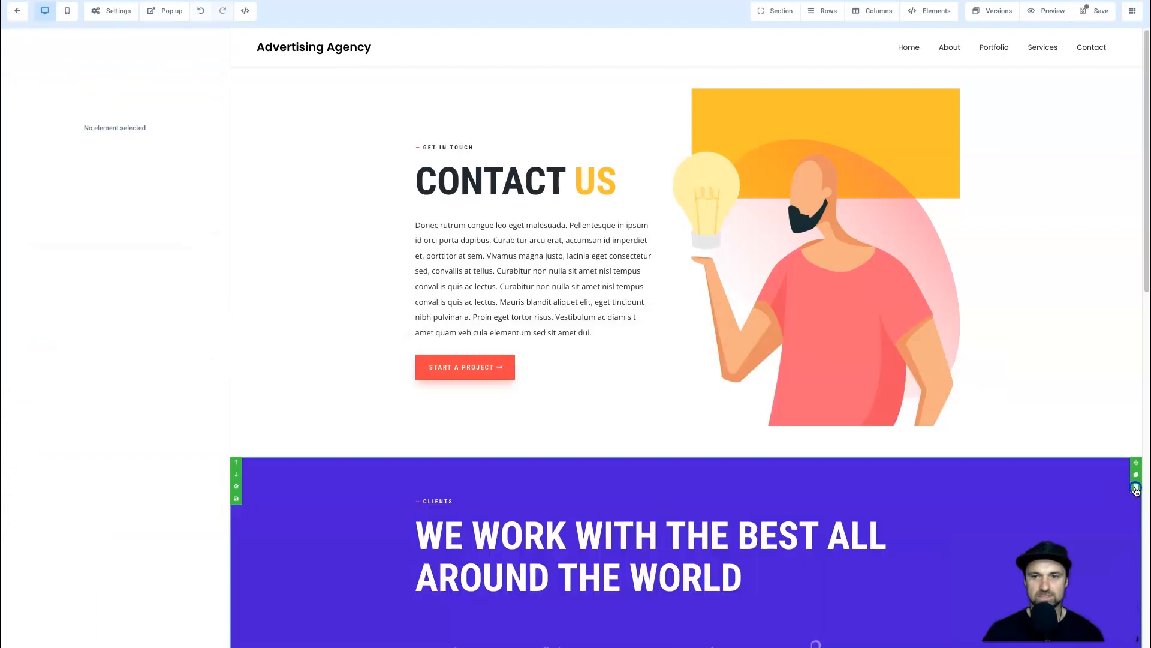
pyautogui.click(1136, 486)
pyautogui.click(1137, 493)
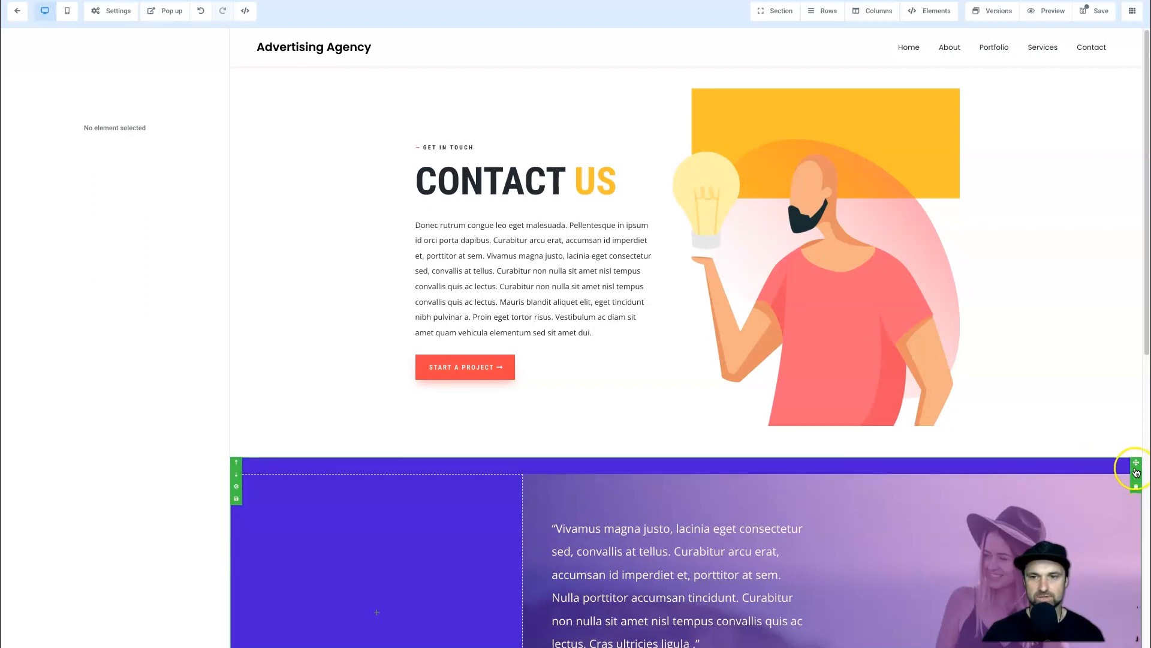
pyautogui.click(1135, 487)
pyautogui.click(1136, 487)
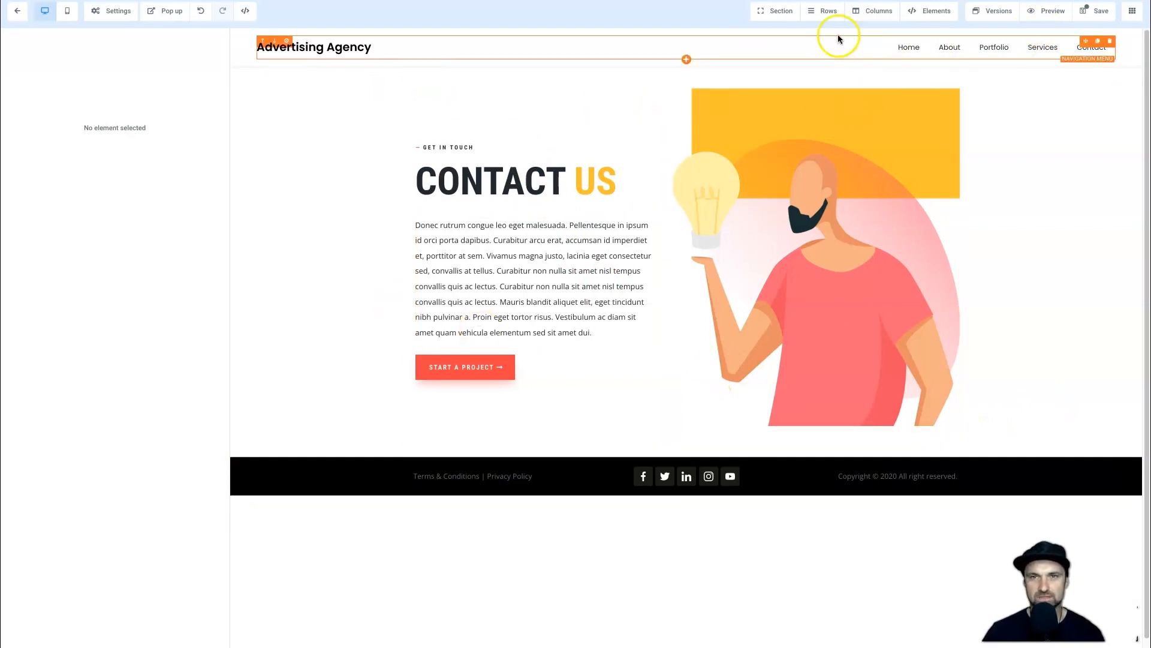
# Add a full-width section between the Contact Us banner and the footer, and insert a 1 Column row in it
pyautogui.click(779, 10)
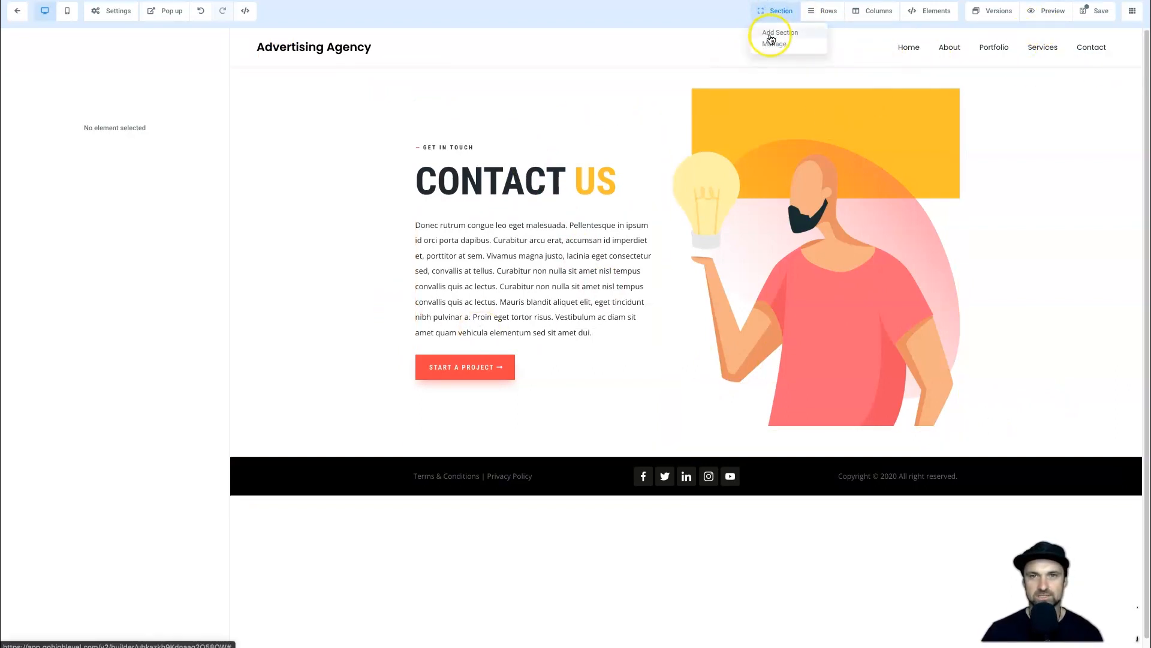
pyautogui.click(773, 33)
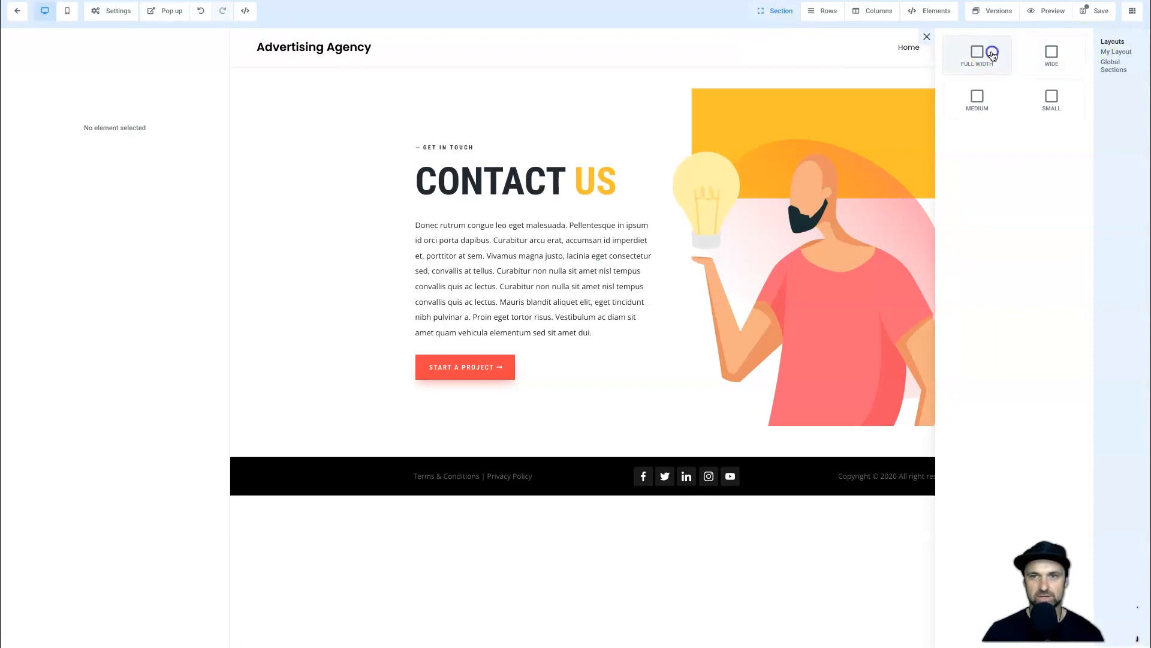
pyautogui.click(999, 51)
pyautogui.click(791, 12)
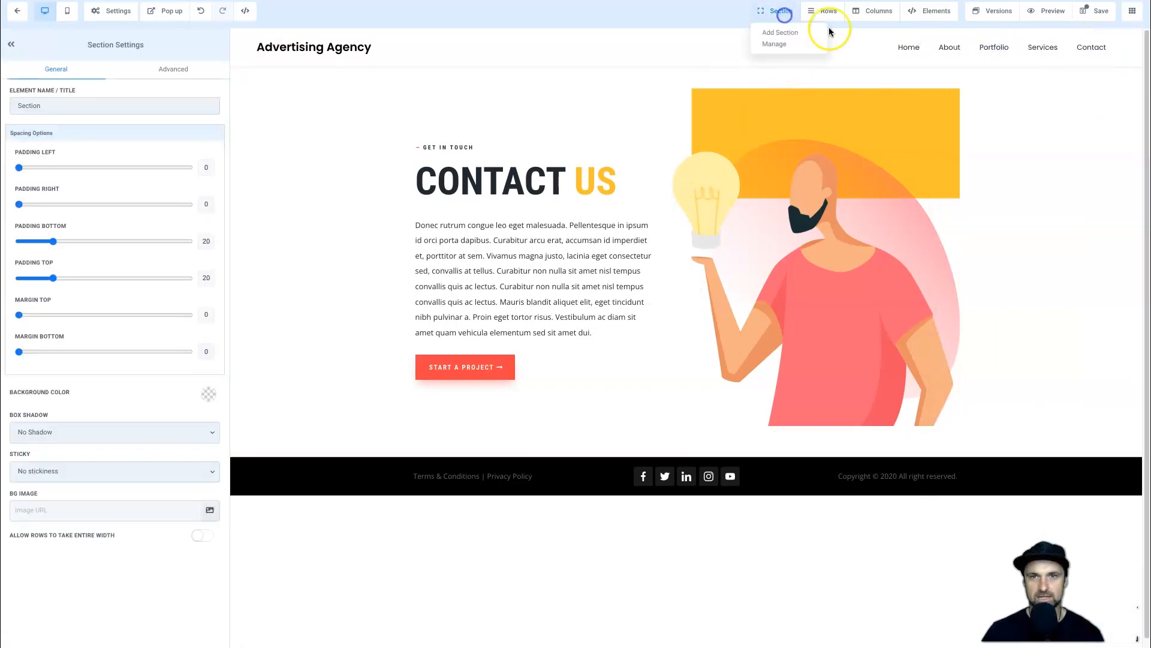
pyautogui.click(797, 33)
pyautogui.moveTo(760, 358); pyautogui.dragTo(628, 478)
pyautogui.click(689, 491)
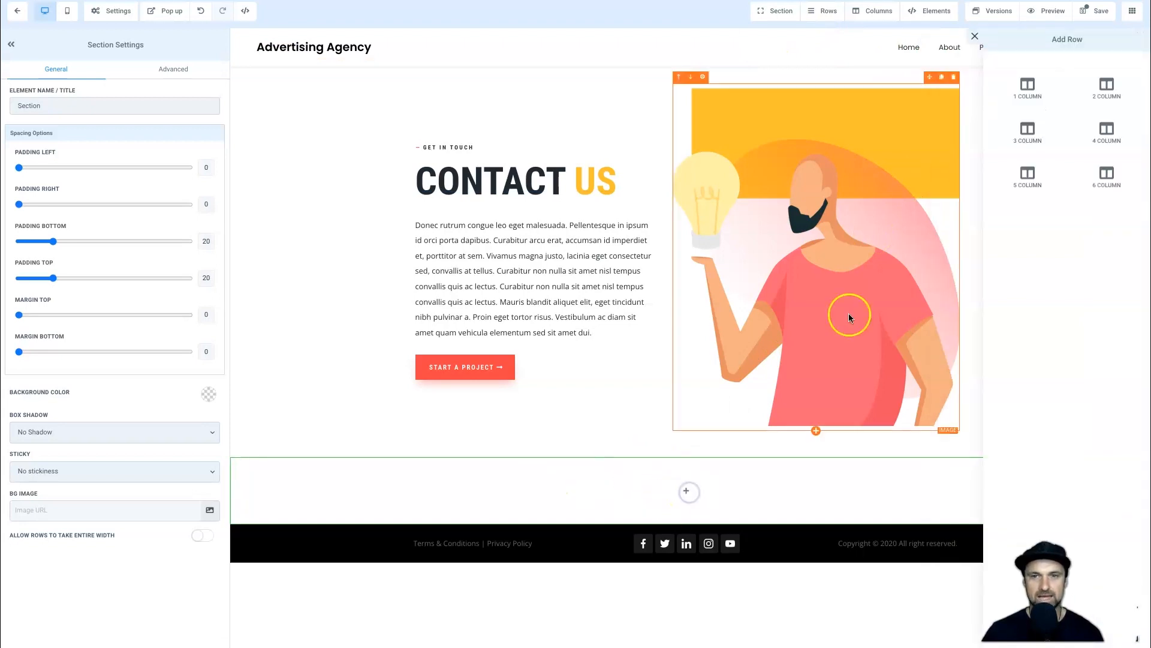
pyautogui.click(1033, 85)
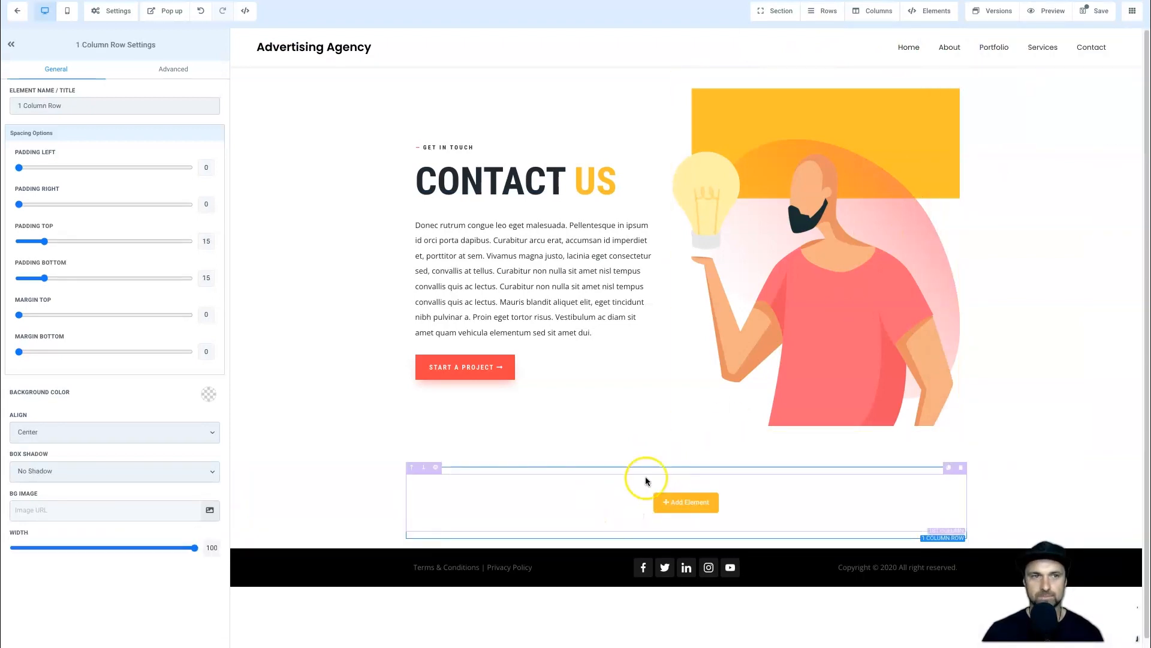
# Search the elements for html and place a Custom JS/HTML element in the empty one-column row
pyautogui.click(918, 13)
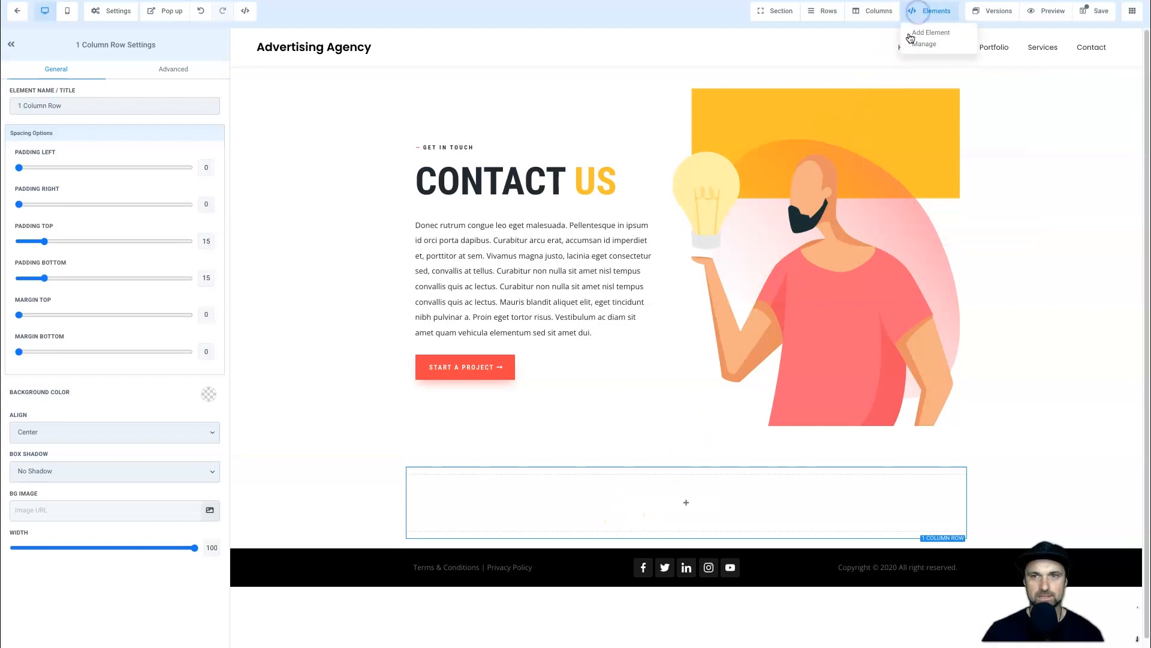
pyautogui.click(912, 37)
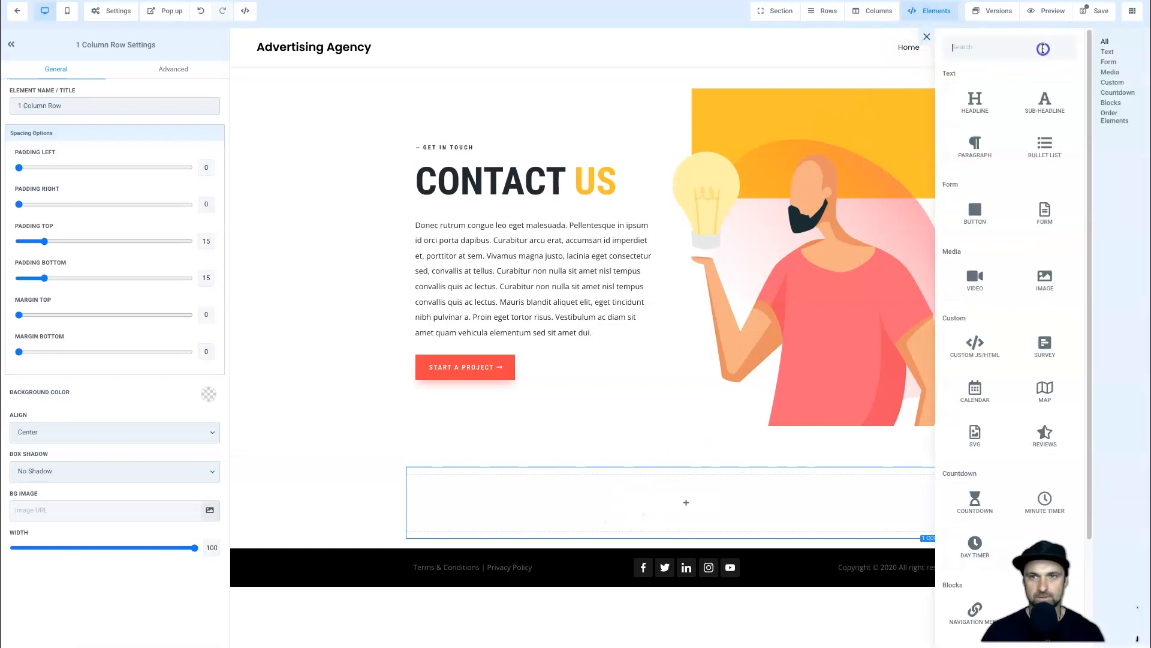
pyautogui.click(1042, 49)
pyautogui.write('html')
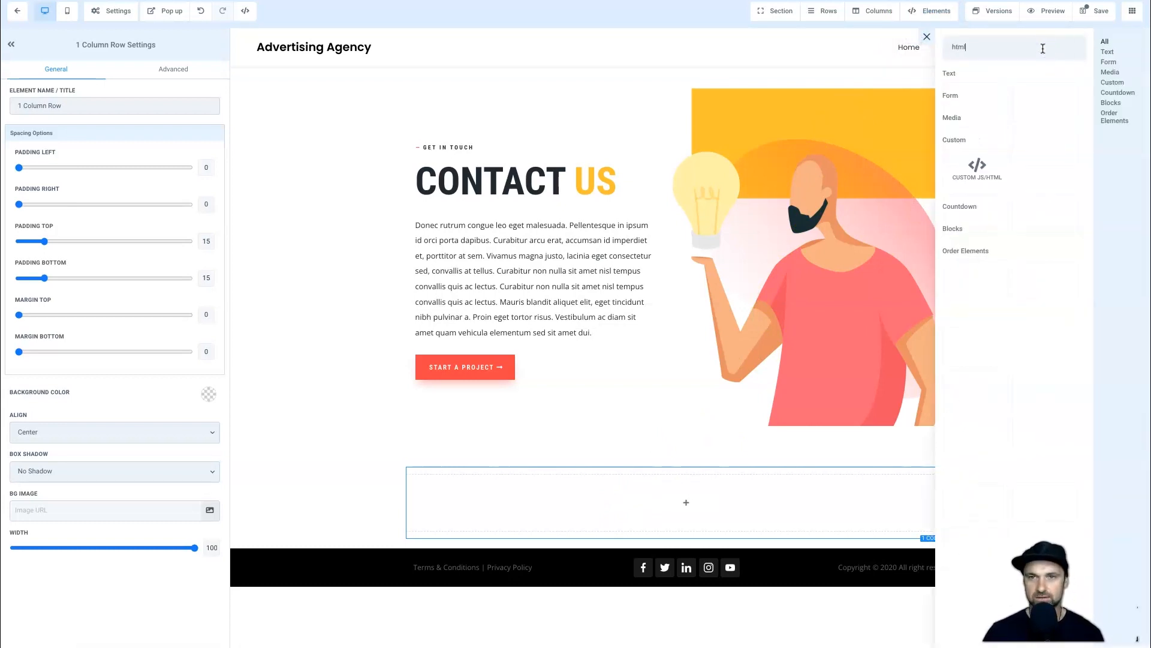
pyautogui.moveTo(972, 162); pyautogui.dragTo(683, 519)
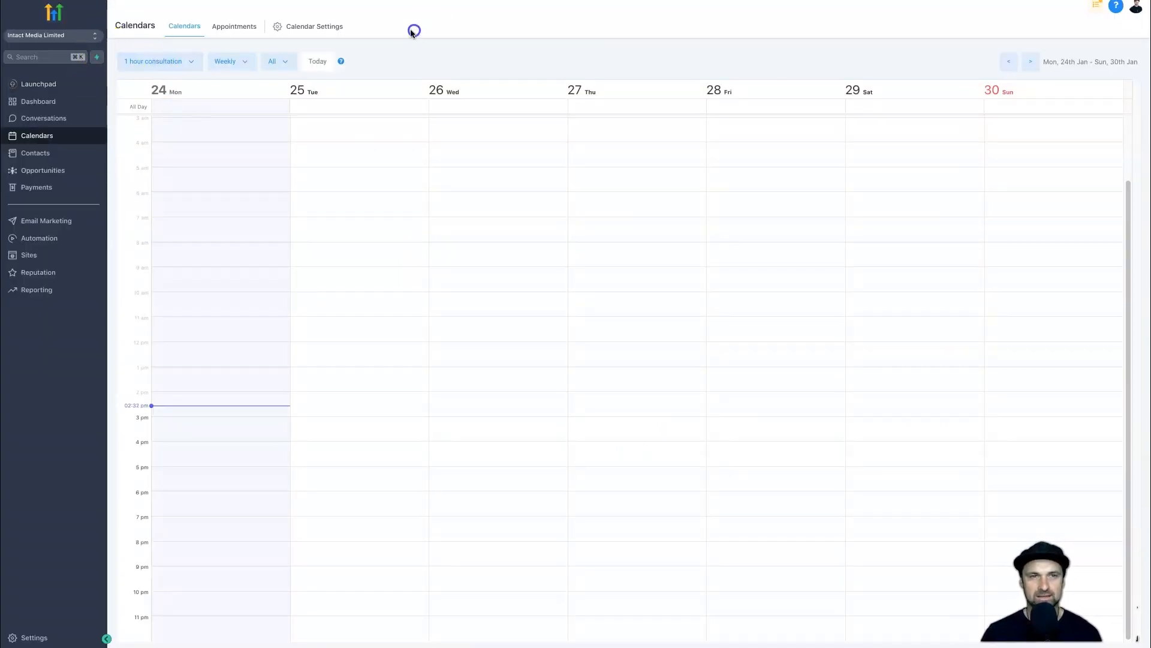
# Open the calendar code in the calendar settings and copy the embed code for the 1 hour consultation calendar
pyautogui.click(332, 28)
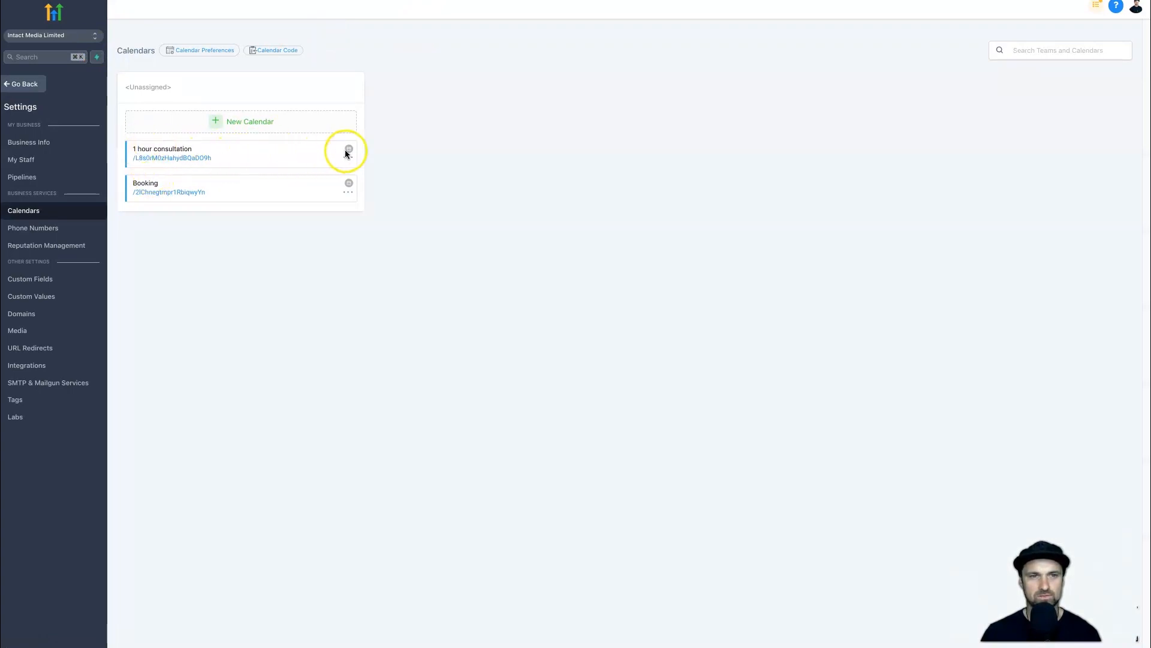
pyautogui.click(280, 53)
pyautogui.click(551, 94)
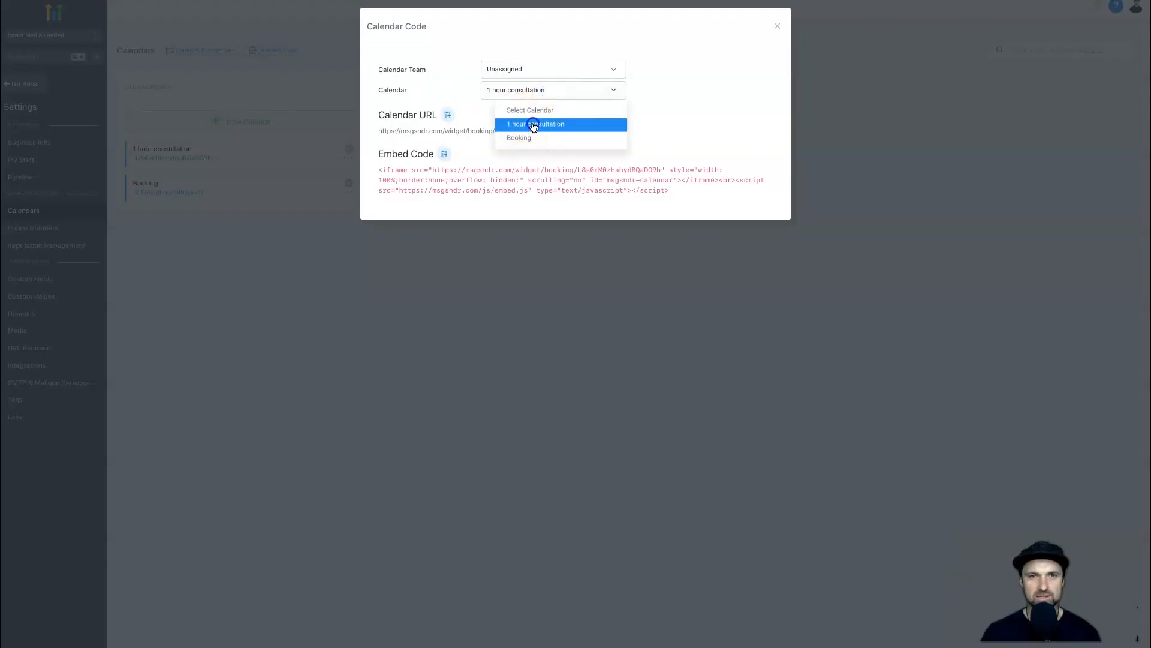
pyautogui.click(535, 120)
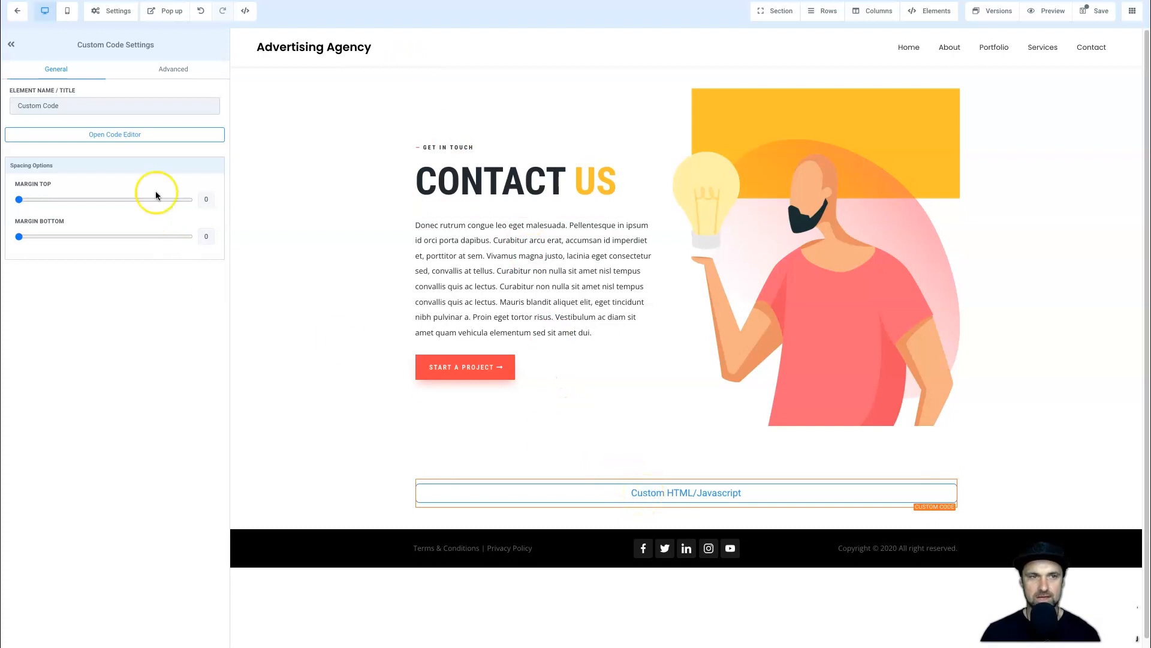
# Paste the calendar's embed code into the consultation page's custom code element and save the code
pyautogui.click(99, 137)
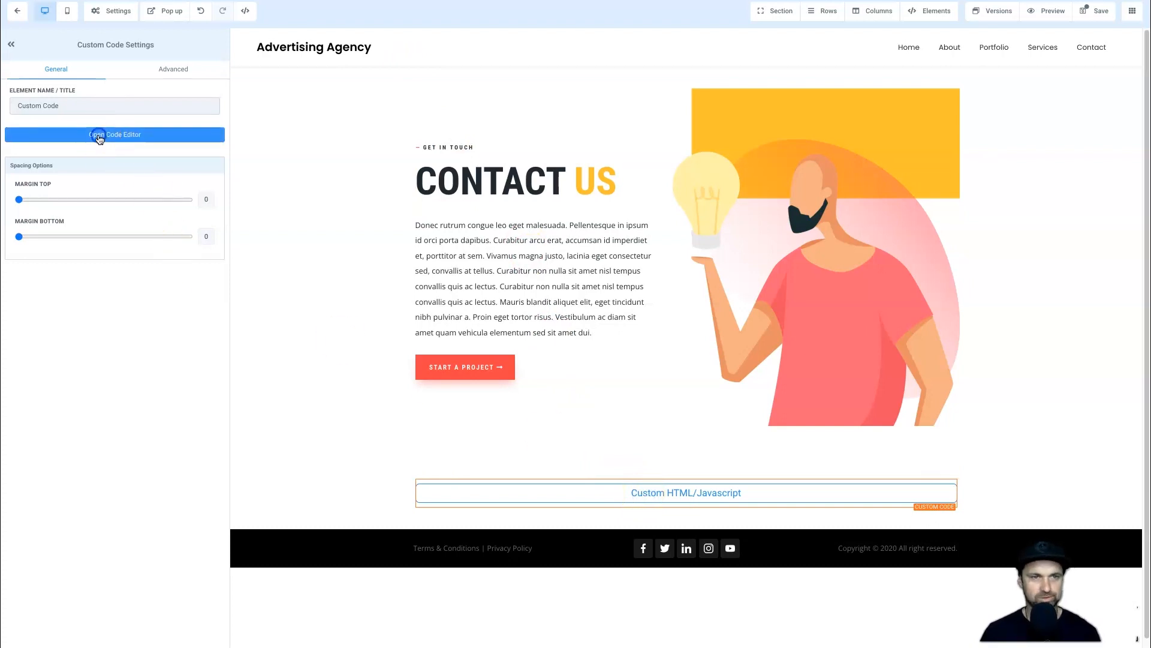
pyautogui.click(492, 370)
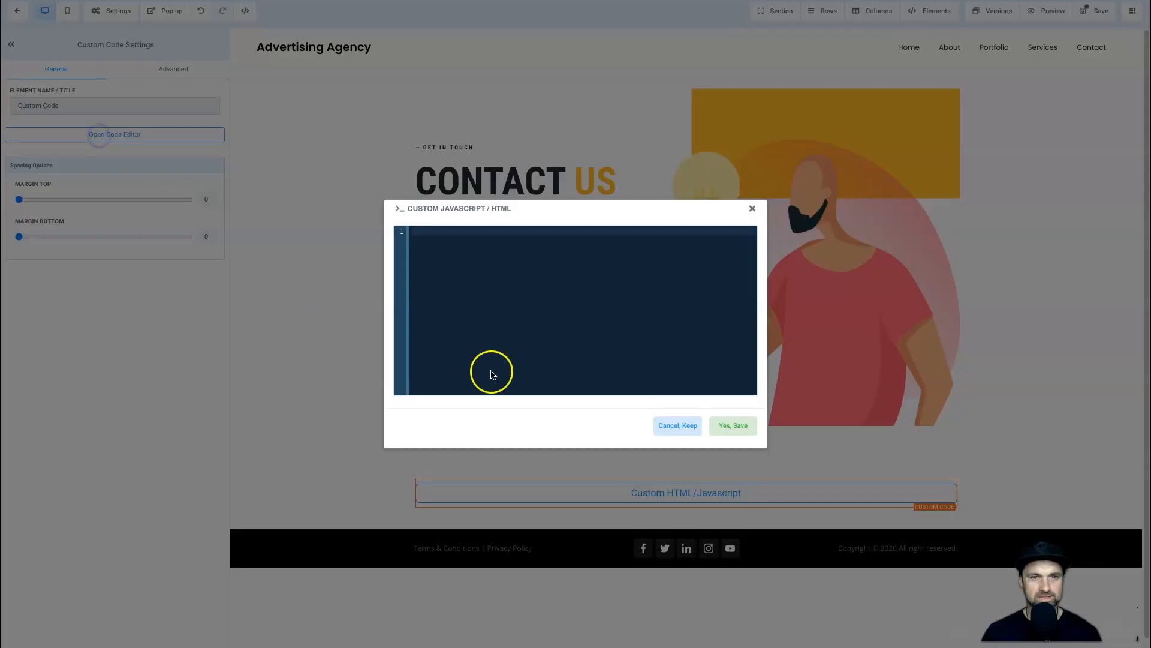
pyautogui.rightClick(483, 252)
pyautogui.click(521, 331)
pyautogui.click(728, 429)
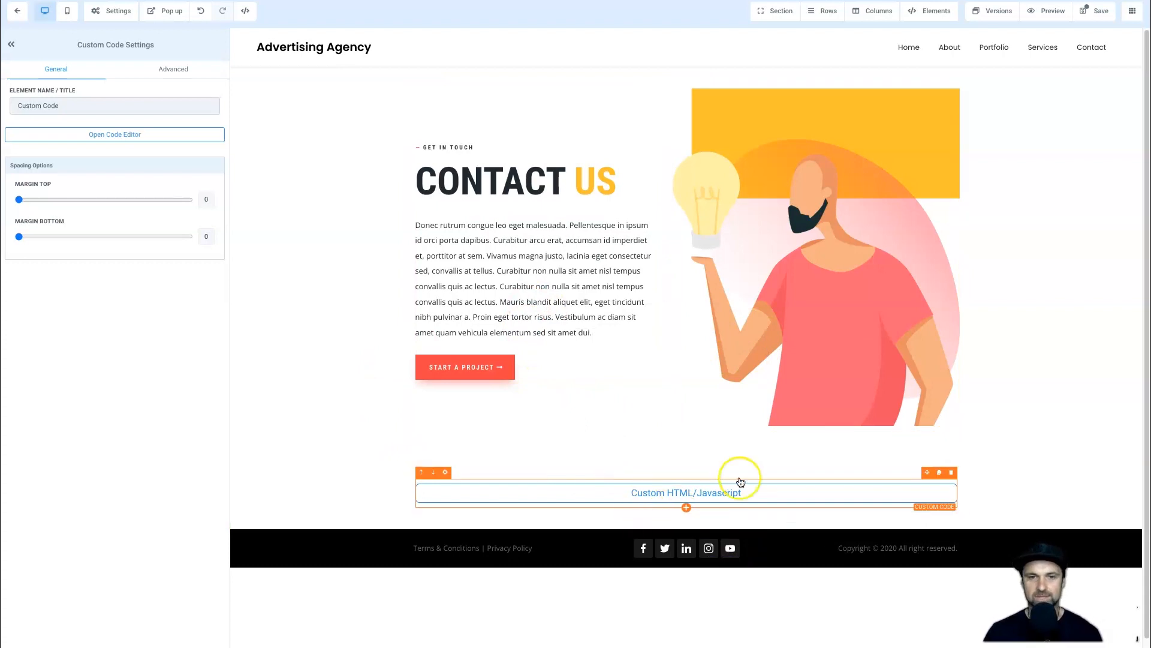
# Save the consultation page and preview it as far as the embedded booking calendar
pyautogui.click(1095, 16)
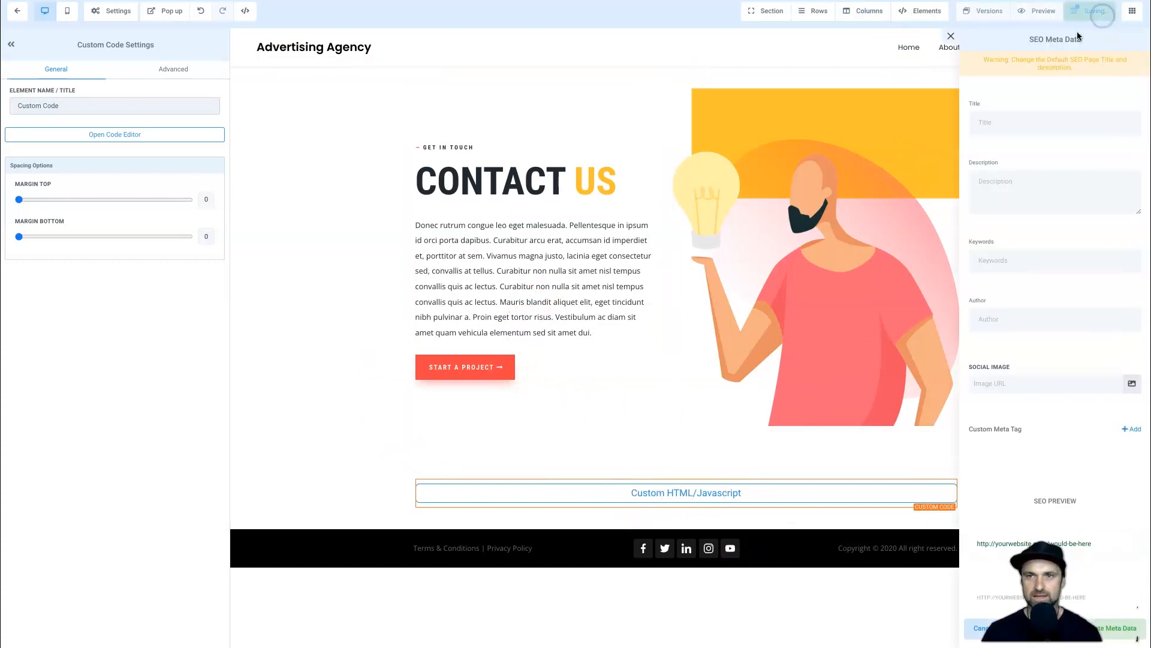
pyautogui.click(1047, 14)
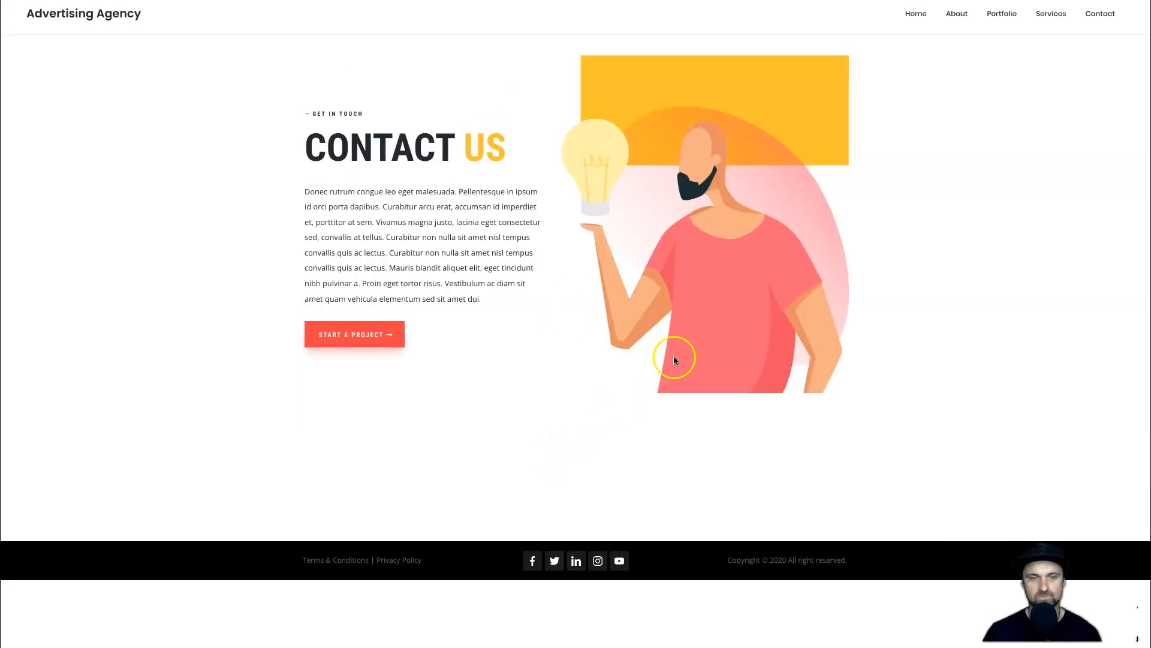
pyautogui.scroll(-3, 403, 269)
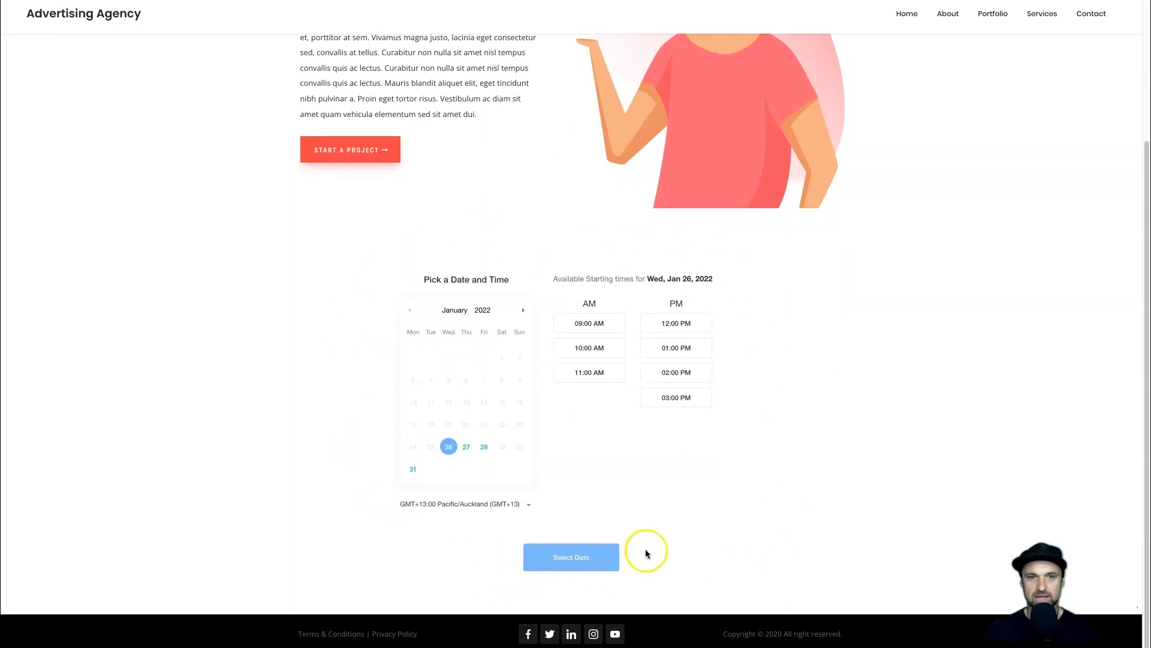
# Check the available starting times for January 26, 27 and 28 in the previewed booking calendar, and return to the page builder
pyautogui.click(466, 446)
pyautogui.click(483, 448)
pyautogui.click(466, 446)
pyautogui.click(448, 447)
pyautogui.click(484, 447)
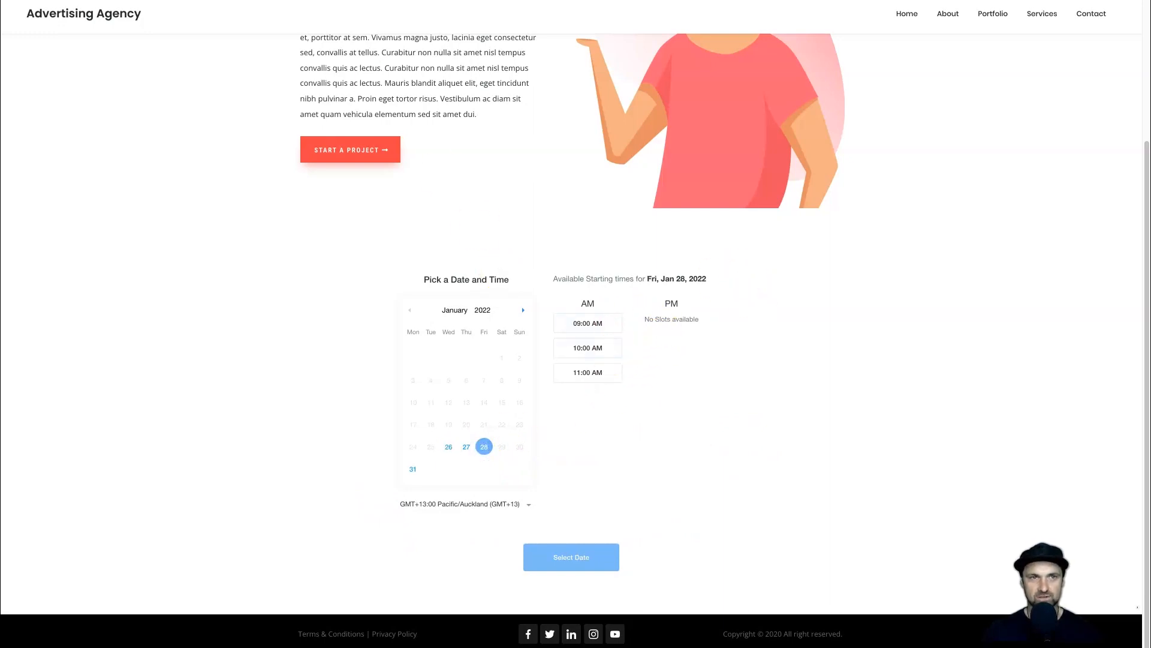
pyautogui.scroll(3, 475, 190)
pyautogui.scroll(-3, 527, 578)
pyautogui.scroll(3, 376, 12)
pyautogui.click(378, 1)
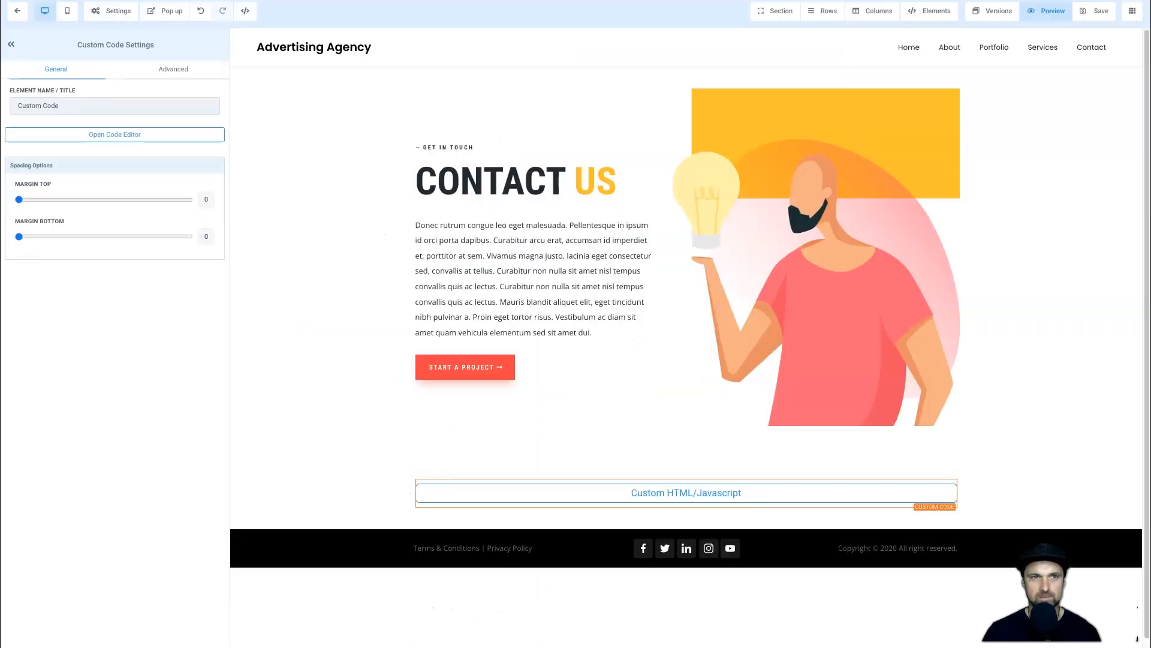
# Move the Contact Us headline above the custom code element and center its text
pyautogui.moveTo(630, 157); pyautogui.dragTo(719, 542)
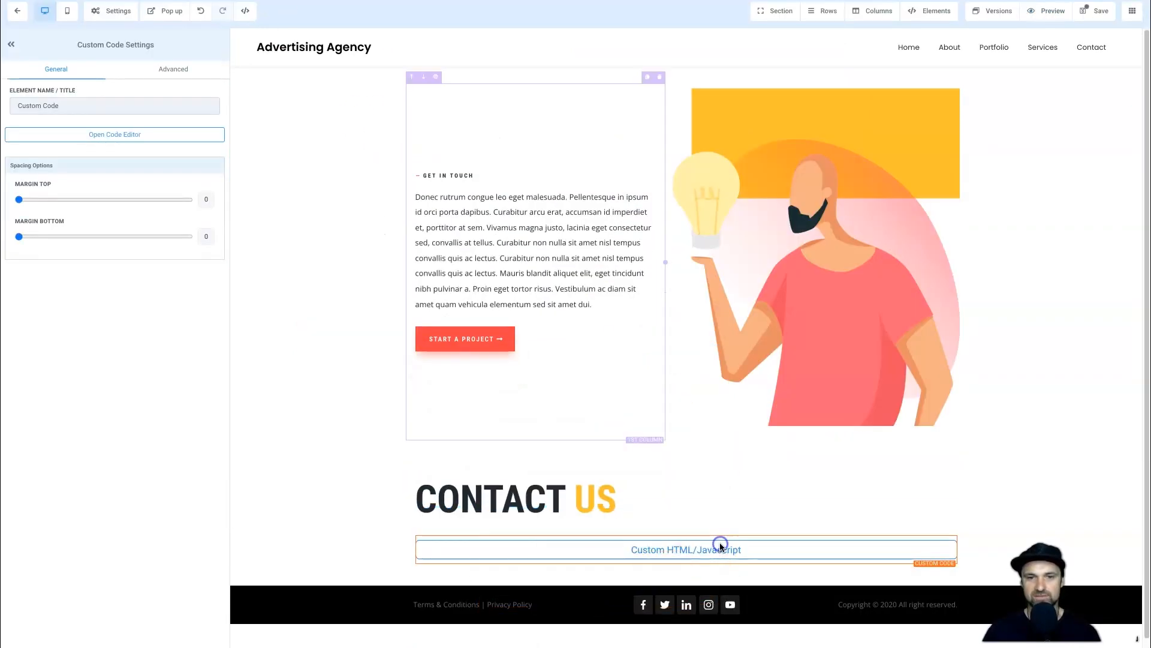
pyautogui.click(624, 487)
pyautogui.click(91, 284)
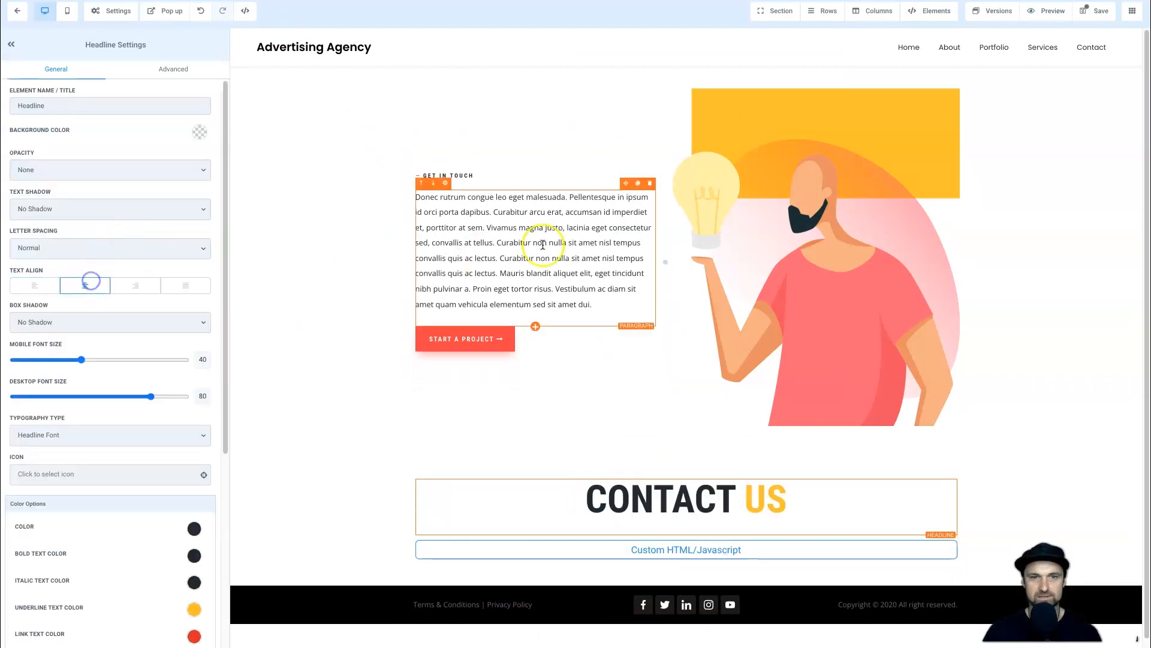
# Move the paragraph below the Contact Us headline, replace its text with "Choose the best time on the calendar below to secure your appointment", and center it
pyautogui.moveTo(642, 186); pyautogui.dragTo(703, 565)
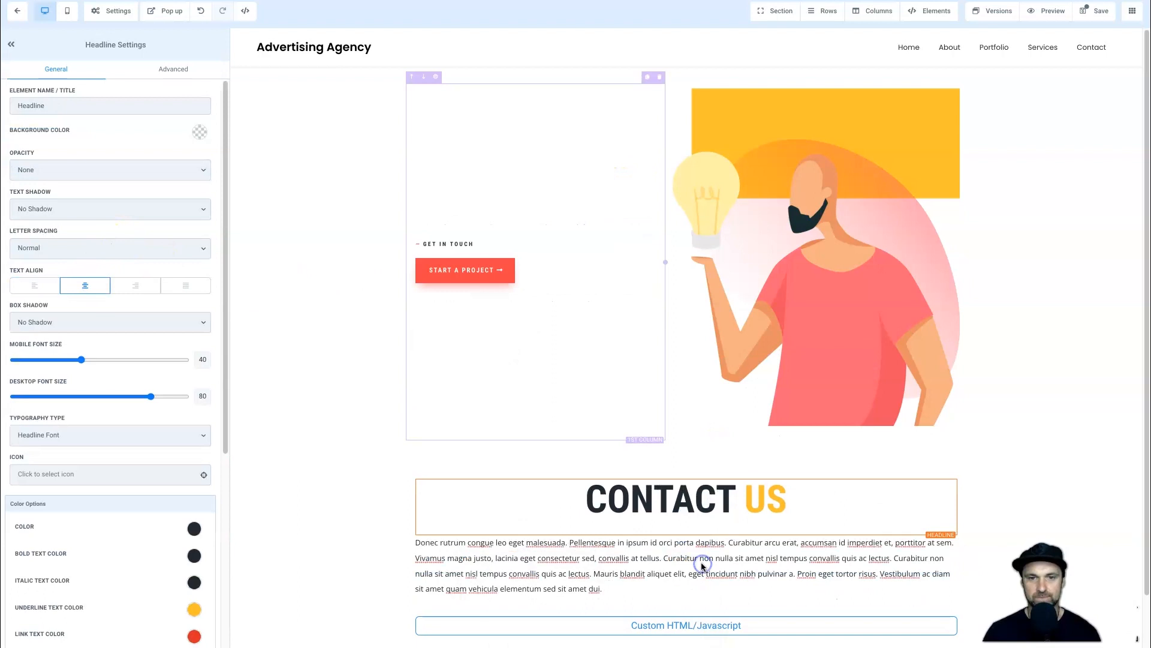
pyautogui.tripleClick(654, 557)
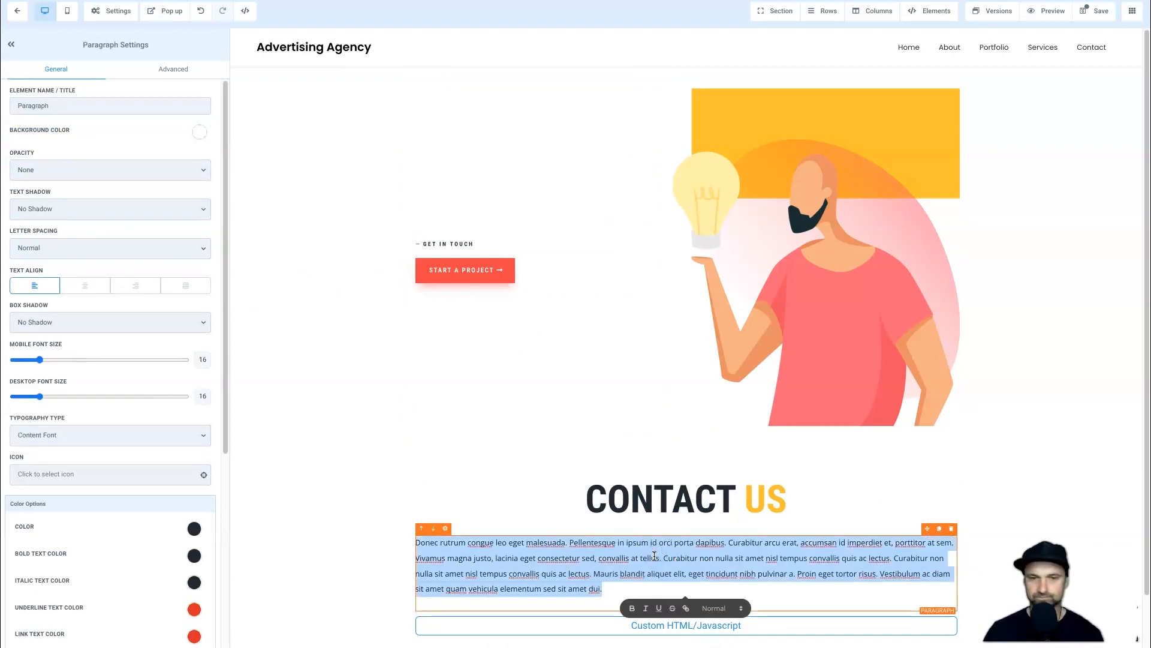
pyautogui.write('Choose the best time on the calendar below to secure your appointment')
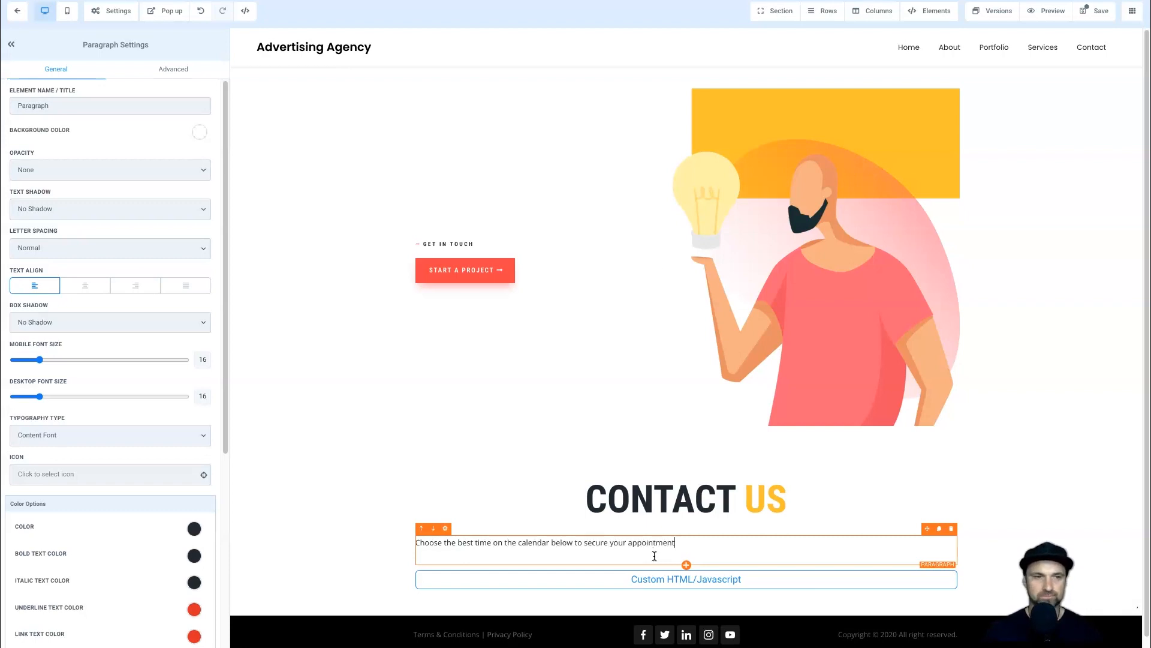
pyautogui.click(85, 286)
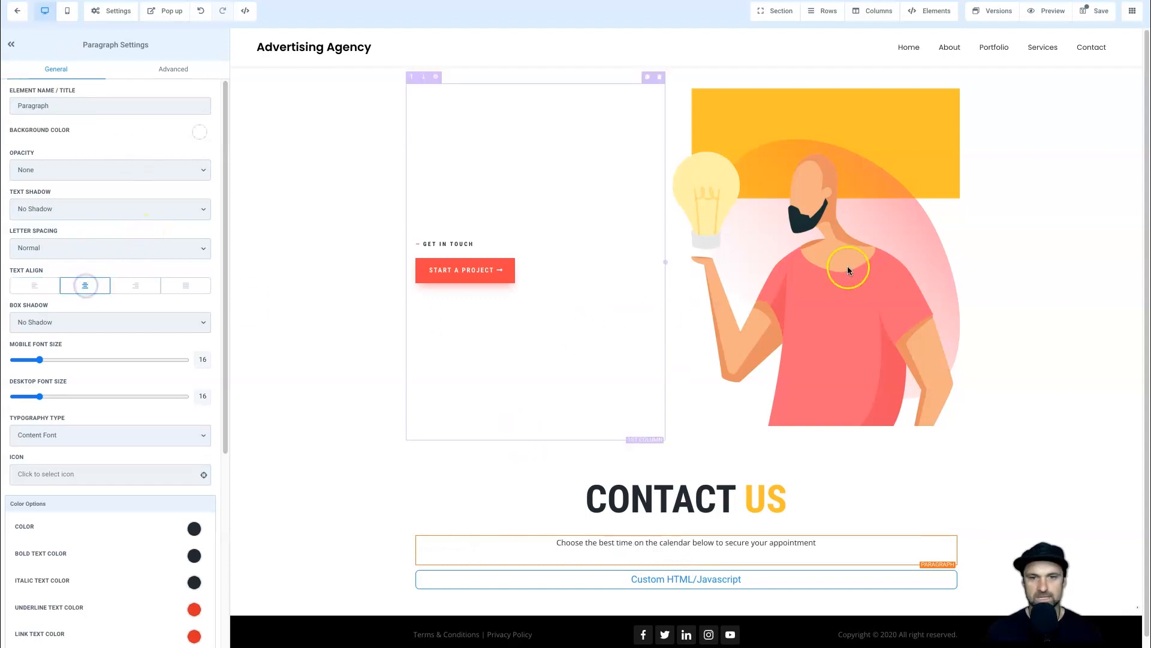
# Delete the section holding the illustration and Start a Project button, set the Contact Us headline's top padding to 15, and save
pyautogui.click(1139, 96)
pyautogui.click(673, 111)
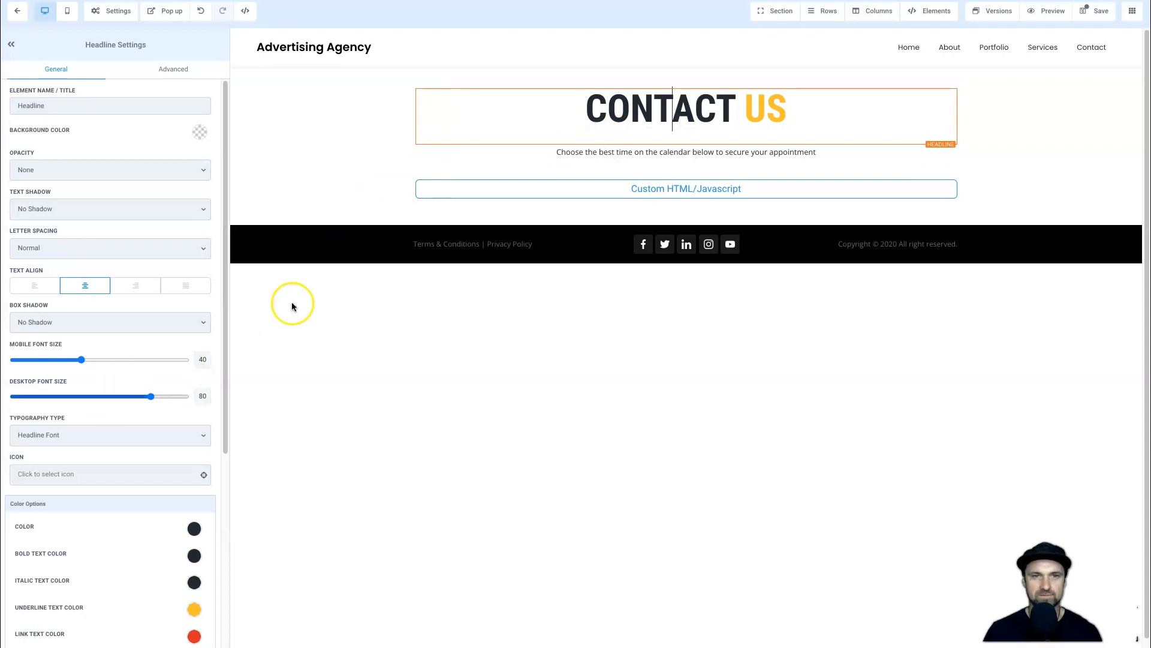
pyautogui.scroll(-5, 133, 396)
pyautogui.moveTo(68, 552); pyautogui.dragTo(42, 510)
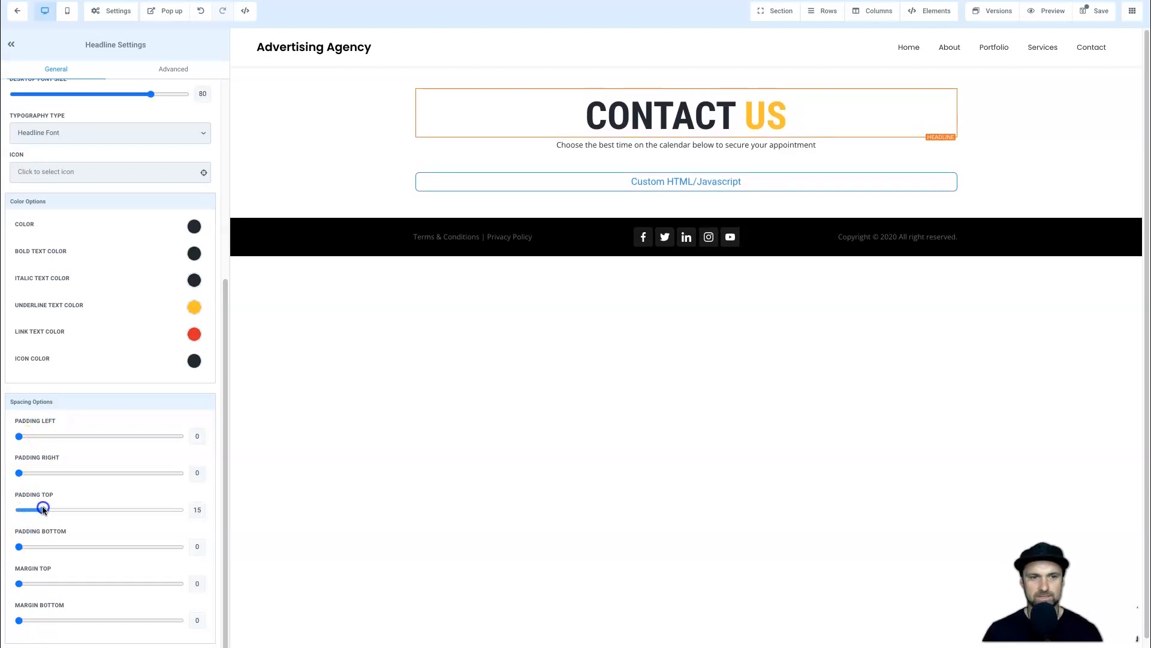
pyautogui.click(1101, 12)
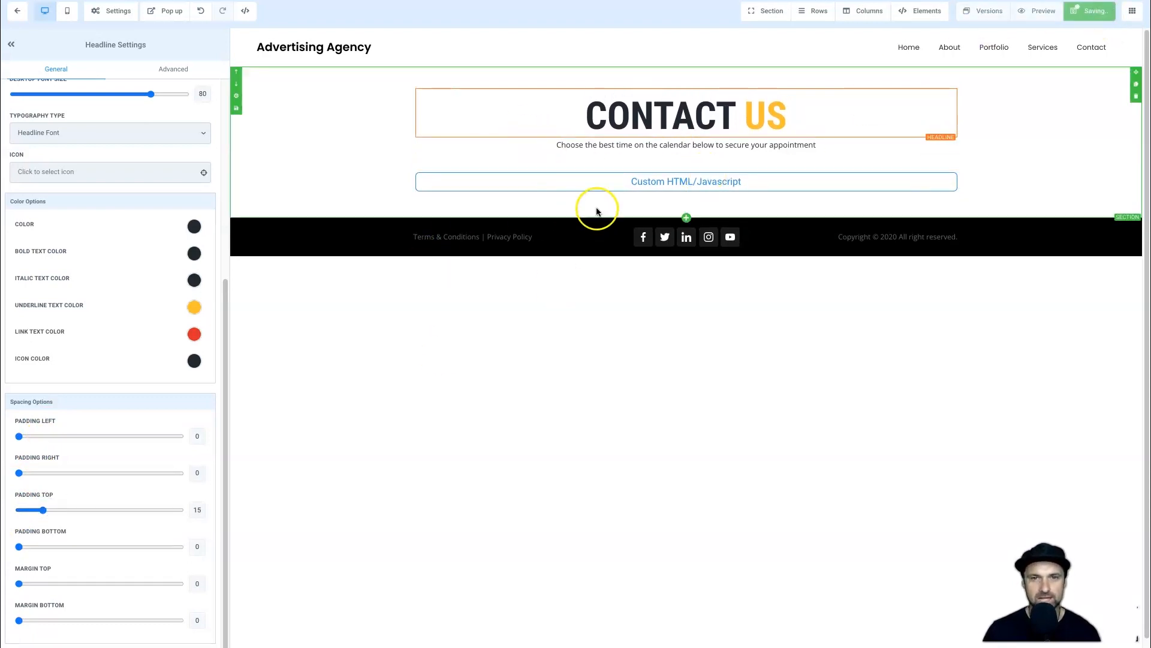
# Preview the consultation page and select January 27 at 09:00 AM in the booking calendar, continuing to the contact details form
pyautogui.click(1044, 13)
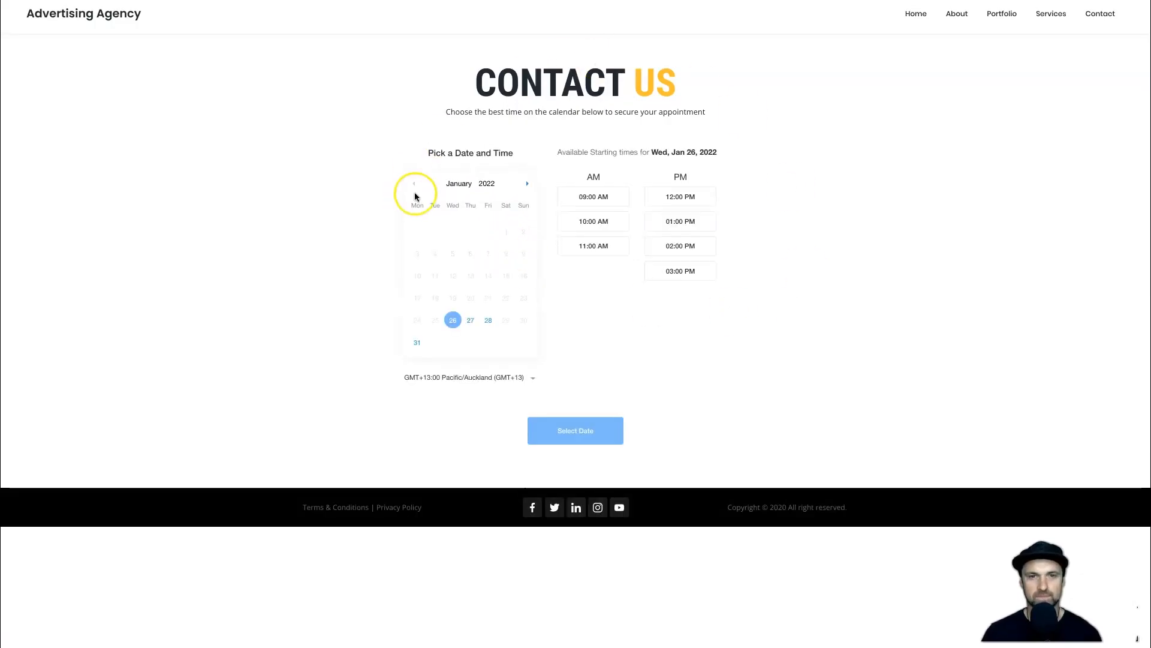
pyautogui.click(470, 323)
pyautogui.click(610, 198)
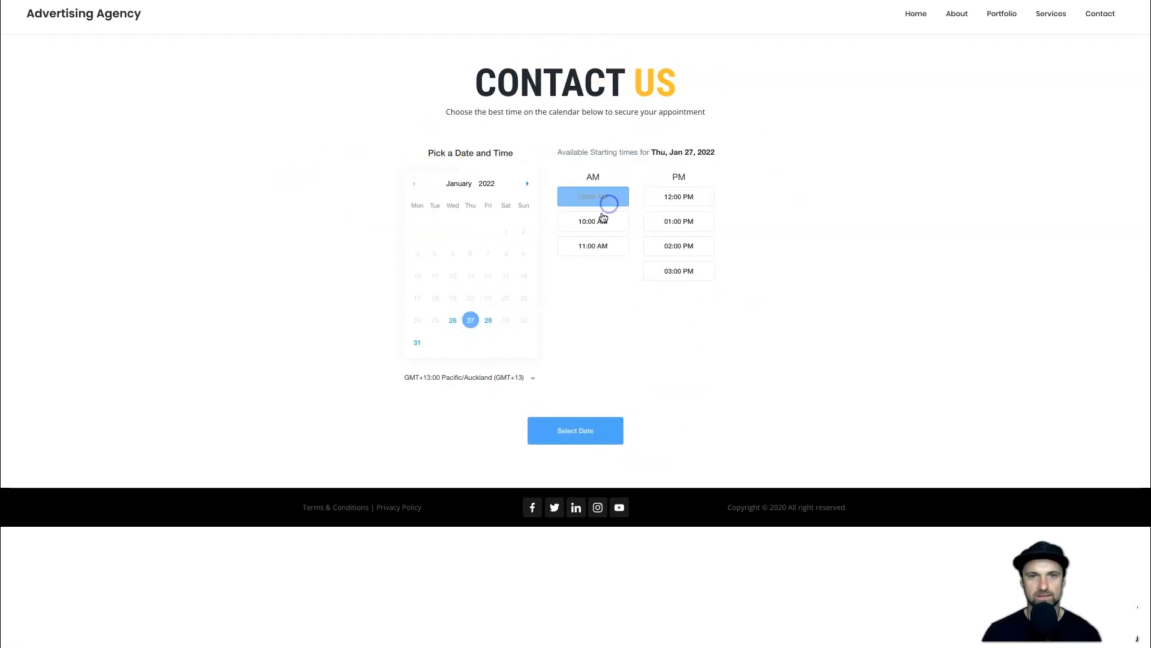
pyautogui.click(587, 429)
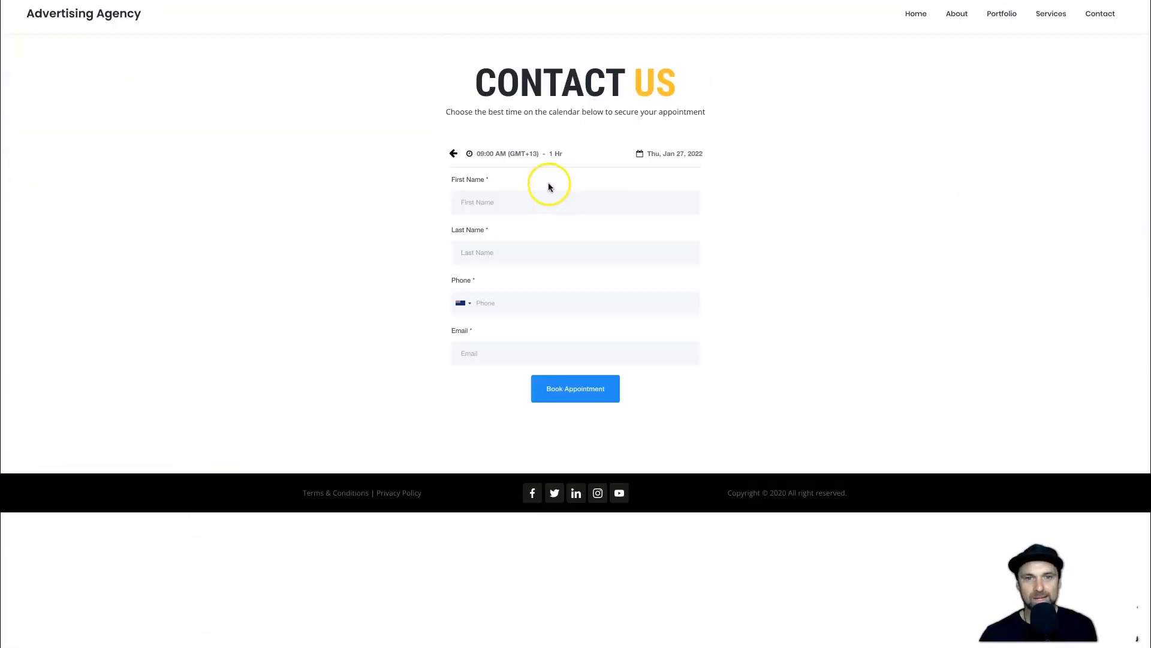
# Close the Calendar Code dialog in the calendar settings, view the weekly appointment calendar, and reopen the calendar settings
pyautogui.moveTo(426, 93); pyautogui.dragTo(760, 342)
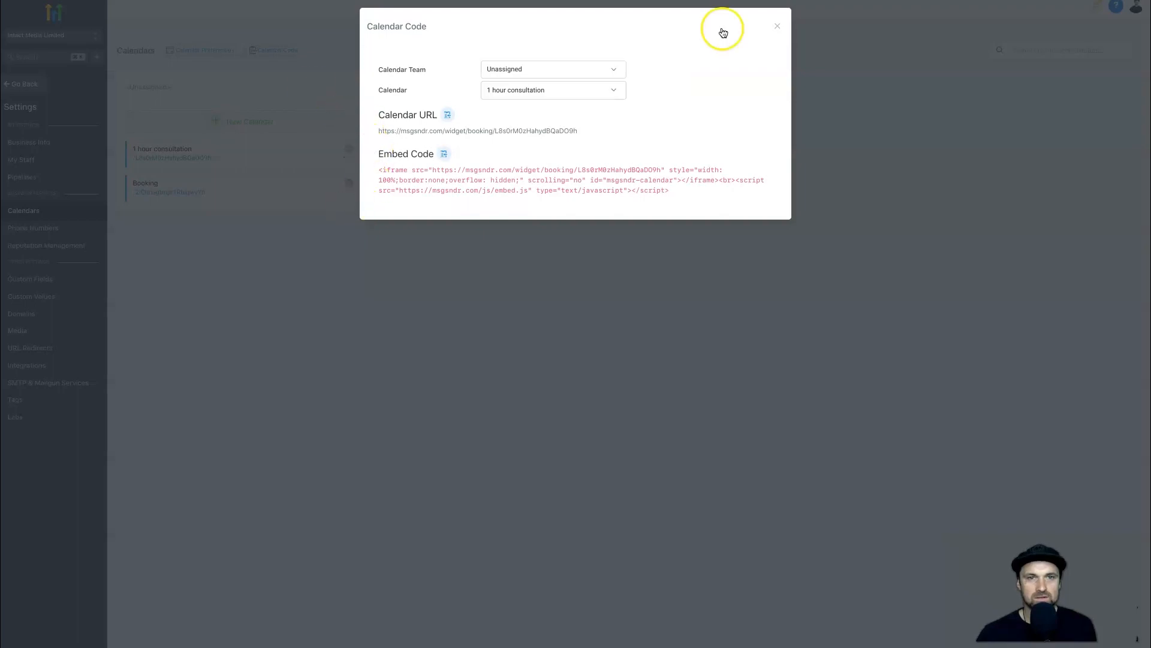
pyautogui.click(780, 25)
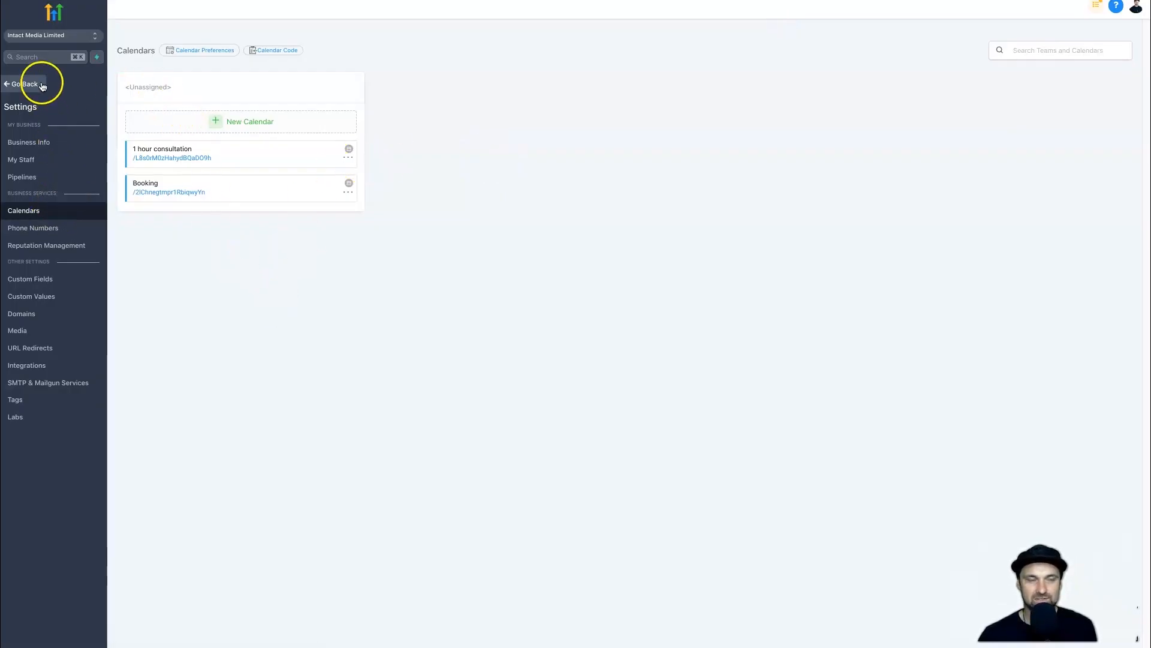
pyautogui.click(43, 87)
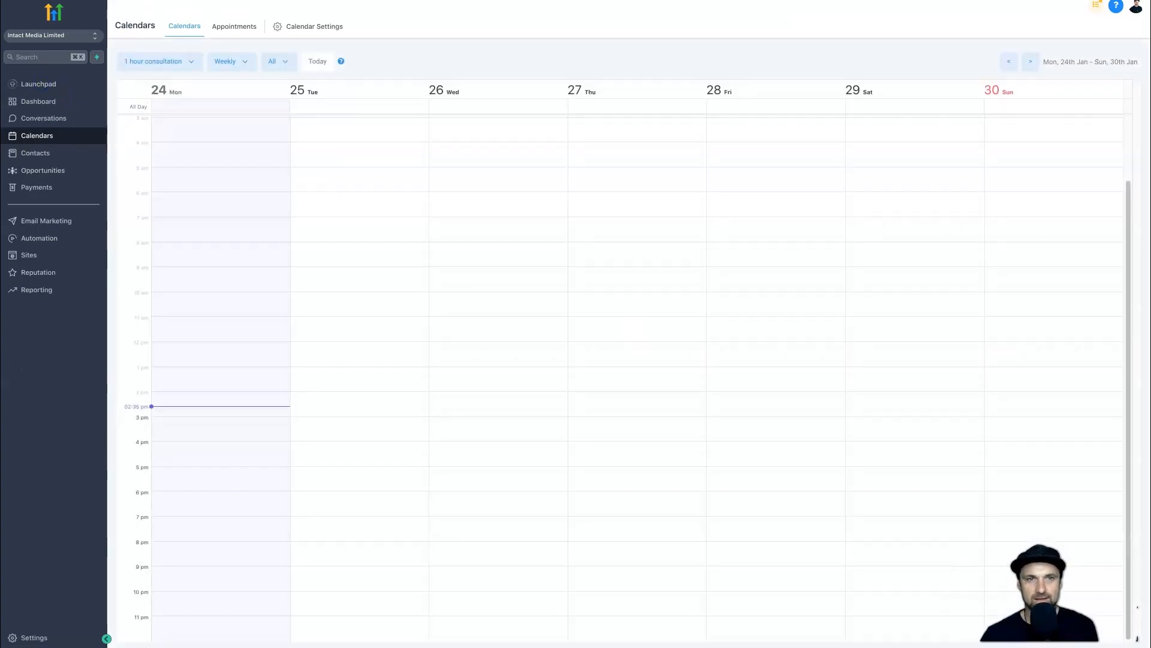
pyautogui.click(304, 24)
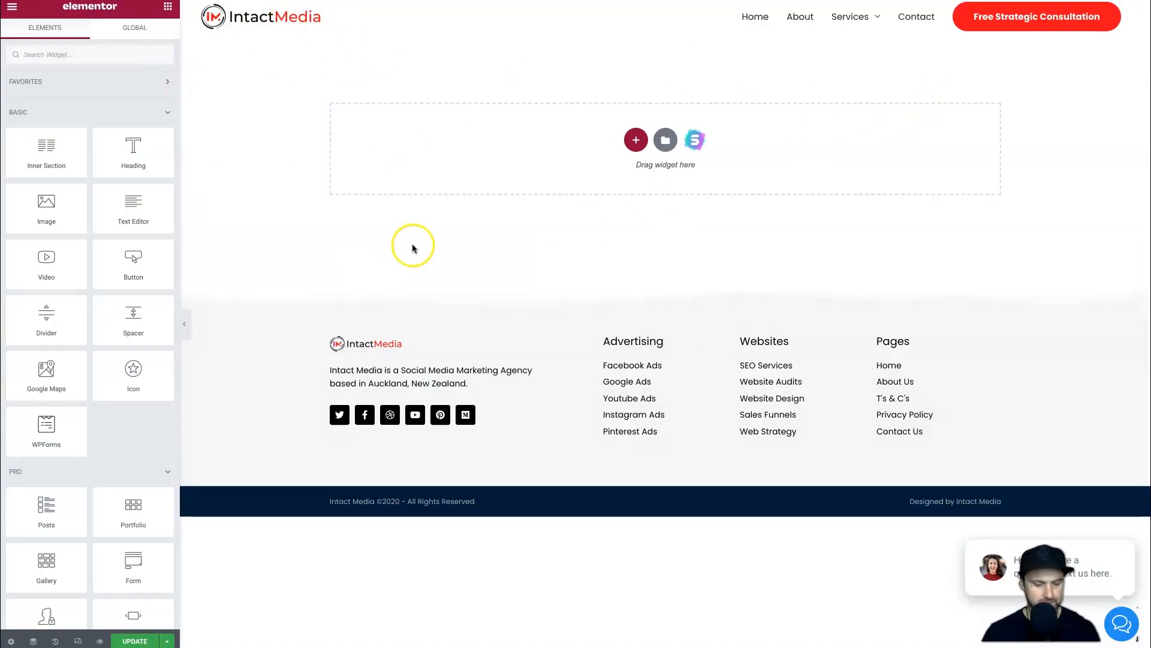
# Add a single-column section to the Intact Media page in Elementor and place an HTML widget in it
pyautogui.click(641, 142)
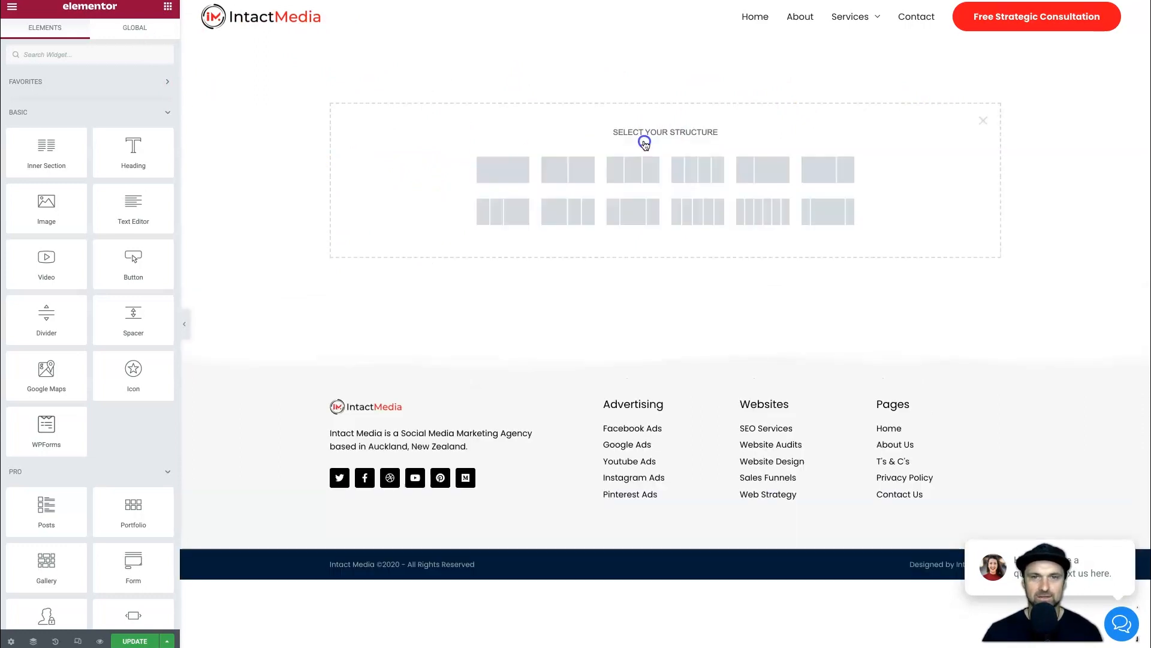
pyautogui.click(520, 167)
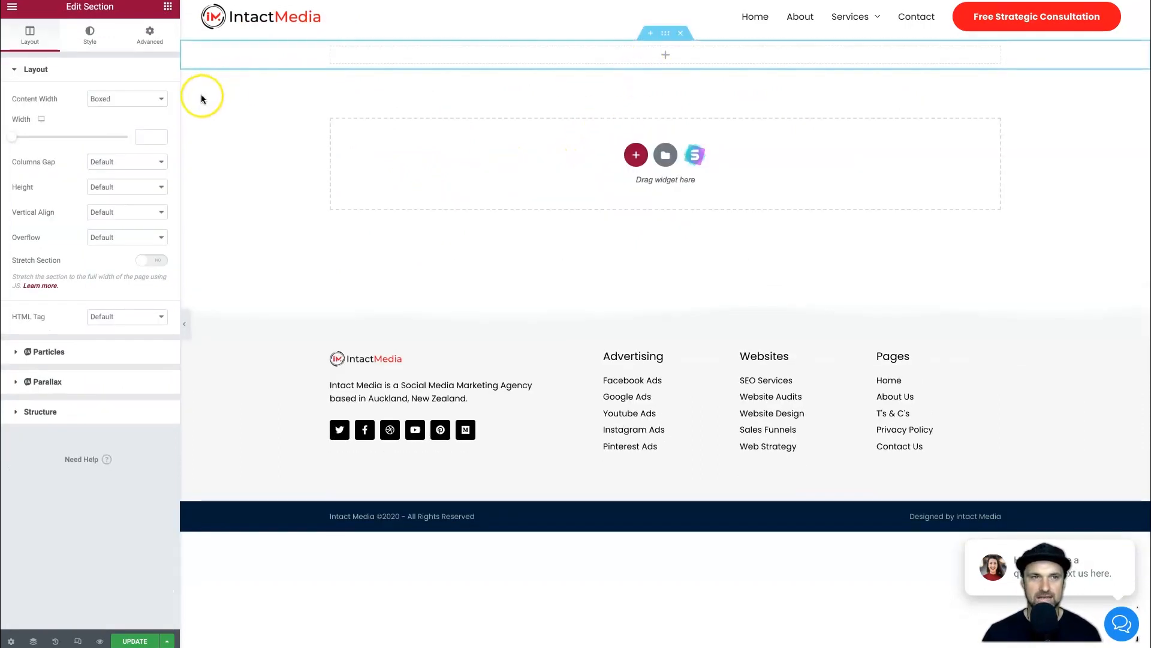
pyautogui.click(168, 6)
pyautogui.click(87, 54)
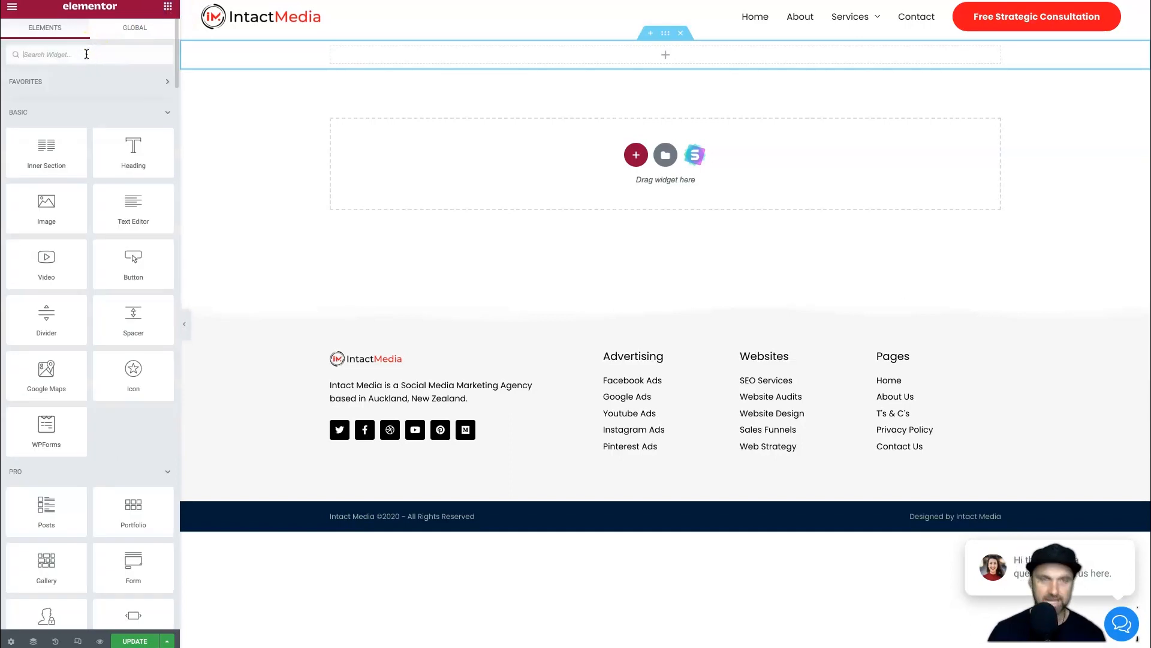
pyautogui.write('html')
pyautogui.moveTo(19, 115); pyautogui.dragTo(462, 74)
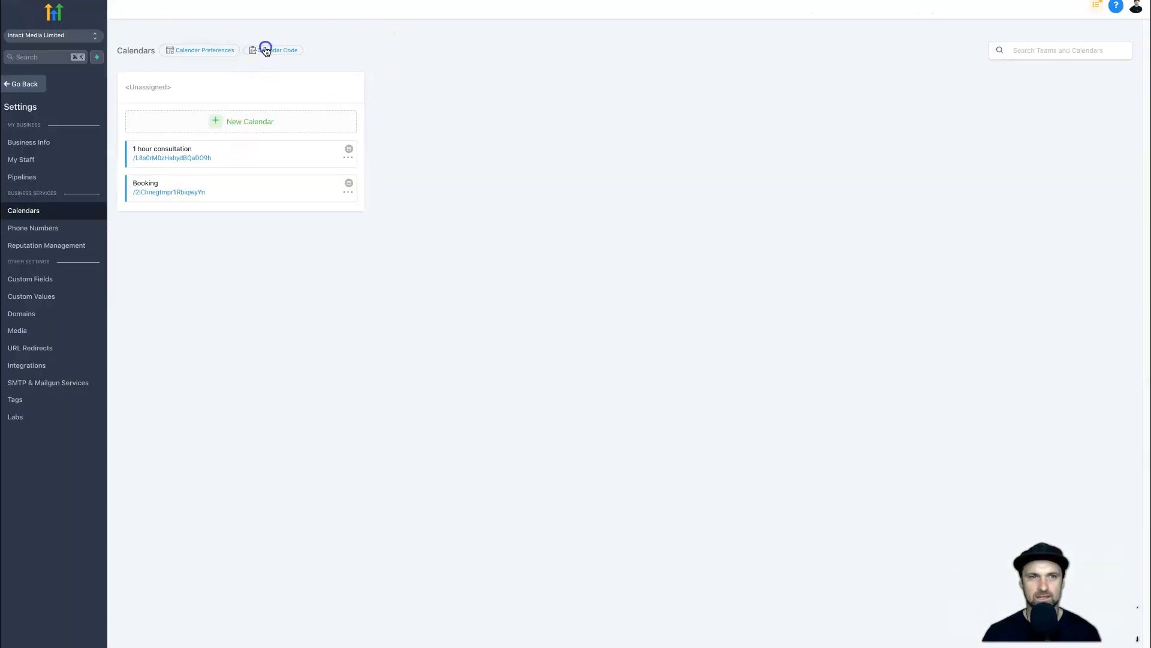
# Open the calendar code in the calendar settings, show it for the Booking calendar, and reselect the 1 hour consultation calendar
pyautogui.click(266, 50)
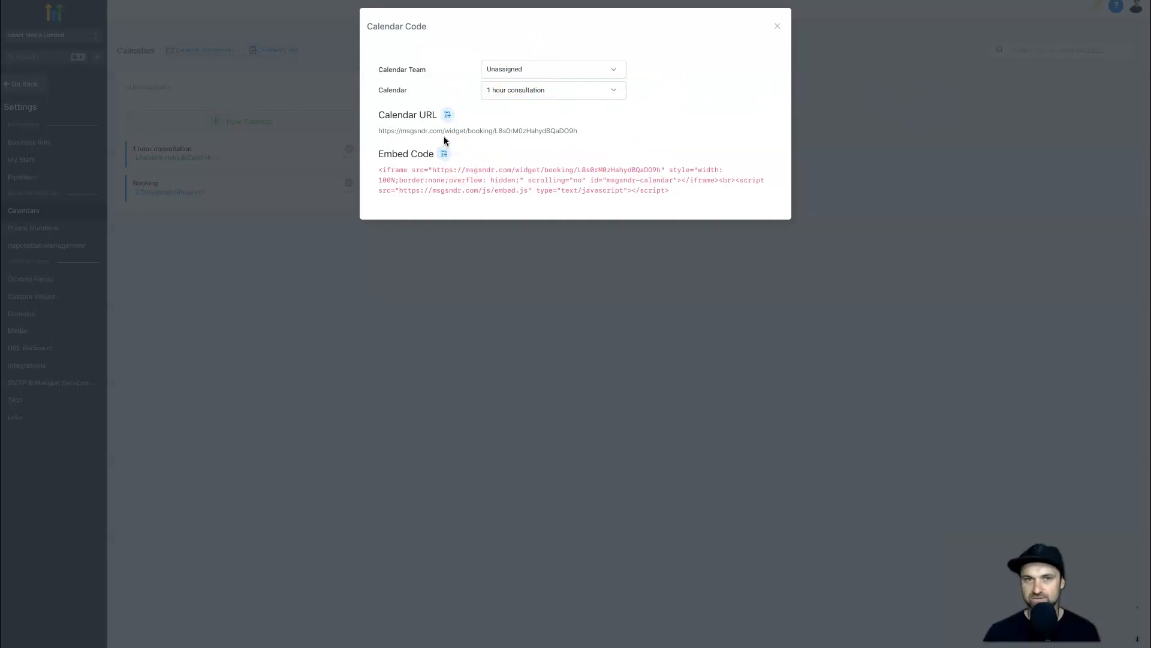
pyautogui.click(512, 87)
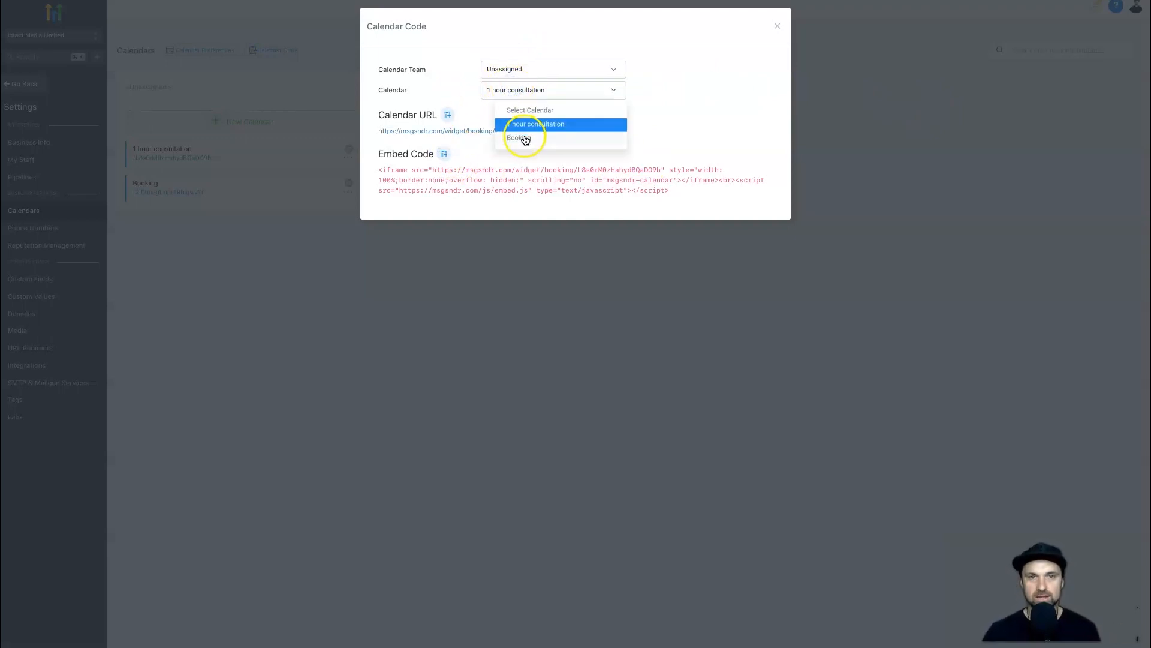
pyautogui.click(526, 140)
pyautogui.click(501, 88)
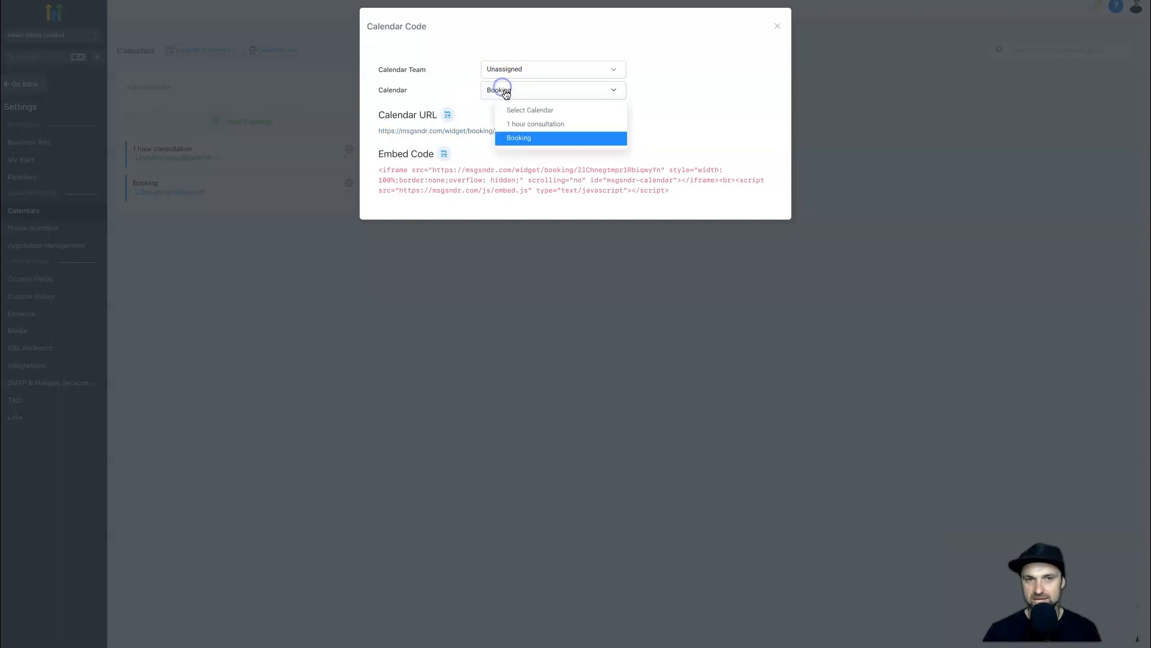
pyautogui.click(524, 124)
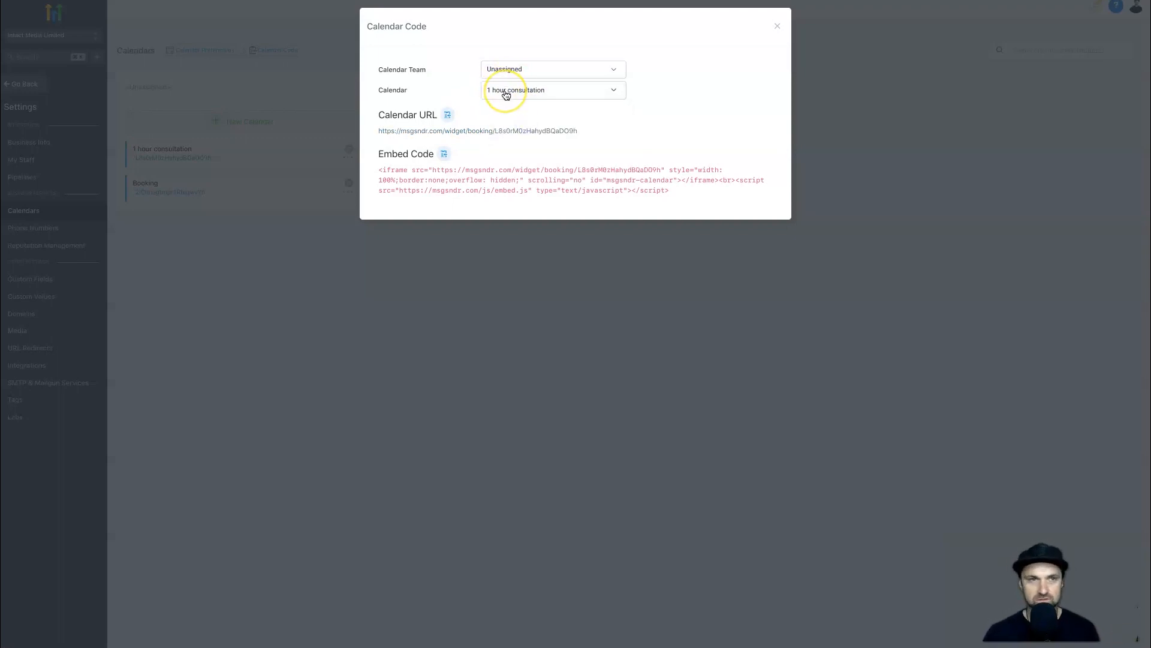
# Copy the 1 hour consultation embed code, paste it into the HTML widget in Elementor, update the page and preview it
pyautogui.click(444, 156)
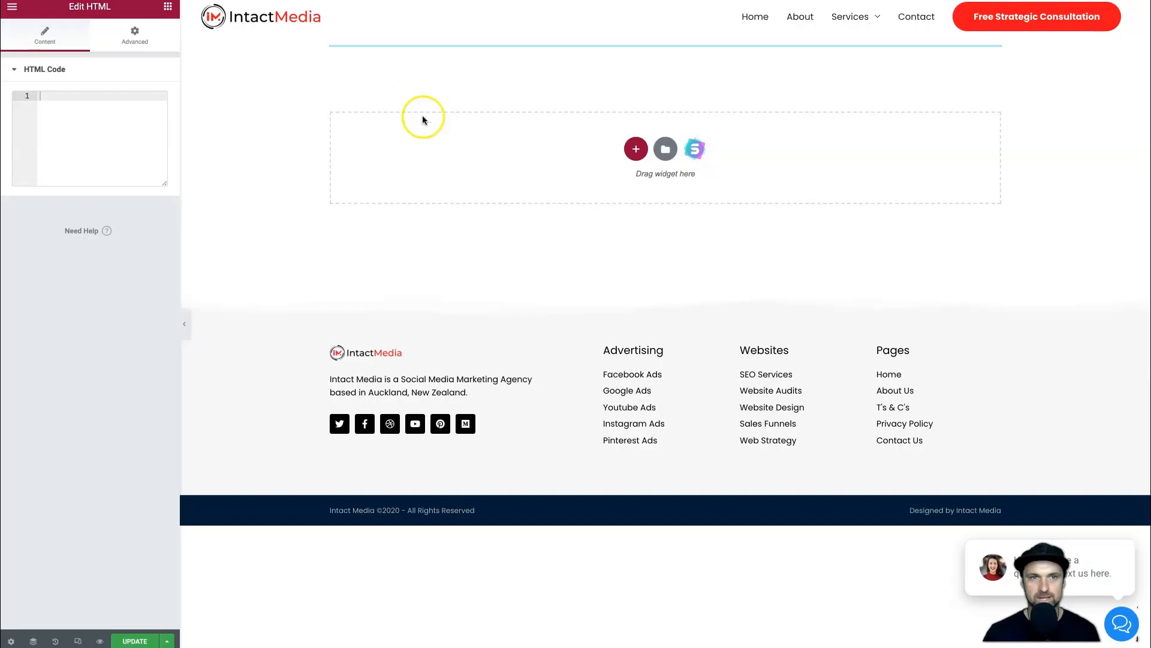
pyautogui.hotkey('ctrl', 'v')
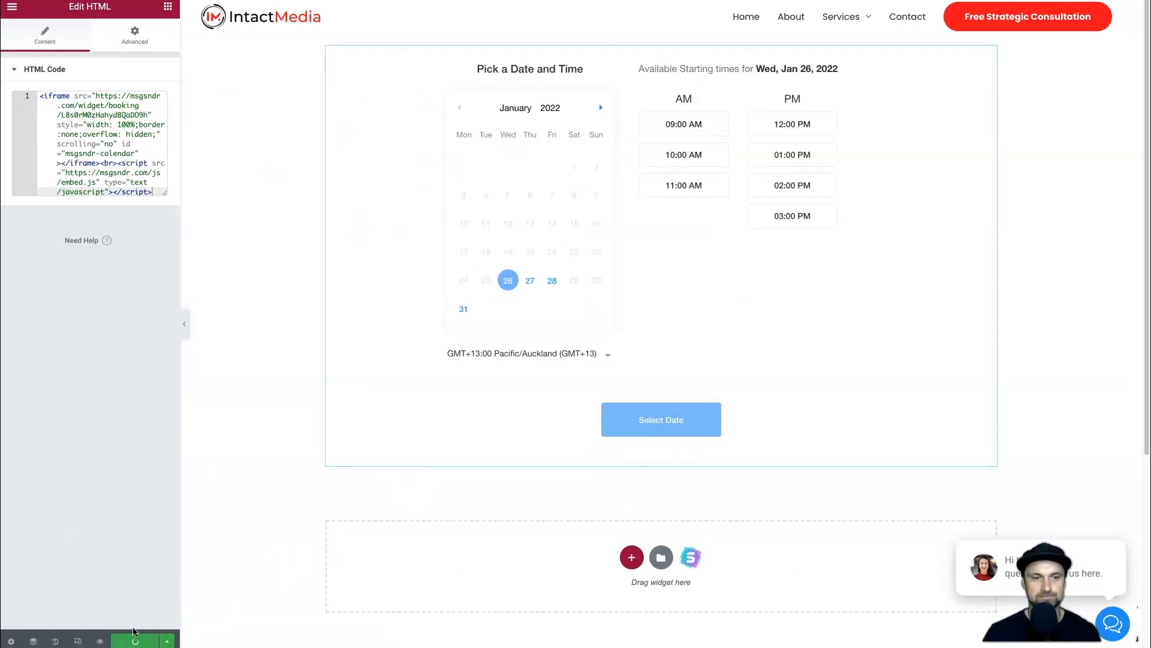
pyautogui.click(99, 641)
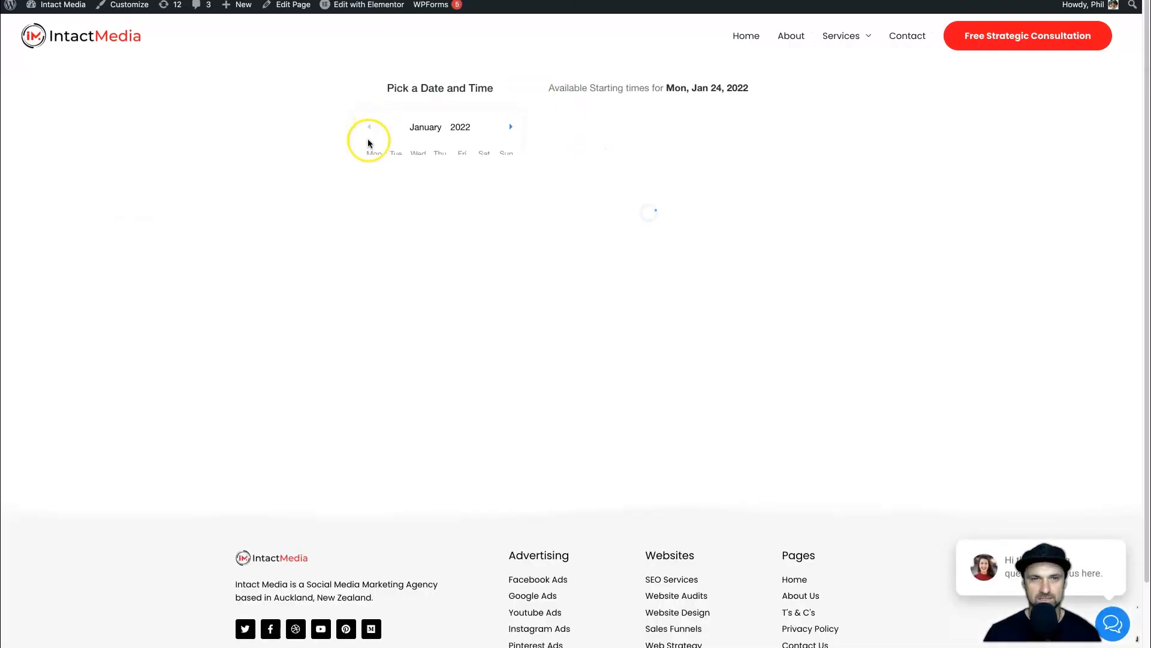
# Select January 31 at 10:00 AM in the previewed WordPress booking calendar and continue to the contact details form
pyautogui.click(440, 300)
pyautogui.click(460, 299)
pyautogui.click(373, 327)
pyautogui.click(592, 173)
pyautogui.click(563, 432)
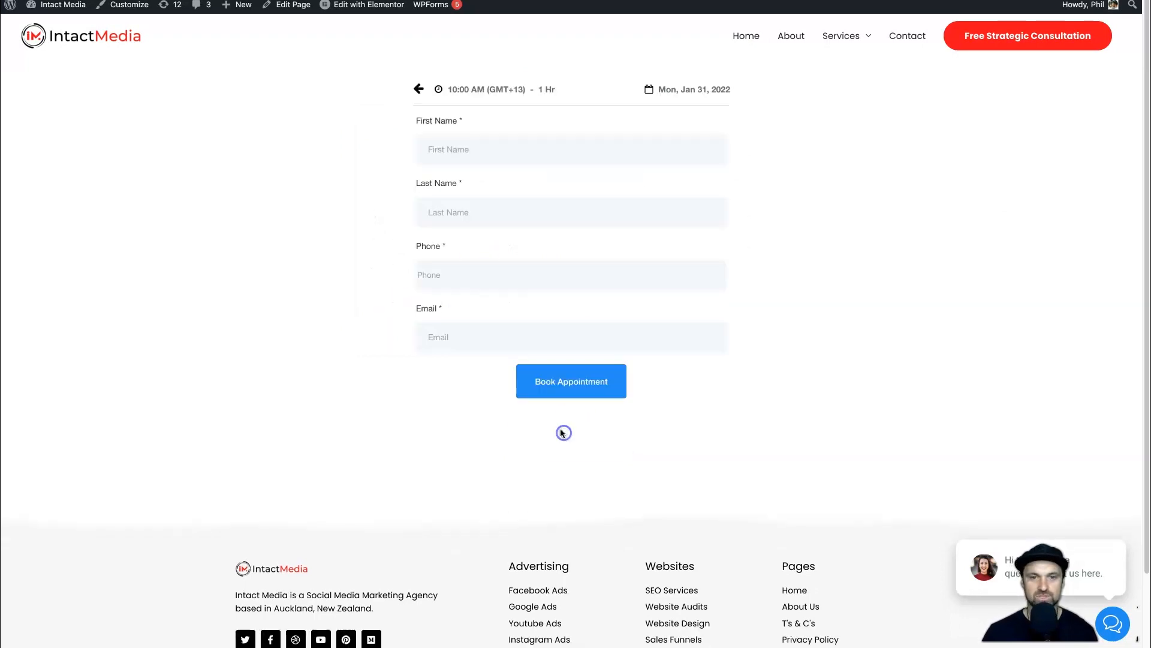